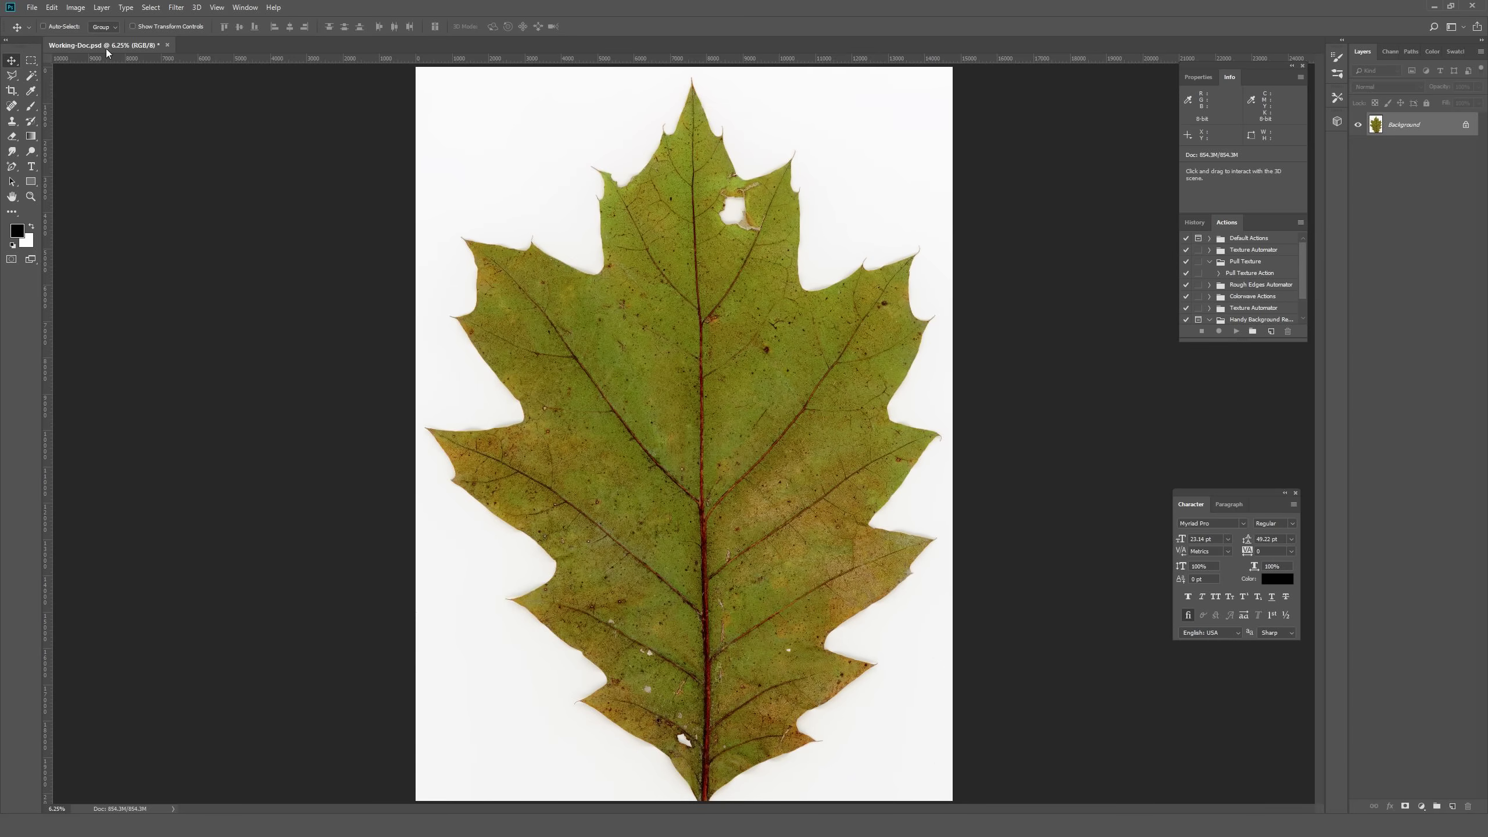
Examine the vein and surface texture of the scanned leaf up close along its central stem
{"action": "key", "text": "ctrl+plus"}
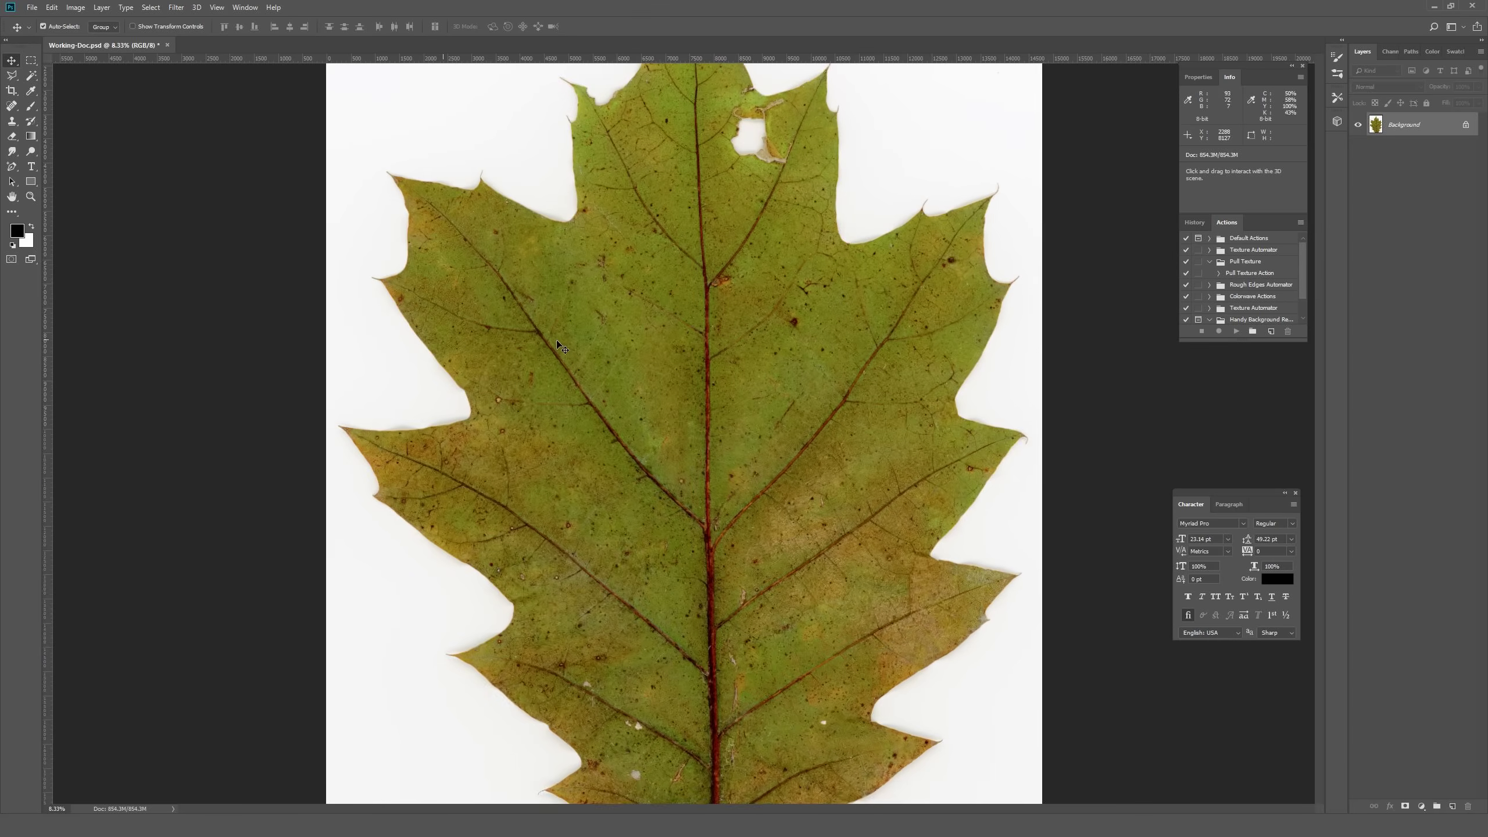
{"action": "key", "text": "ctrl+plus"}
{"action": "key", "text": "ctrl+plus"}
{"action": "key", "text": "ctrl+plus"}
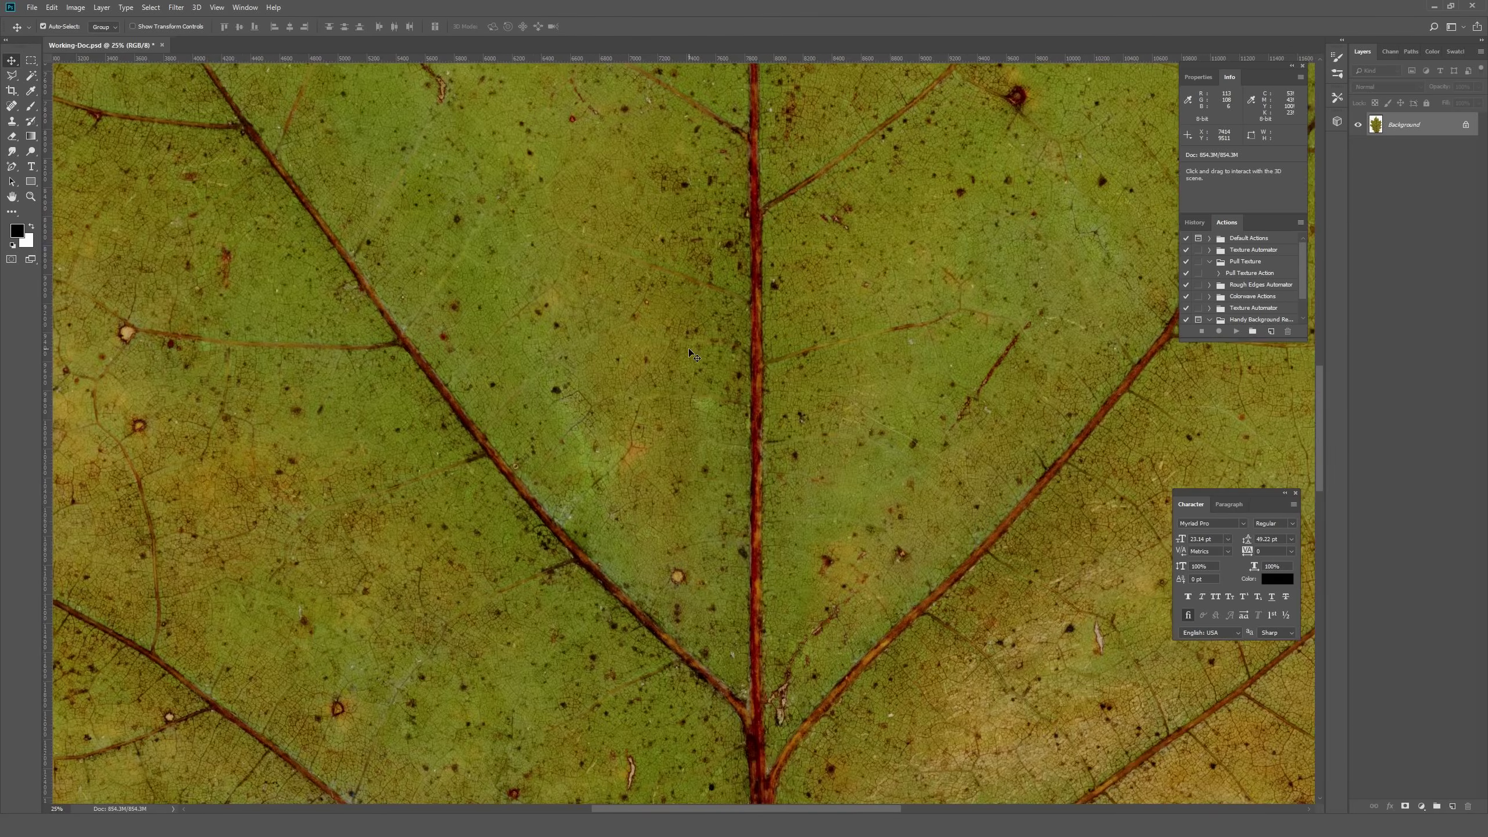
{"action": "key", "text": "ctrl+plus"}
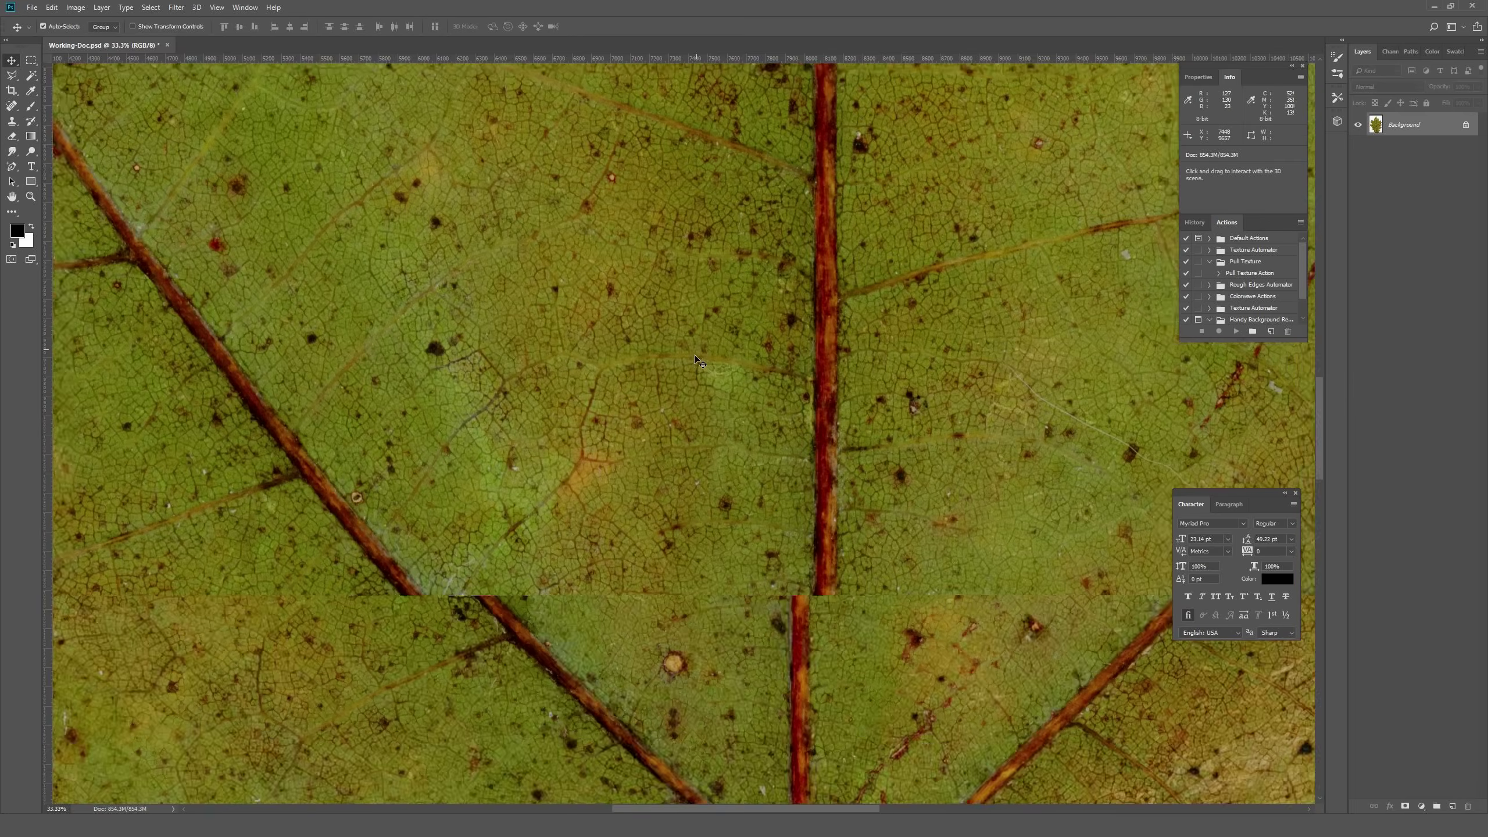
{"action": "key", "text": "ctrl+plus"}
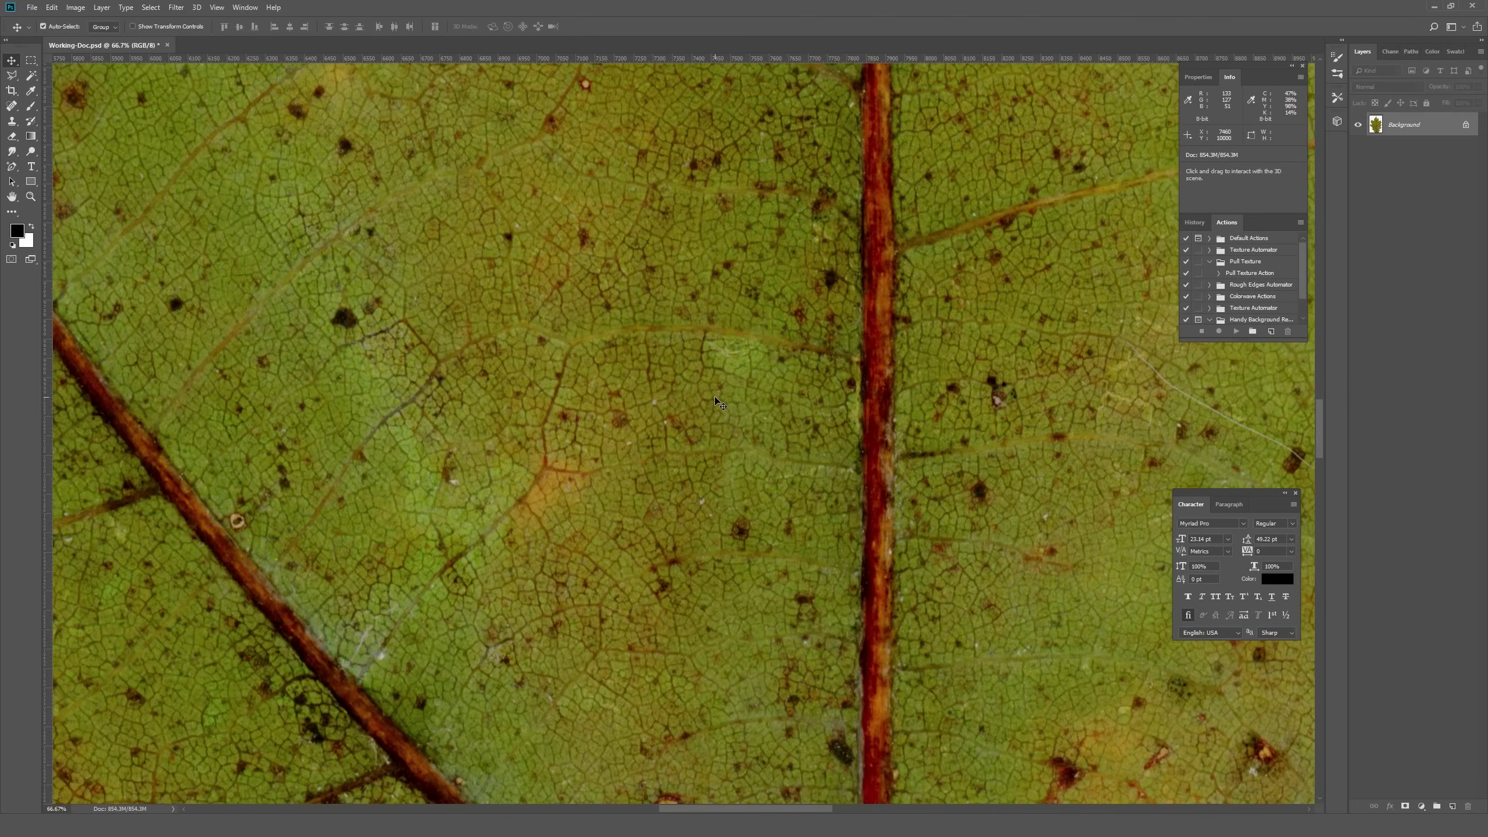
{"action": "key", "text": "ctrl+plus"}
{"action": "left_click_drag", "start_coordinate": [891, 306], "coordinate": [683, 671]}
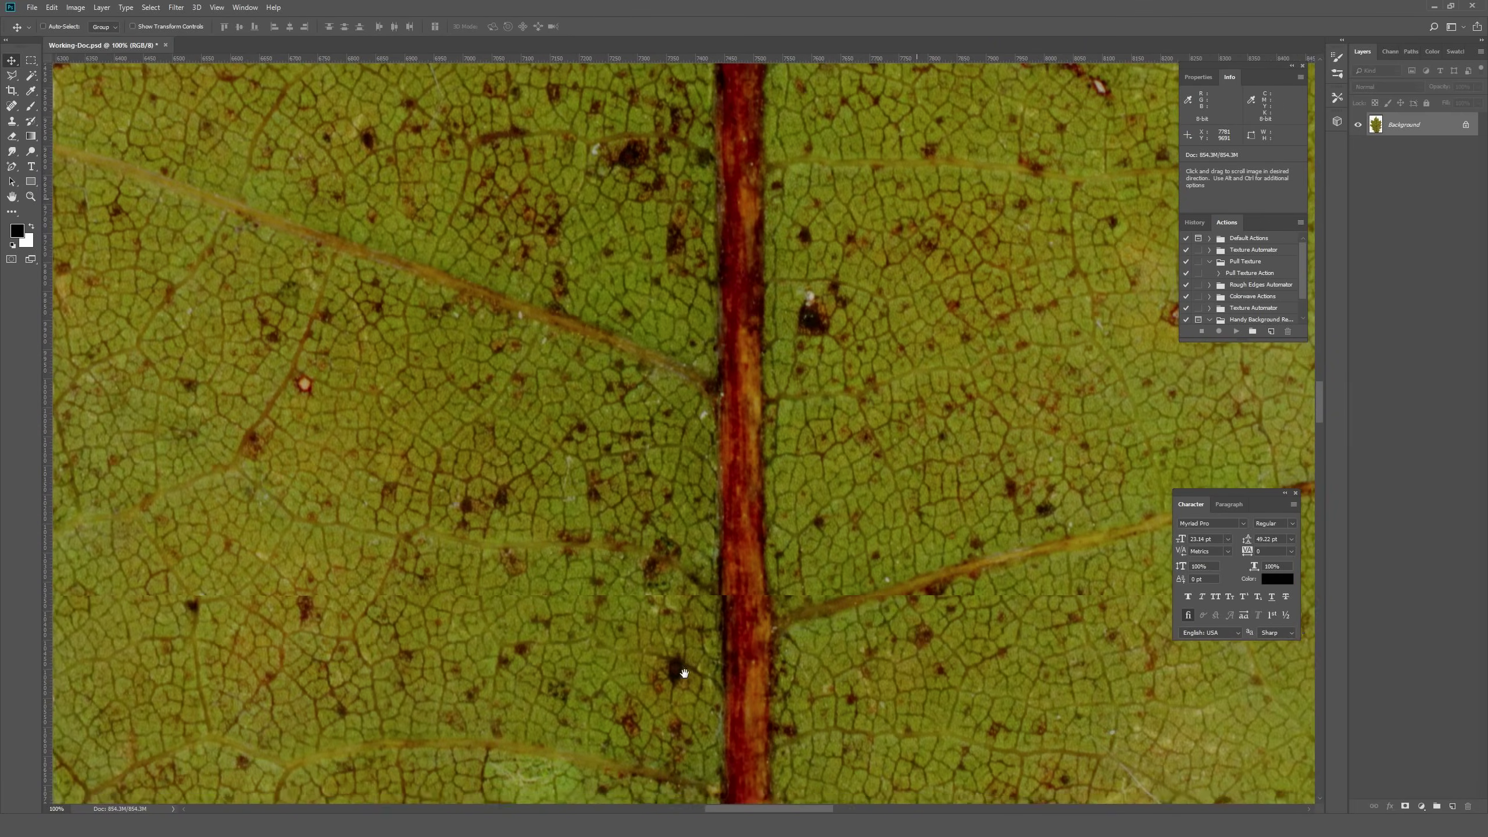
{"action": "left_click_drag", "start_coordinate": [908, 257], "coordinate": [730, 583]}
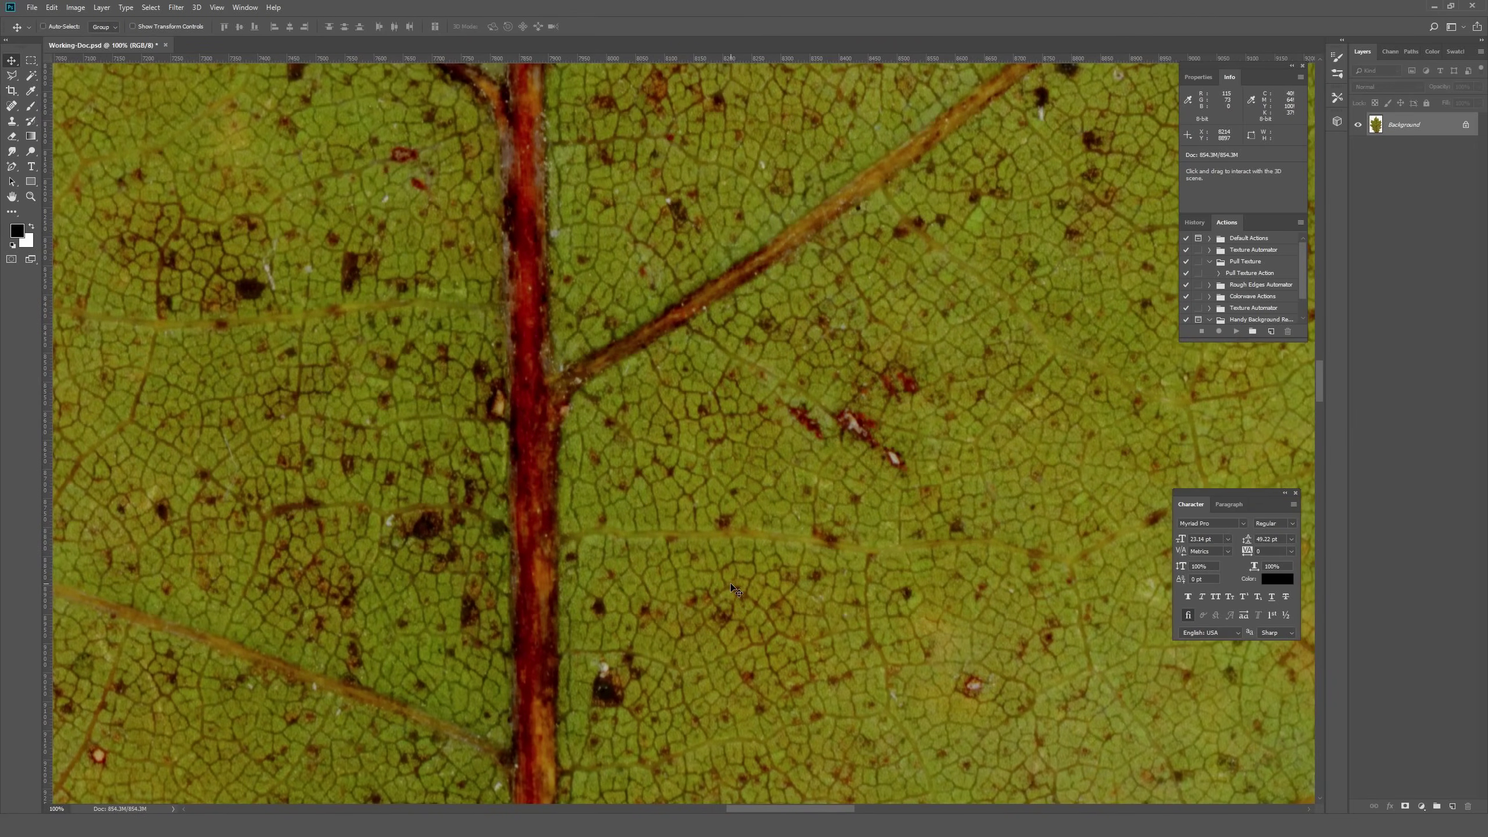
{"action": "key", "text": "ctrl+minus"}
{"action": "key", "text": "ctrl+minus"}
{"action": "key", "text": "ctrl+minus"}
{"action": "key", "text": "ctrl+minus"}
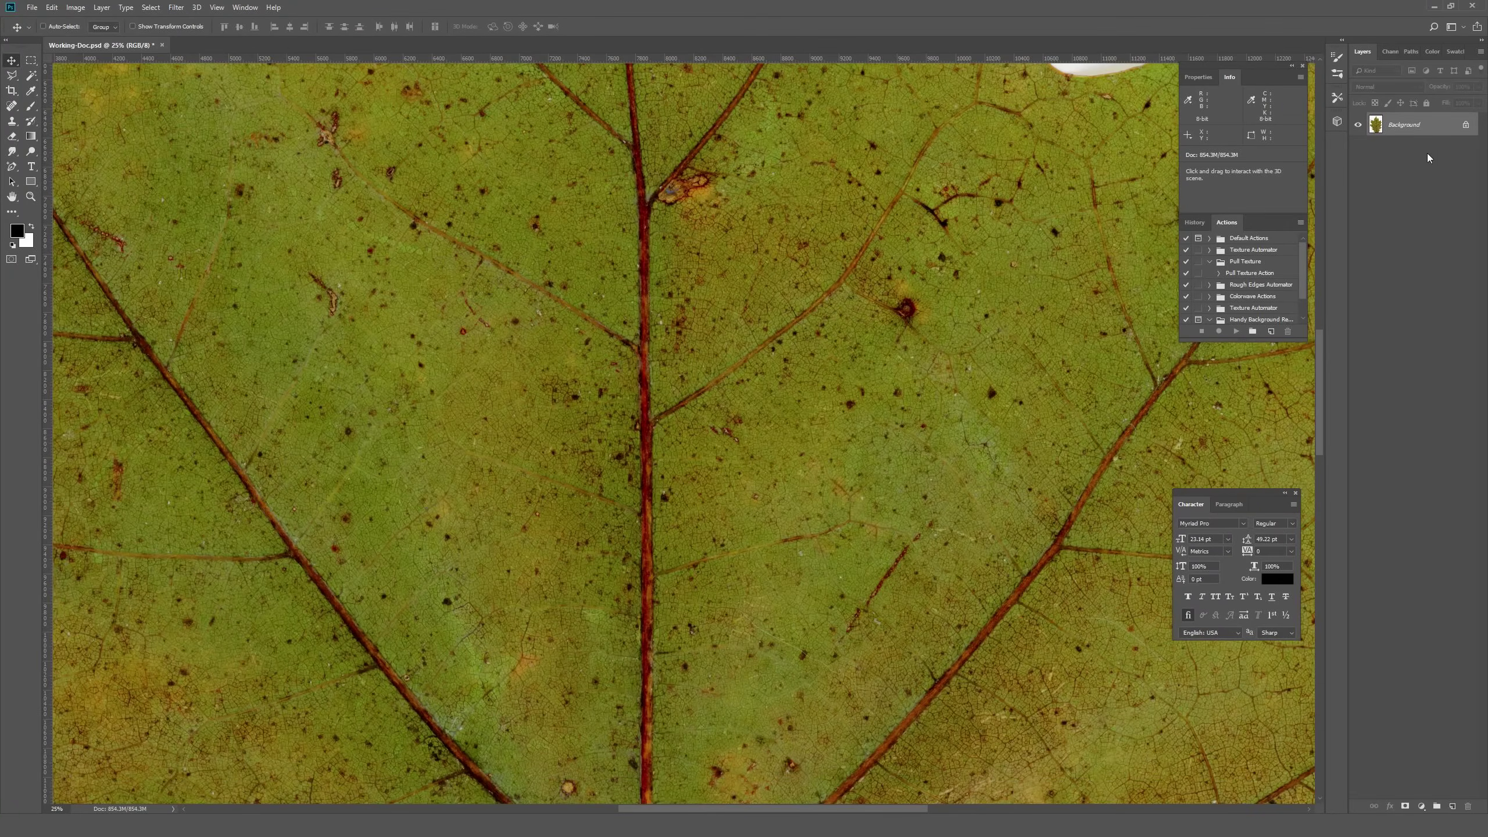
Convert the locked Background into a regular layer, duplicate it, and hide the original Layer 0
{"action": "double_click", "coordinate": [1418, 128]}
{"action": "left_click", "coordinate": [829, 272]}
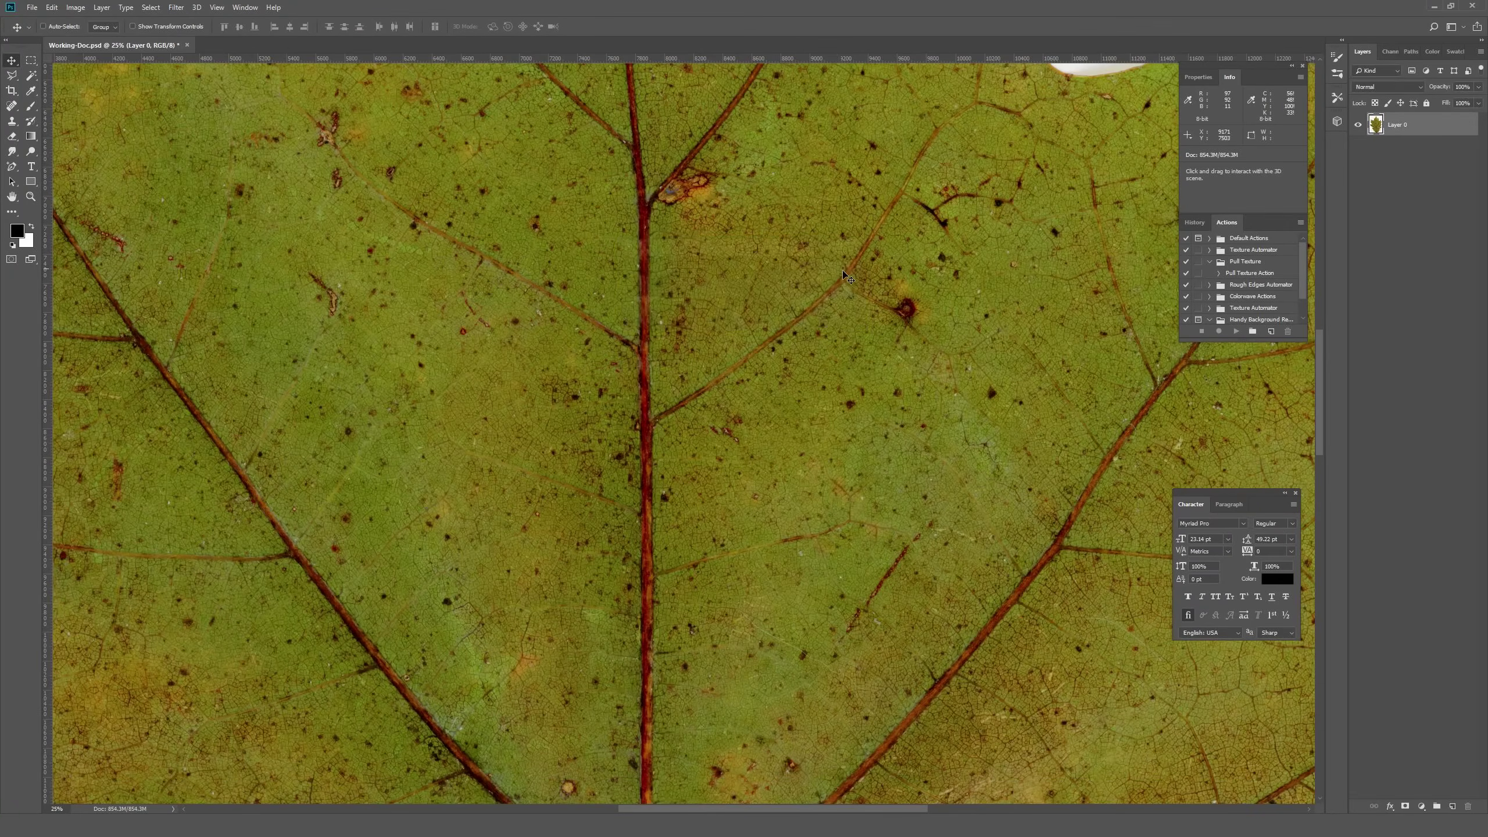
{"action": "key", "text": "ctrl+j"}
{"action": "left_click", "coordinate": [1357, 149]}
{"action": "key", "text": "ctrl+minus"}
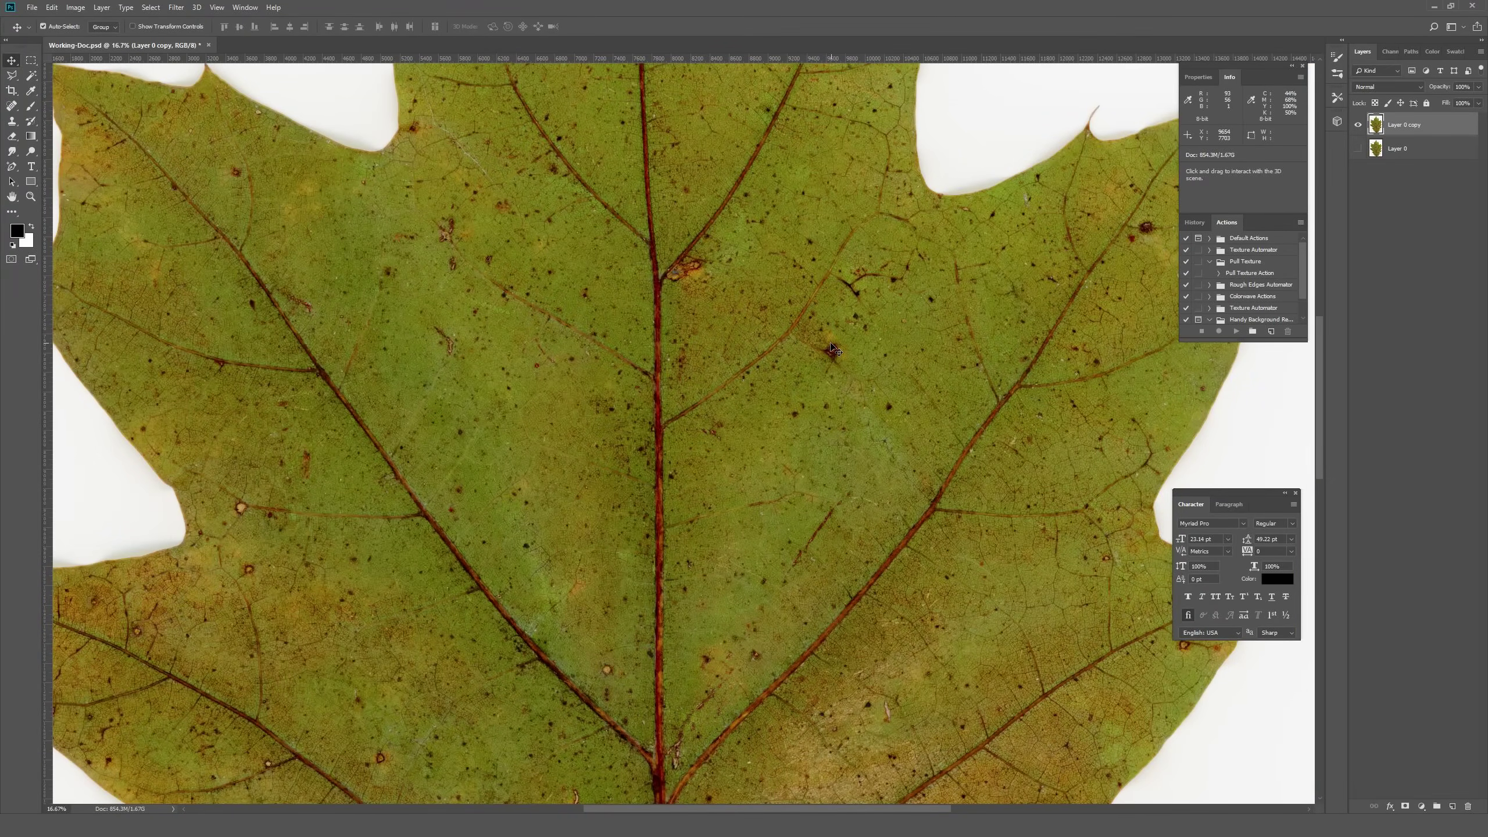
Remove the colour from the leaf copy with a Hue/Saturation adjustment, setting Saturation to -100
{"action": "key", "text": "i"}
{"action": "key", "text": "ctrl+u"}
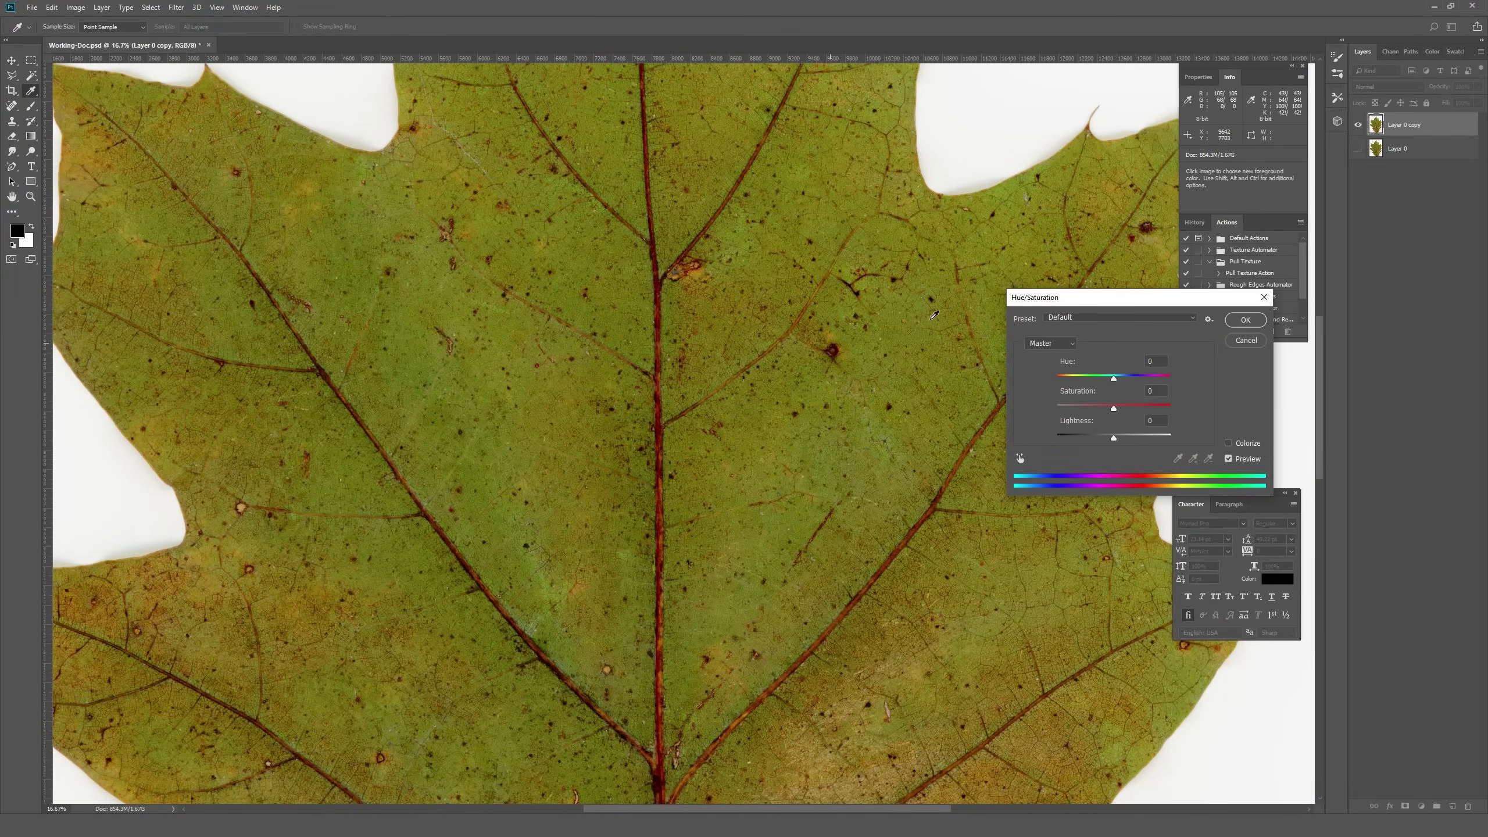
{"action": "left_click_drag", "start_coordinate": [1095, 294], "coordinate": [703, 289]}
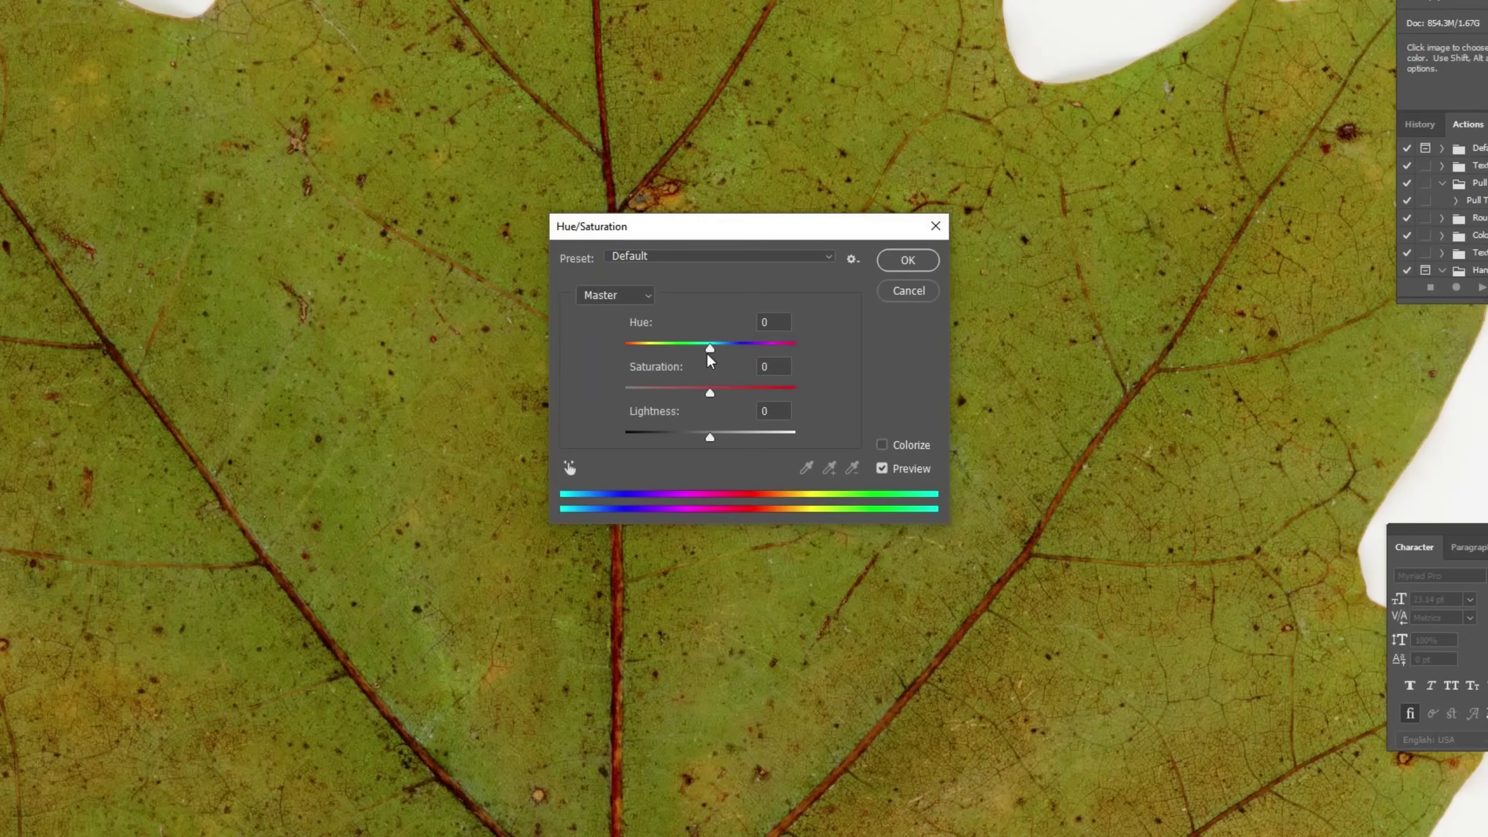
{"action": "left_click_drag", "start_coordinate": [710, 396], "coordinate": [519, 387]}
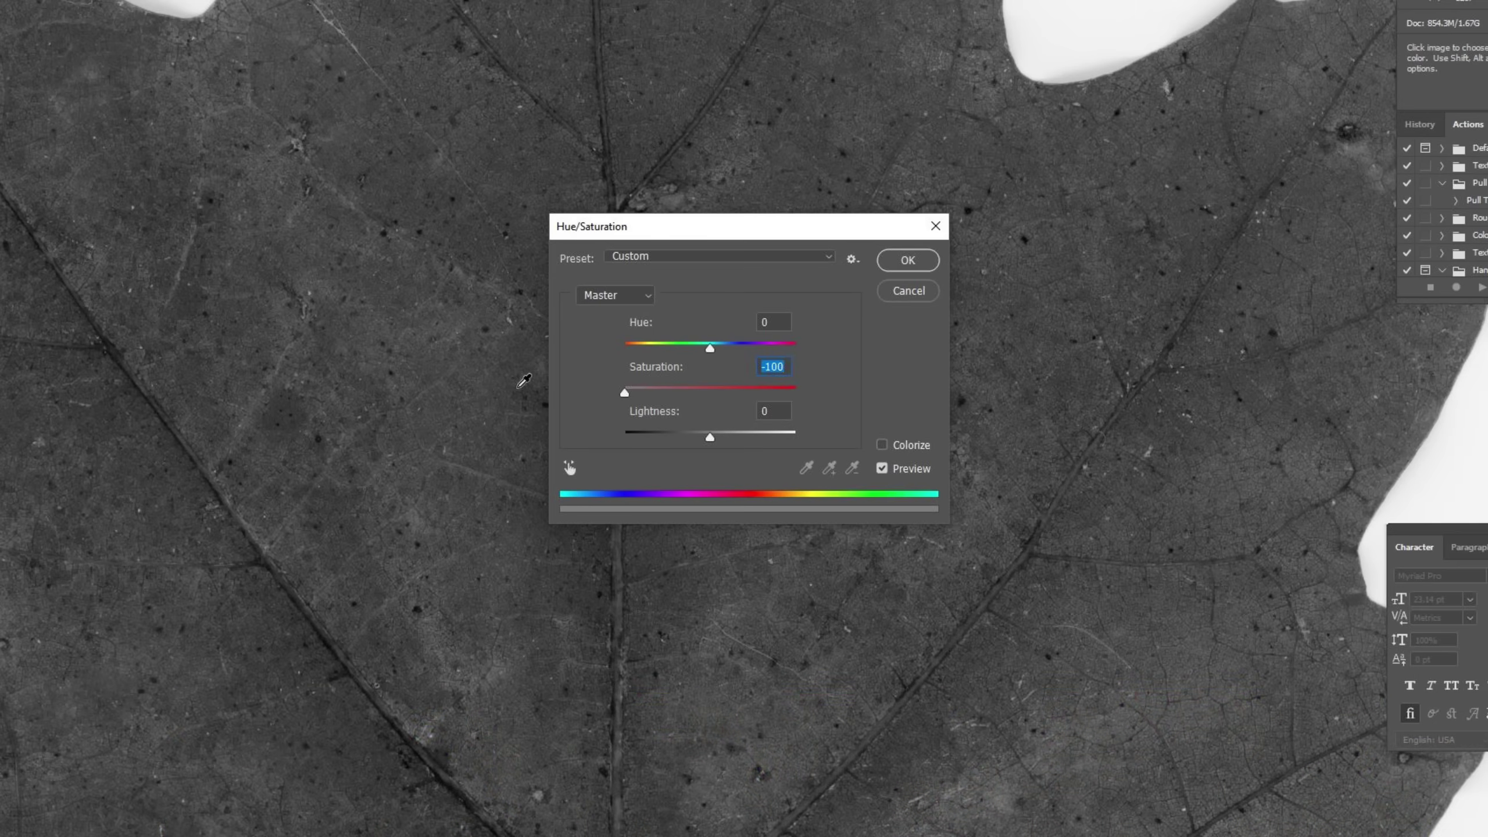
{"action": "left_click", "coordinate": [913, 260]}
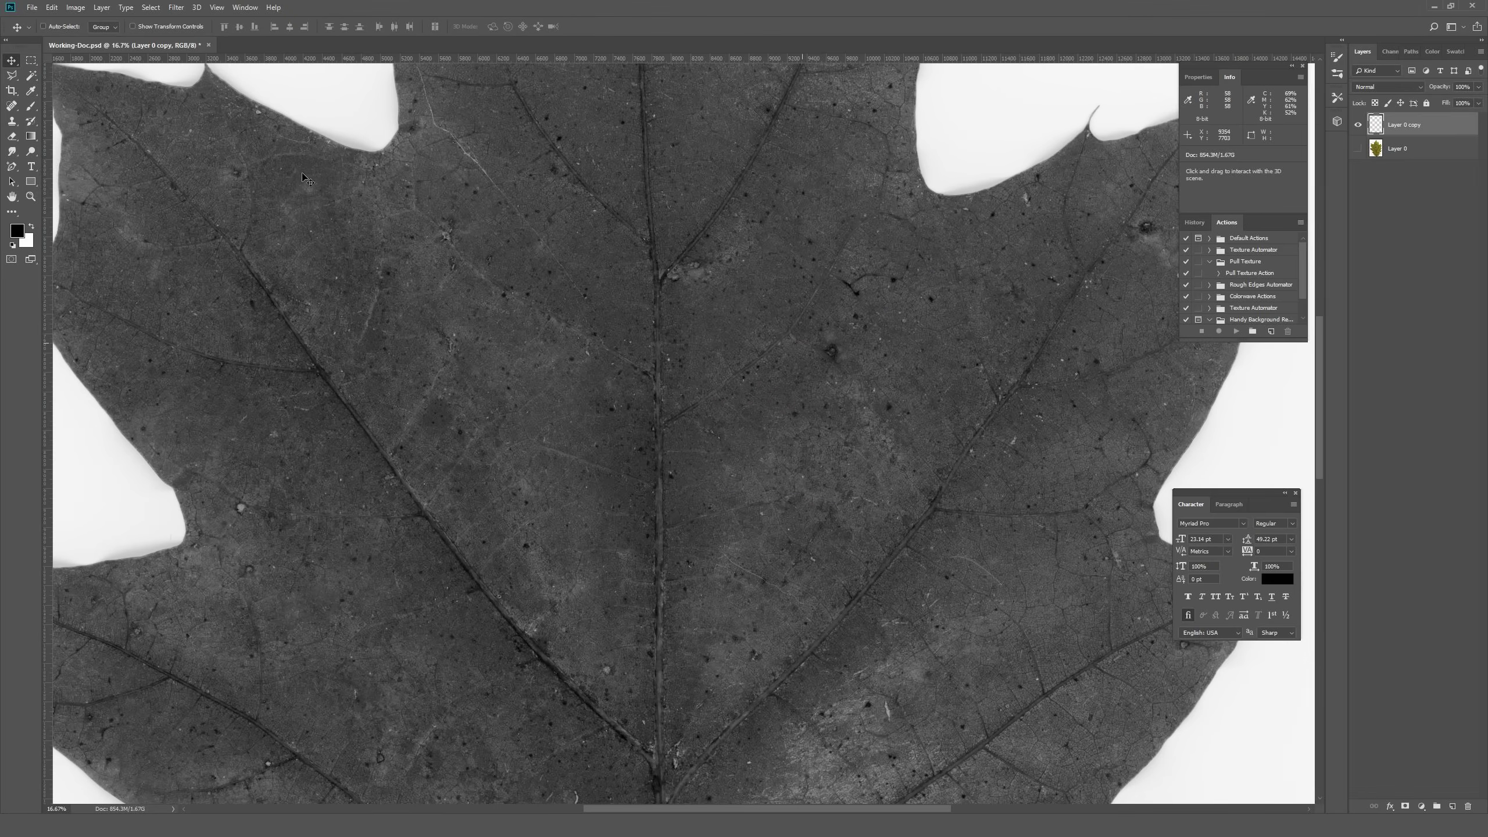
Apply the Desaturate adjustment to the leaf copy
{"action": "left_click", "coordinate": [77, 8]}
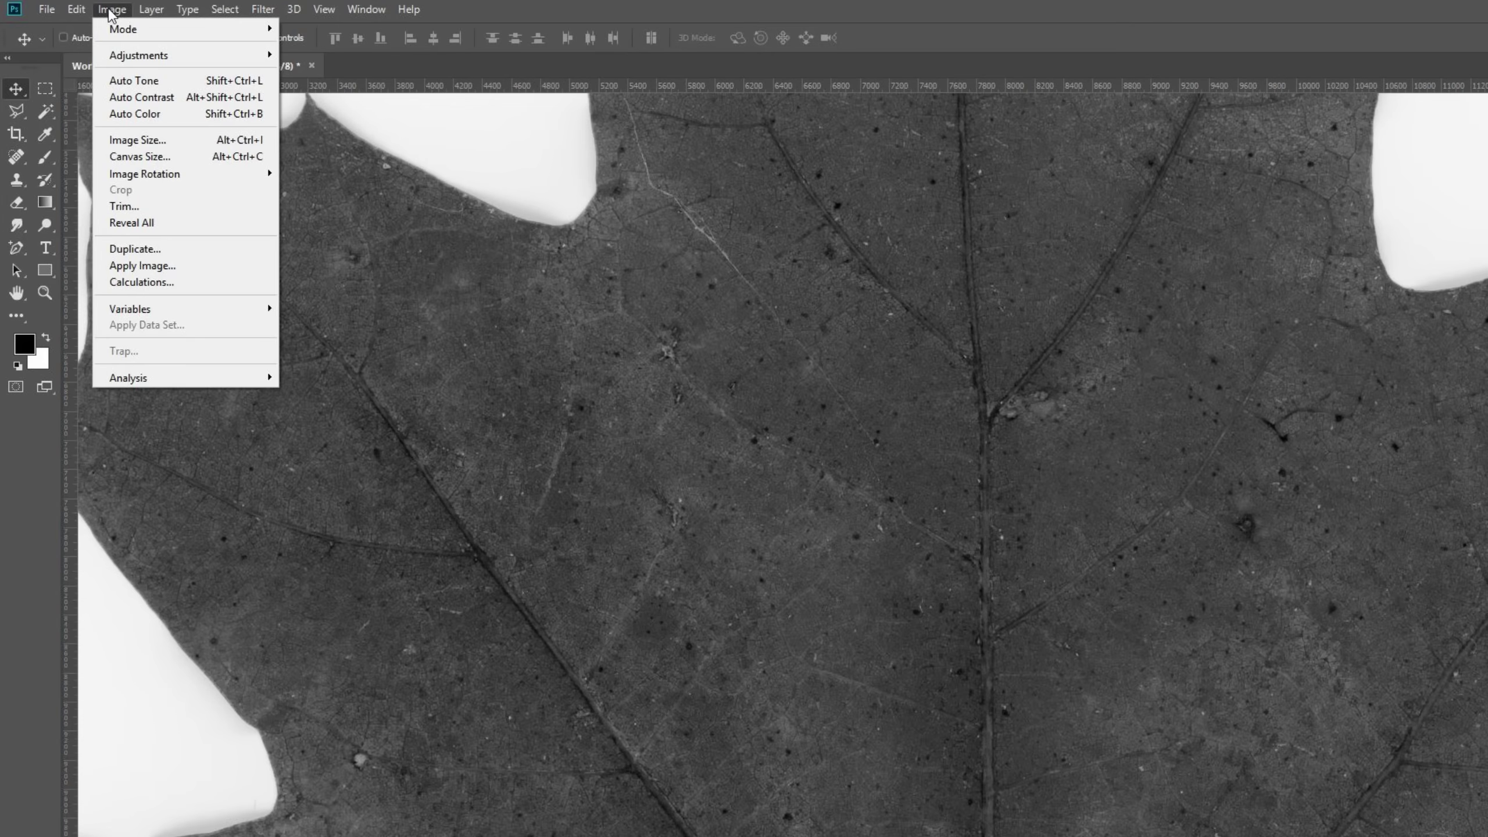
{"action": "mouse_move", "coordinate": [136, 58]}
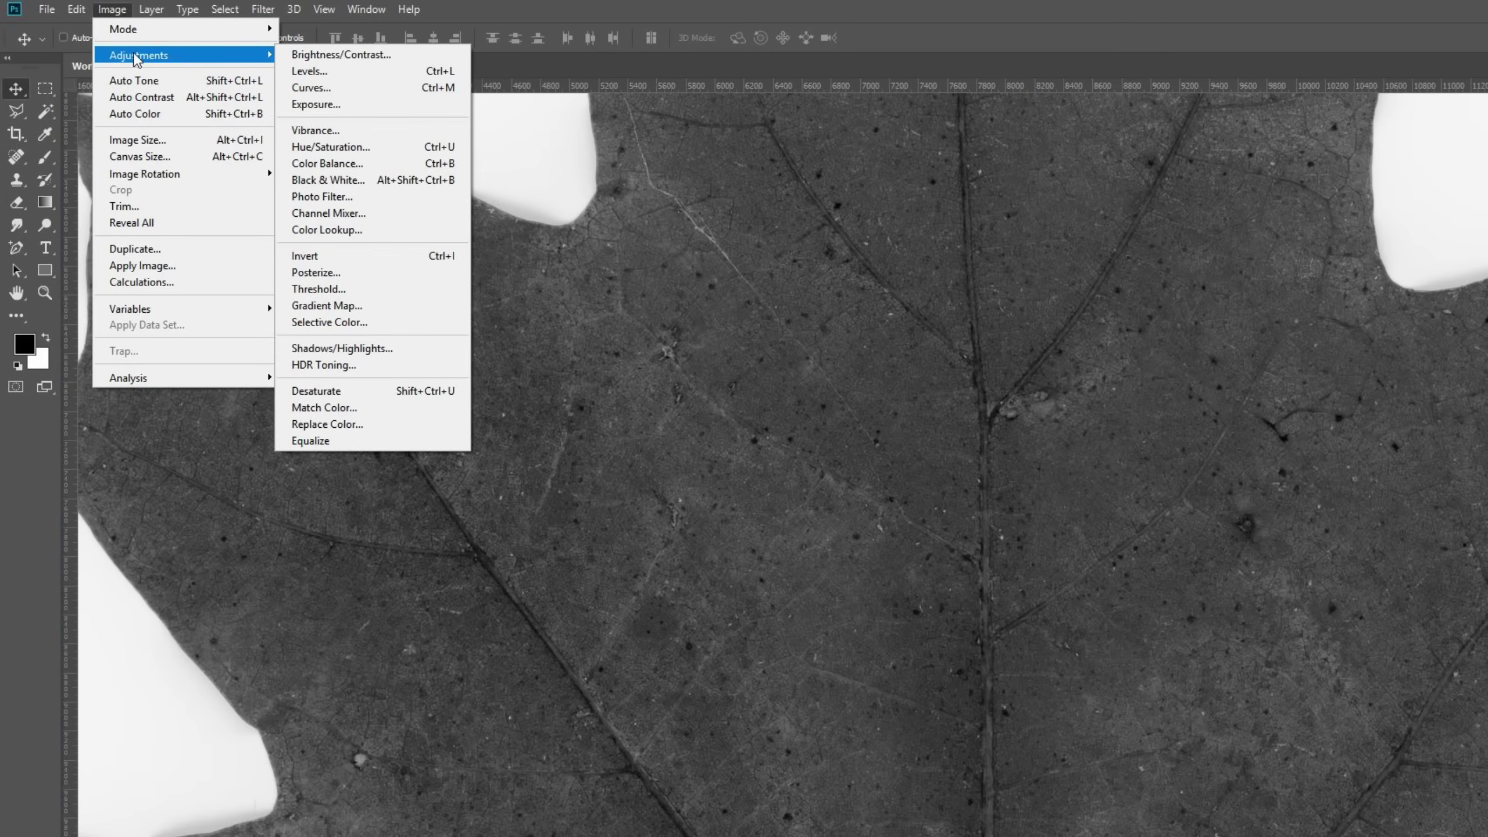
{"action": "left_click", "coordinate": [378, 394]}
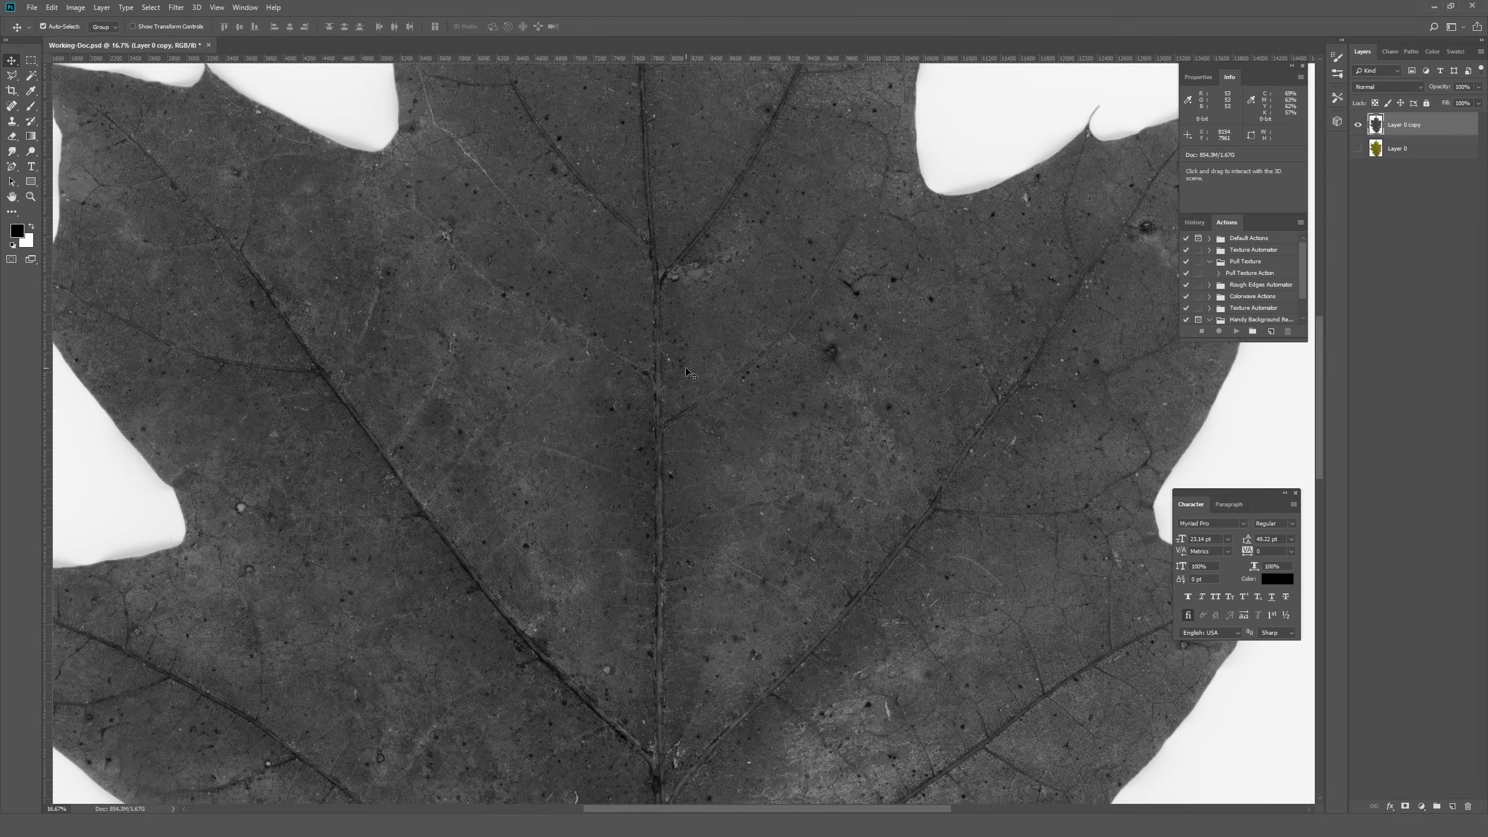
Start a Levels adjustment on the greyscale leaf copy, setting the white input level to 125 and the midtones to 1.02
{"action": "key", "text": "ctrl+minus"}
{"action": "key", "text": "ctrl+minus"}
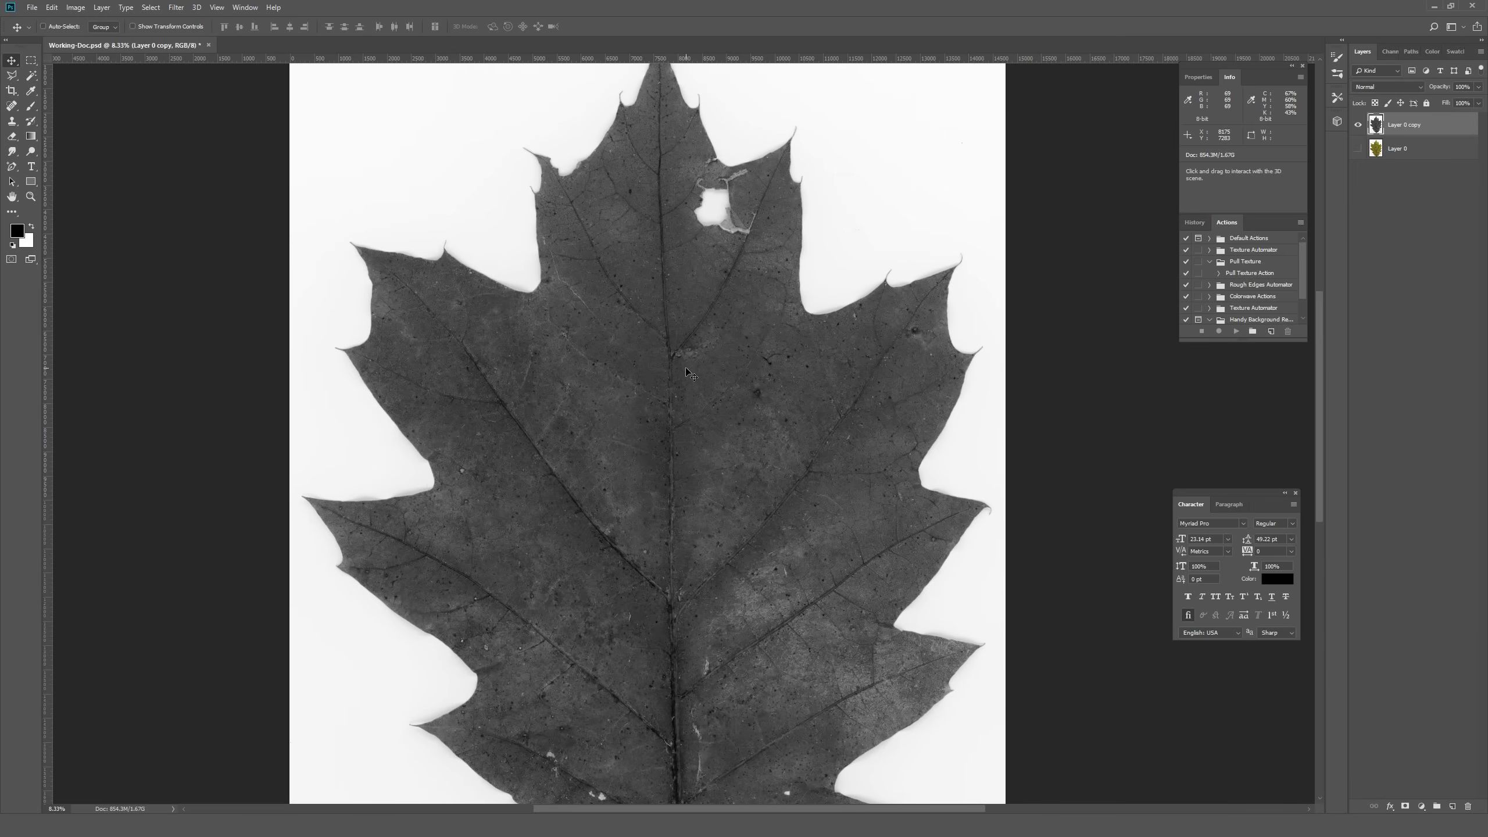
{"action": "key", "text": "ctrl+plus"}
{"action": "key", "text": "ctrl+plus"}
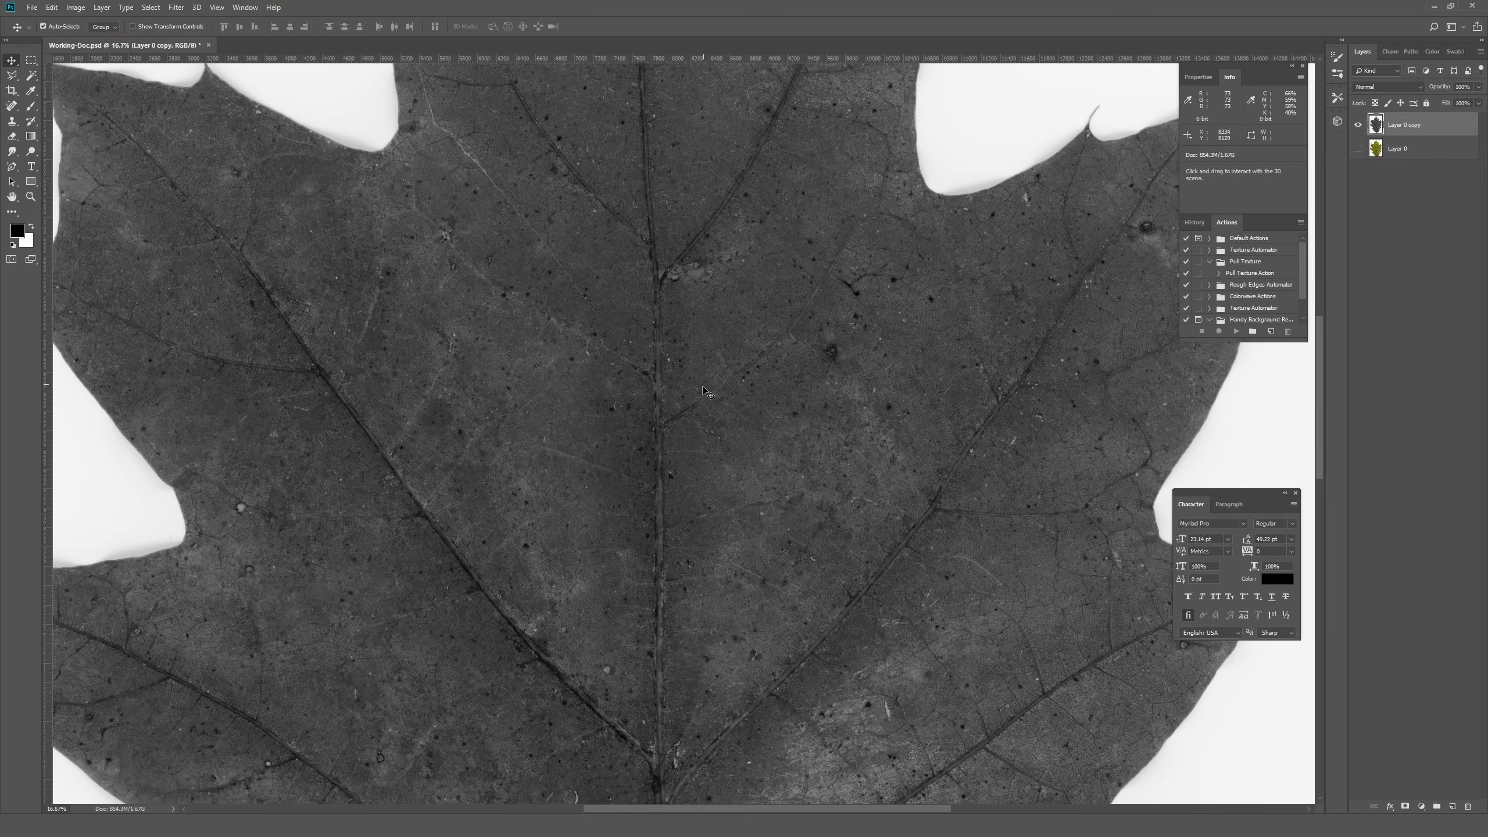
{"action": "key", "text": "ctrl+plus"}
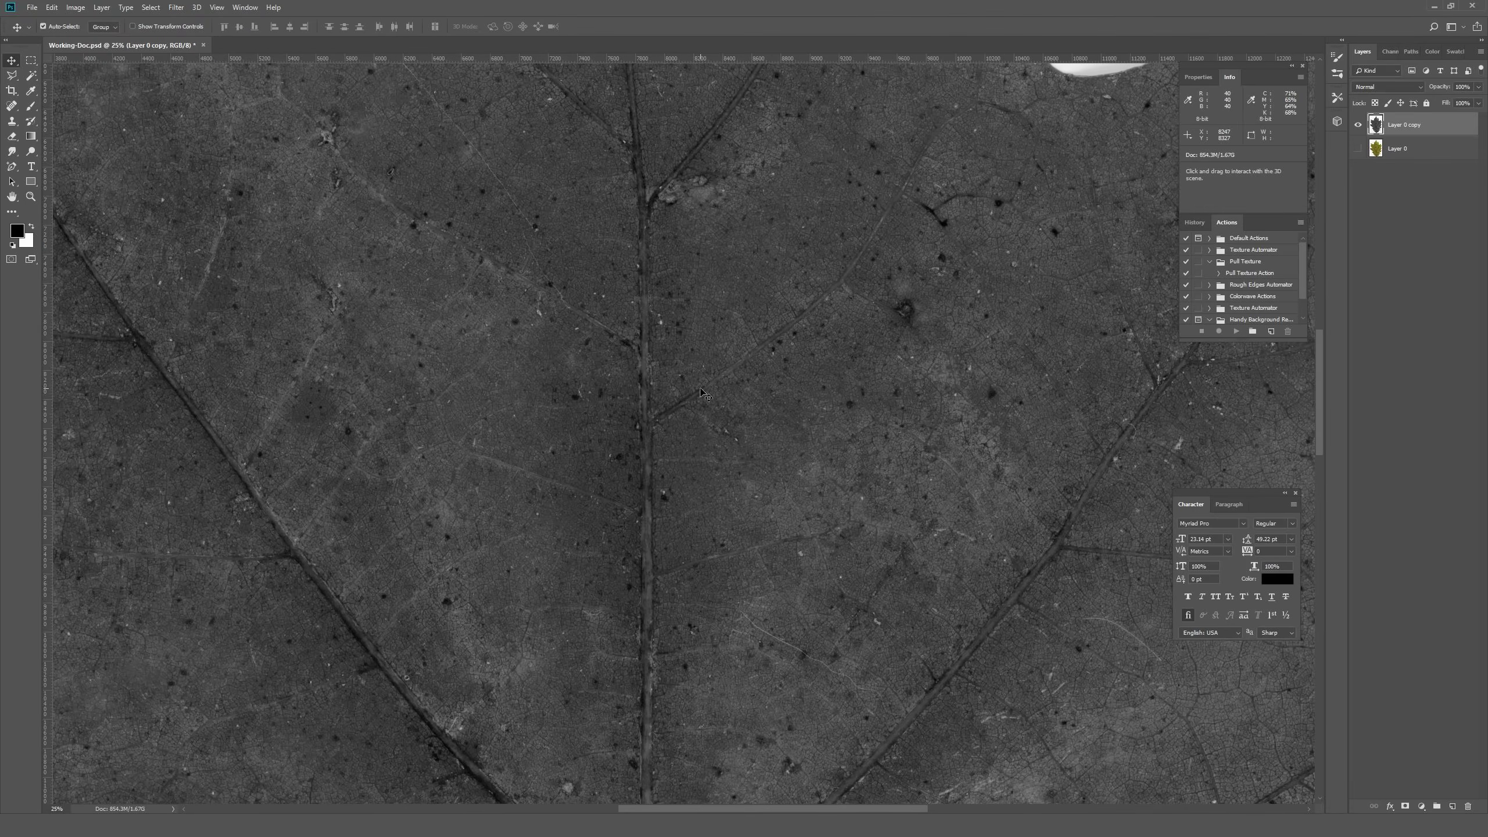
{"action": "key", "text": "space"}
{"action": "left_click_drag", "start_coordinate": [785, 597], "coordinate": [760, 438]}
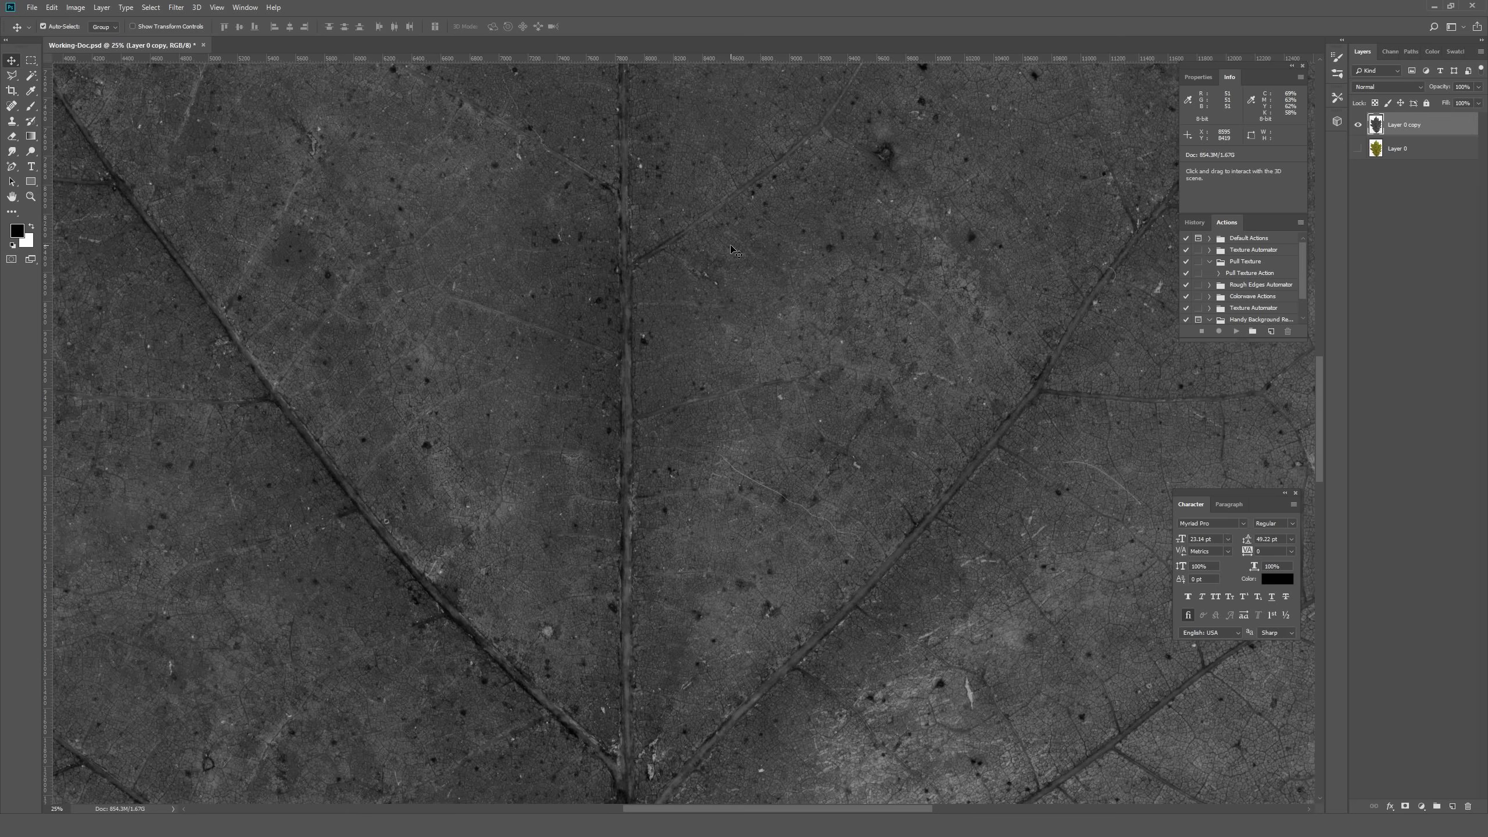
{"action": "key", "text": "ctrl+l"}
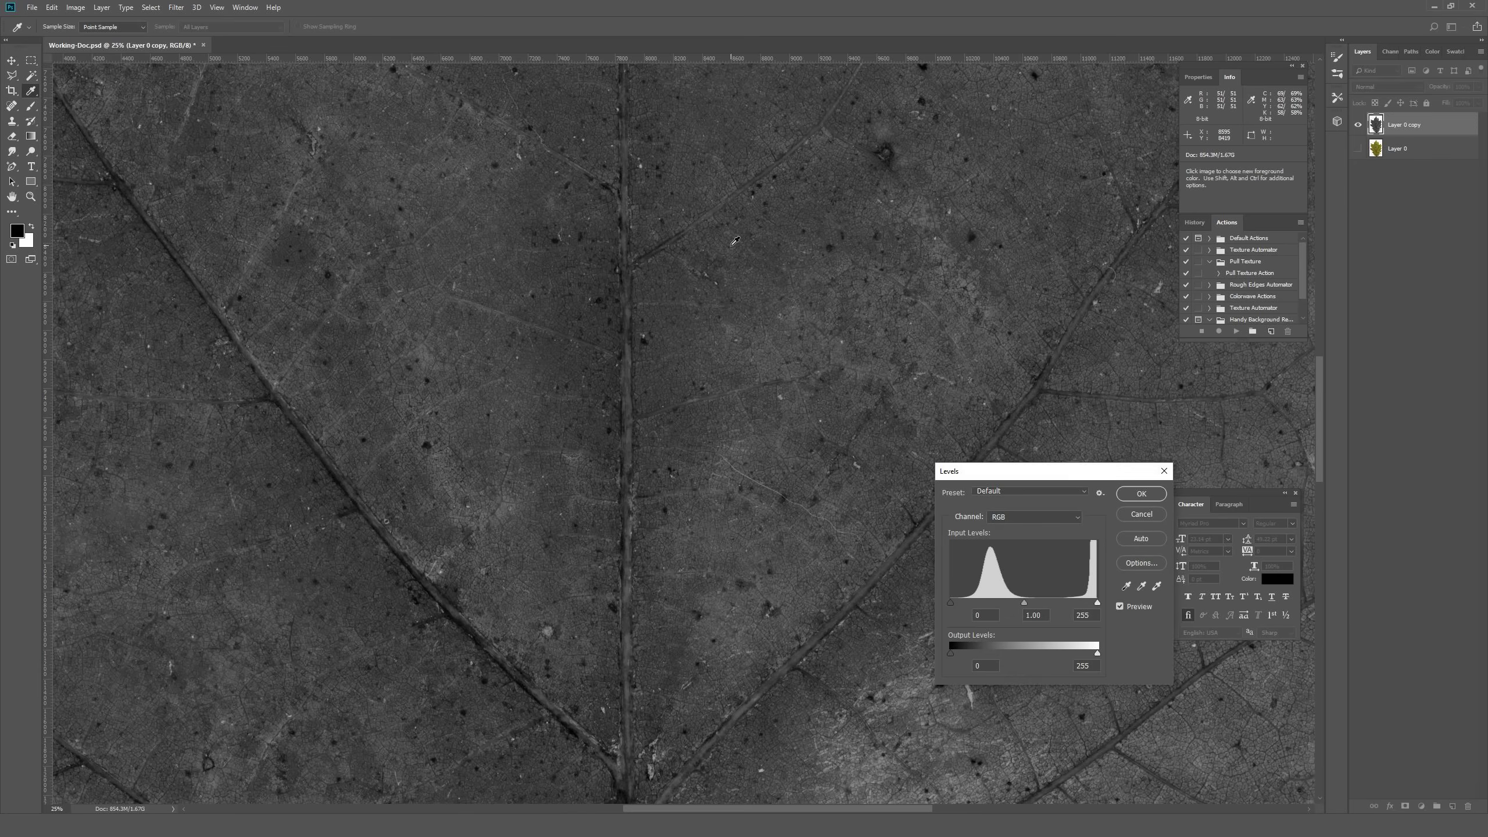
{"action": "left_click_drag", "start_coordinate": [1036, 475], "coordinate": [787, 320]}
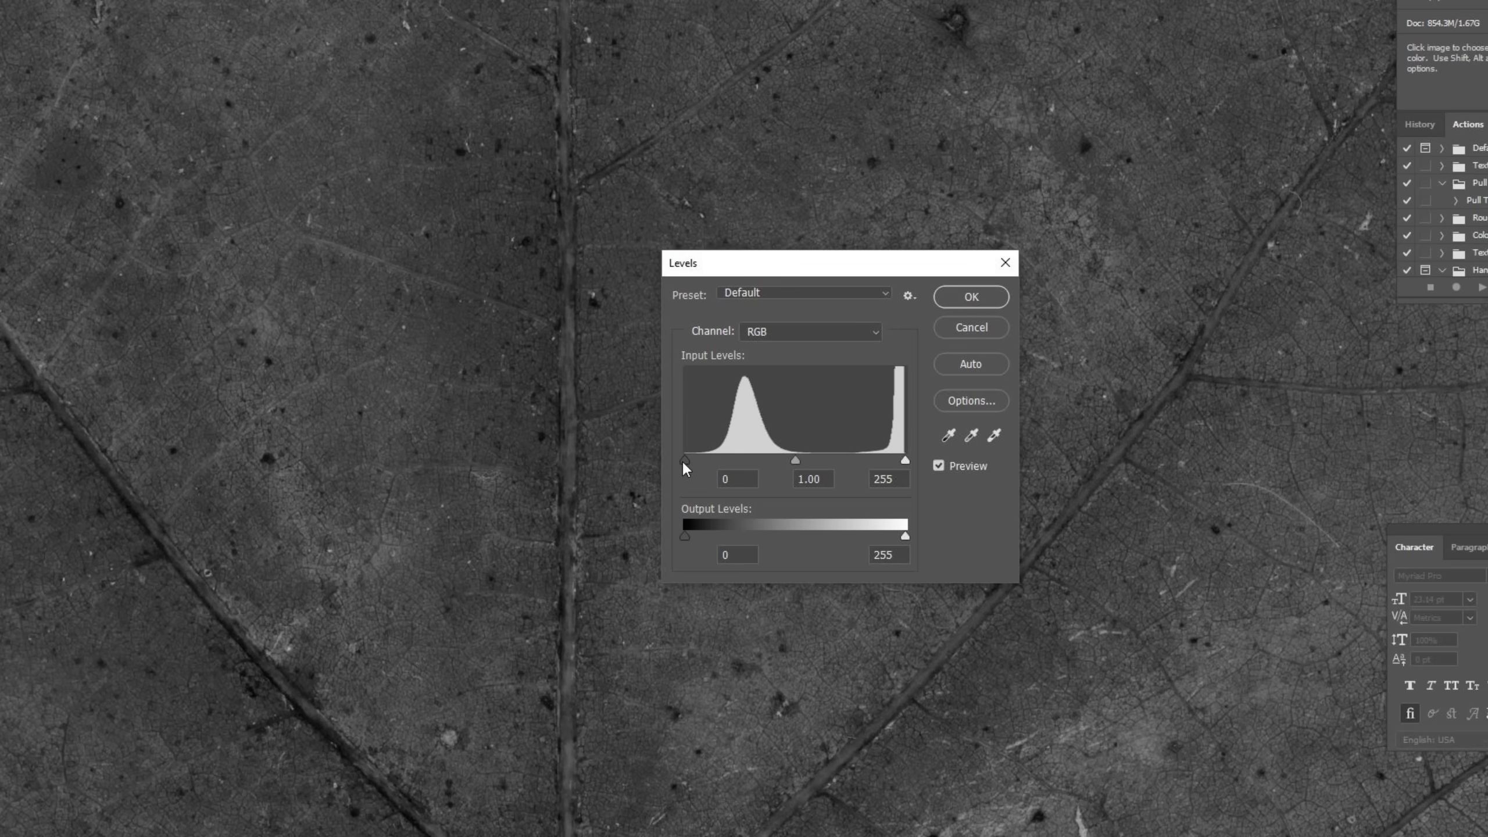
{"action": "mouse_move", "coordinate": [683, 462]}
{"action": "left_mouse_down"}
{"action": "mouse_move", "coordinate": [726, 465]}
{"action": "mouse_move", "coordinate": [674, 466]}
{"action": "left_mouse_up"}
{"action": "mouse_move", "coordinate": [796, 465]}
{"action": "left_mouse_down"}
{"action": "mouse_move", "coordinate": [815, 466]}
{"action": "mouse_move", "coordinate": [795, 466]}
{"action": "left_mouse_up"}
{"action": "left_click_drag", "start_coordinate": [905, 463], "coordinate": [794, 464]}
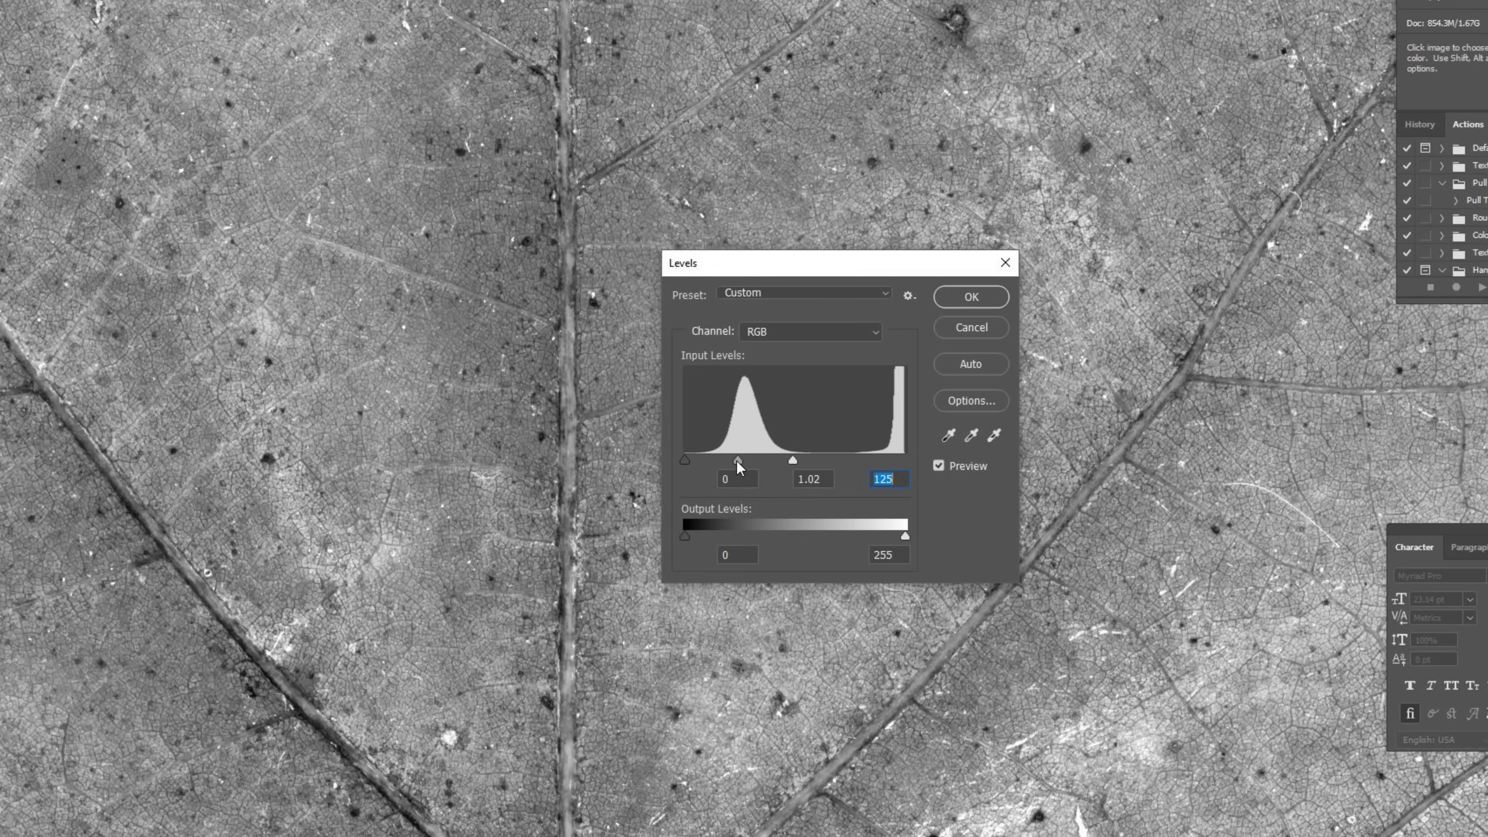
Increase the texture contrast in Levels with input values of 11 for black, 0.66 for midtones and 112 for white
{"action": "left_click_drag", "start_coordinate": [738, 464], "coordinate": [748, 465]}
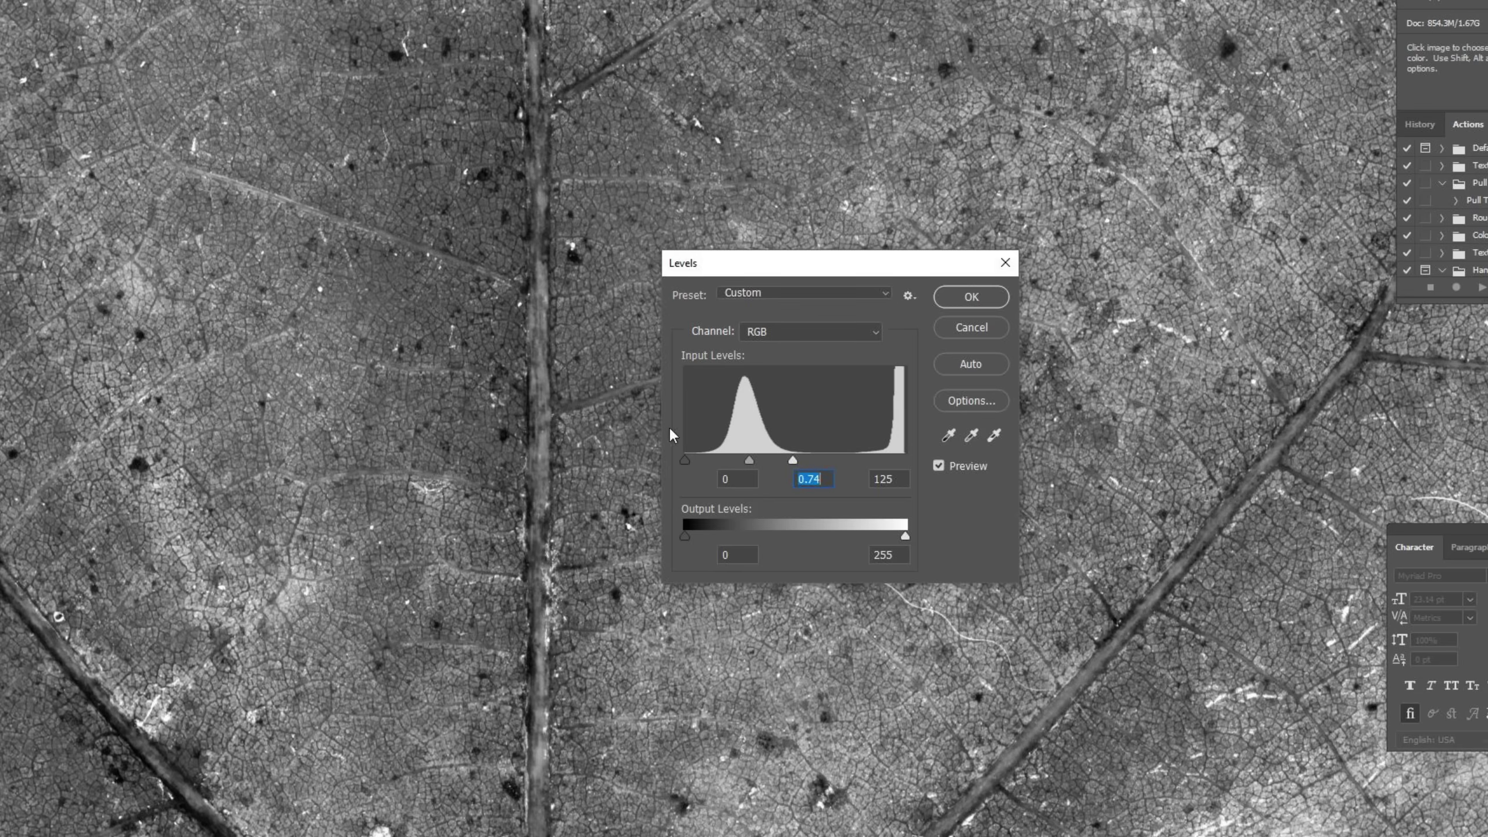
{"action": "left_click_drag", "start_coordinate": [748, 461], "coordinate": [782, 461]}
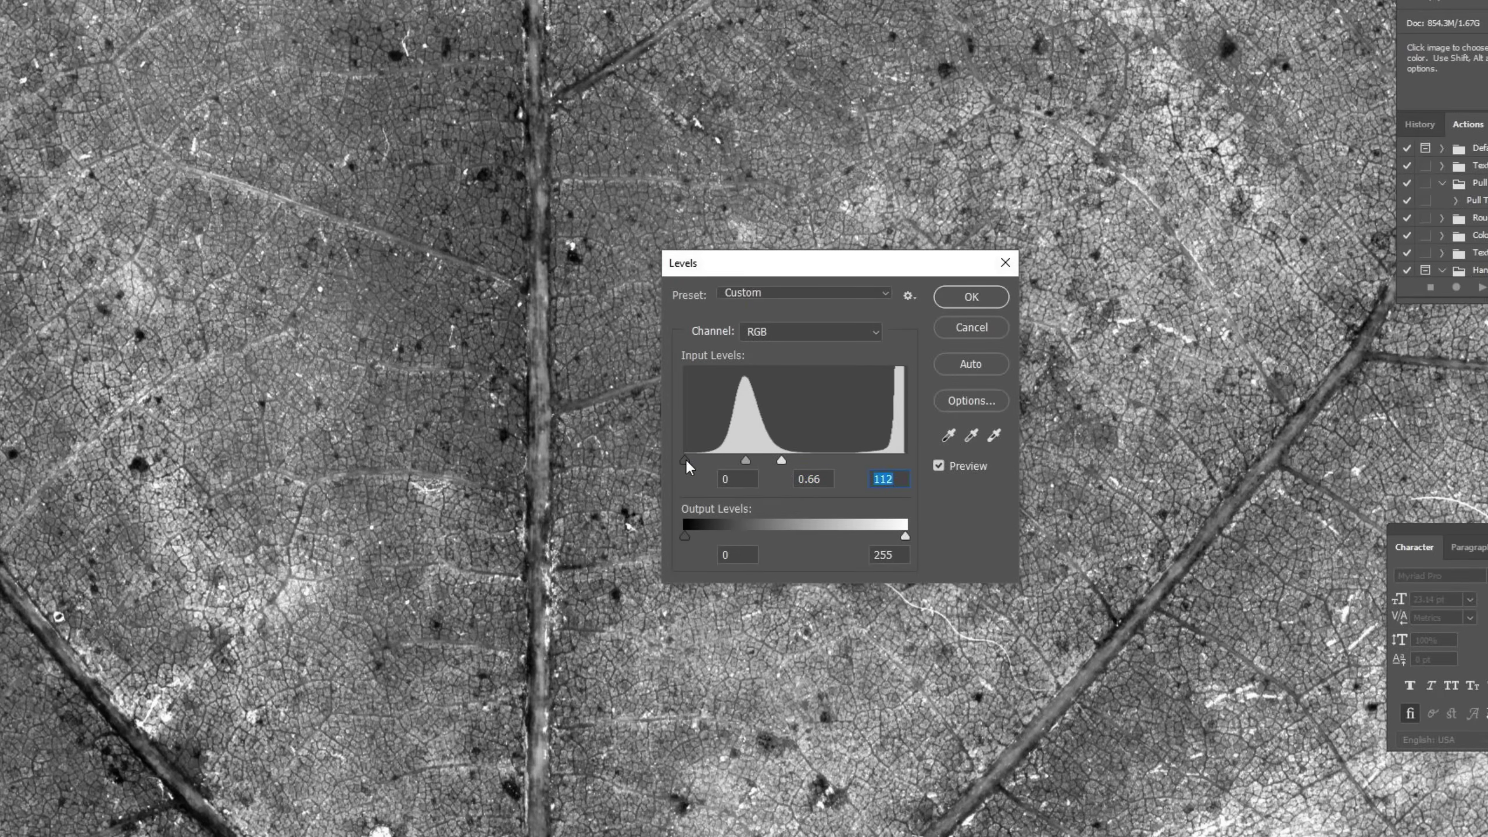
{"action": "left_click_drag", "start_coordinate": [686, 461], "coordinate": [704, 463]}
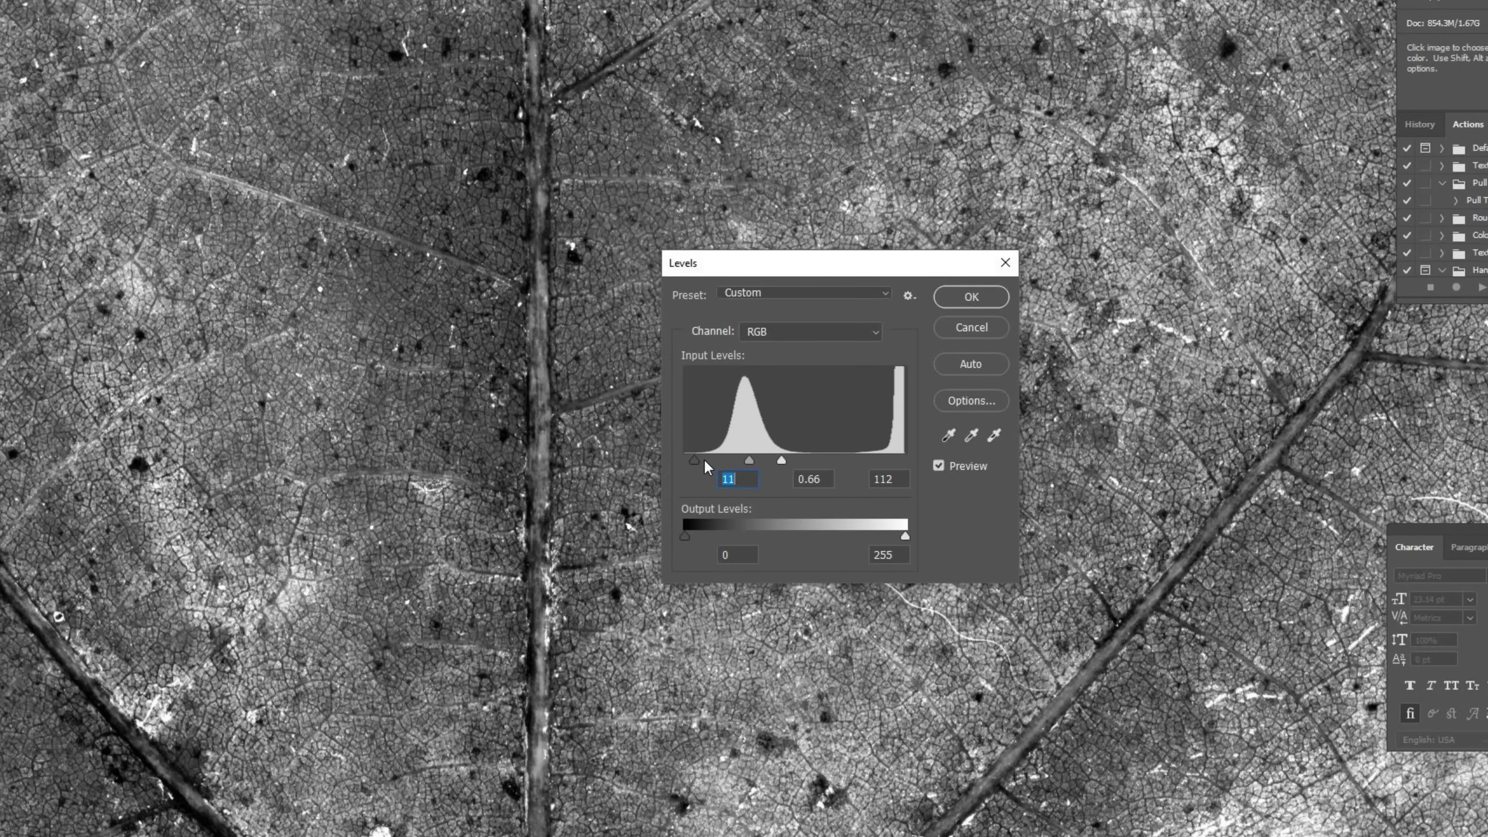
{"action": "scroll", "coordinate": [609, 363], "scroll_direction": "down", "scroll_amount": 5}
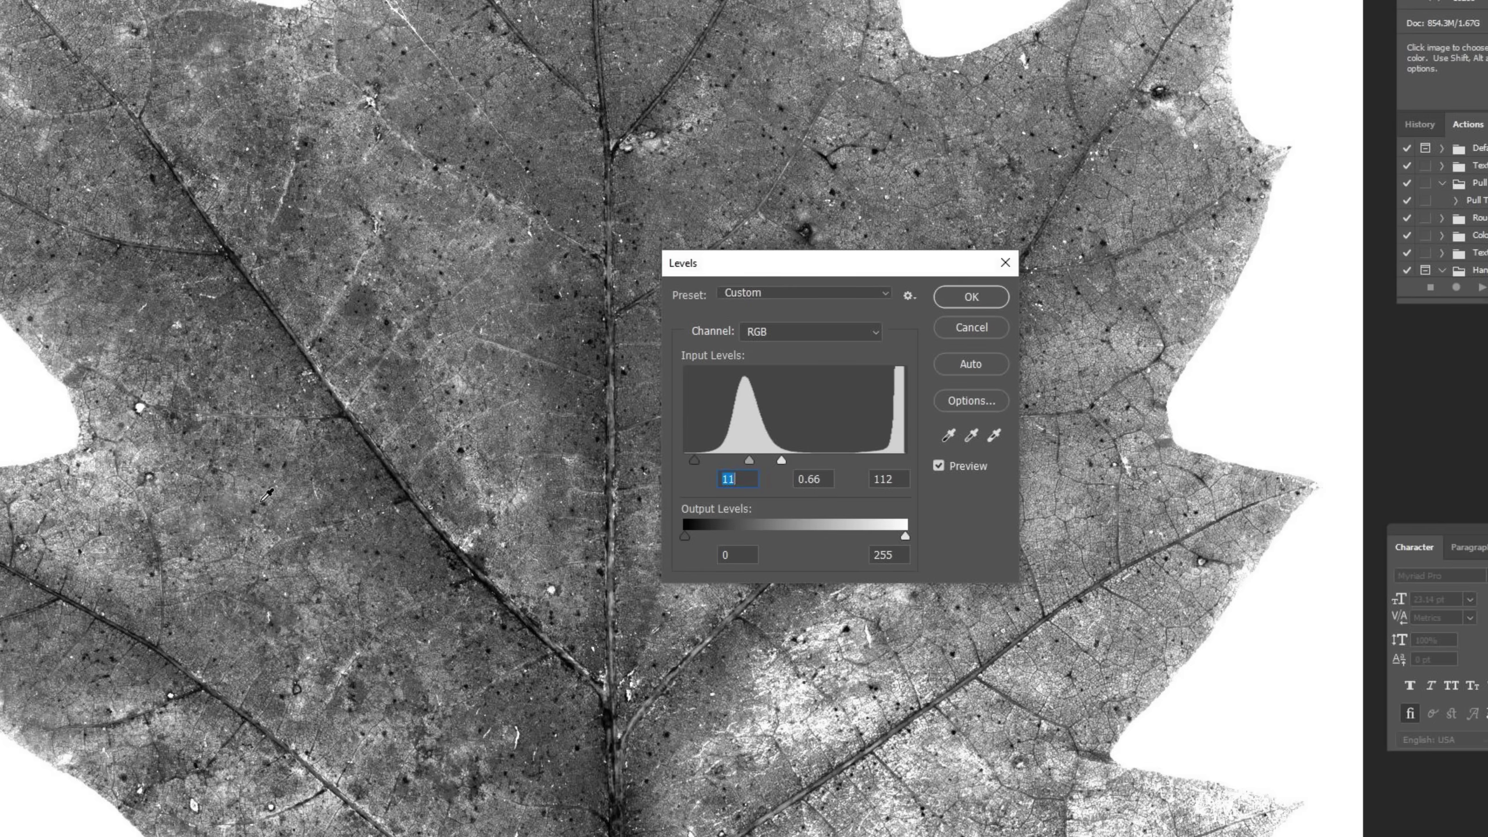
{"action": "scroll", "coordinate": [267, 495], "scroll_direction": "up", "scroll_amount": 6}
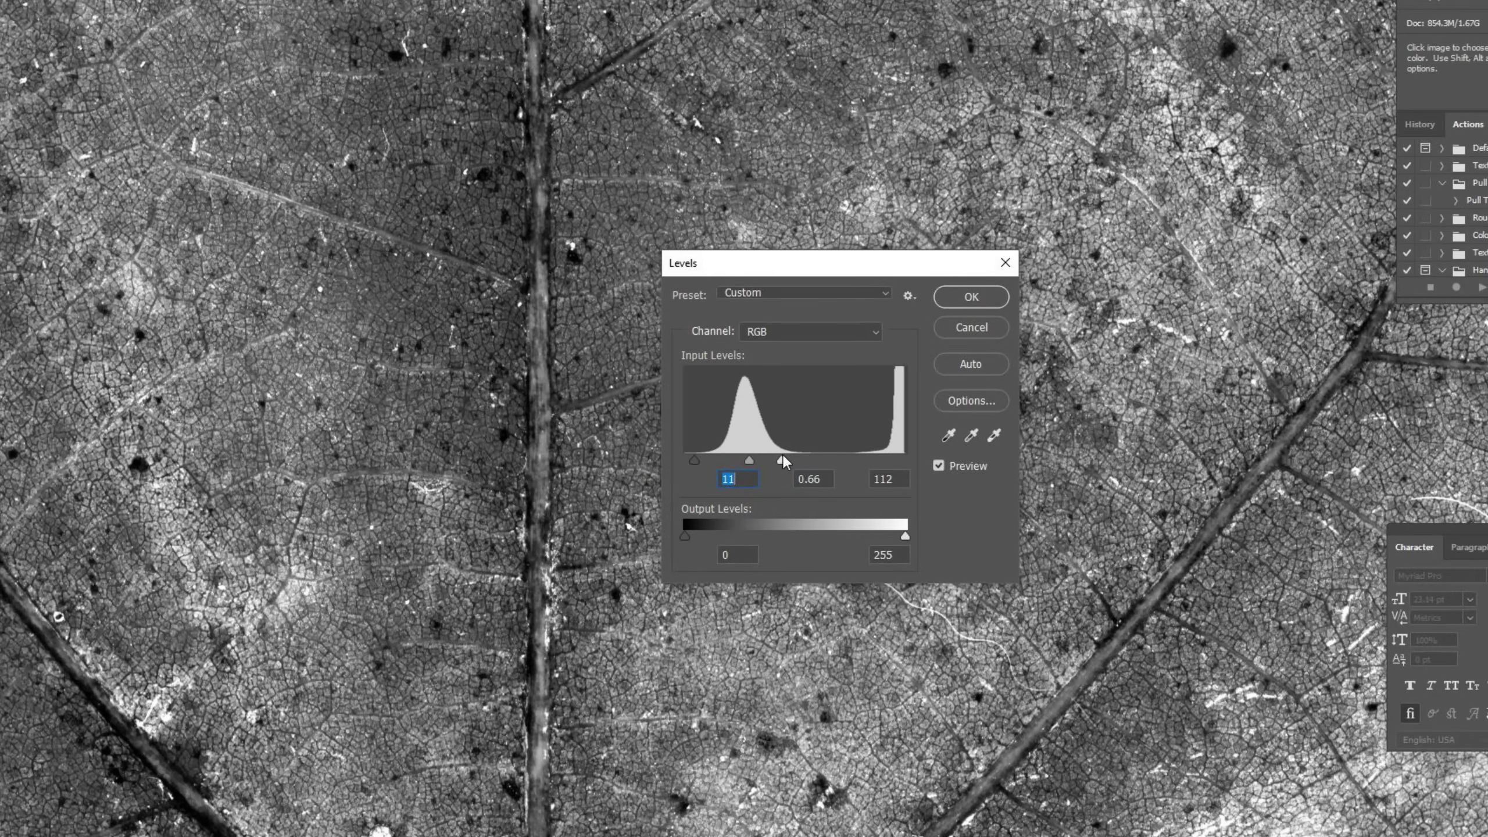
Refine the Levels midtones to 0.60 and the white input level to 96, and apply the adjustment
{"action": "left_click_drag", "start_coordinate": [782, 462], "coordinate": [743, 461]}
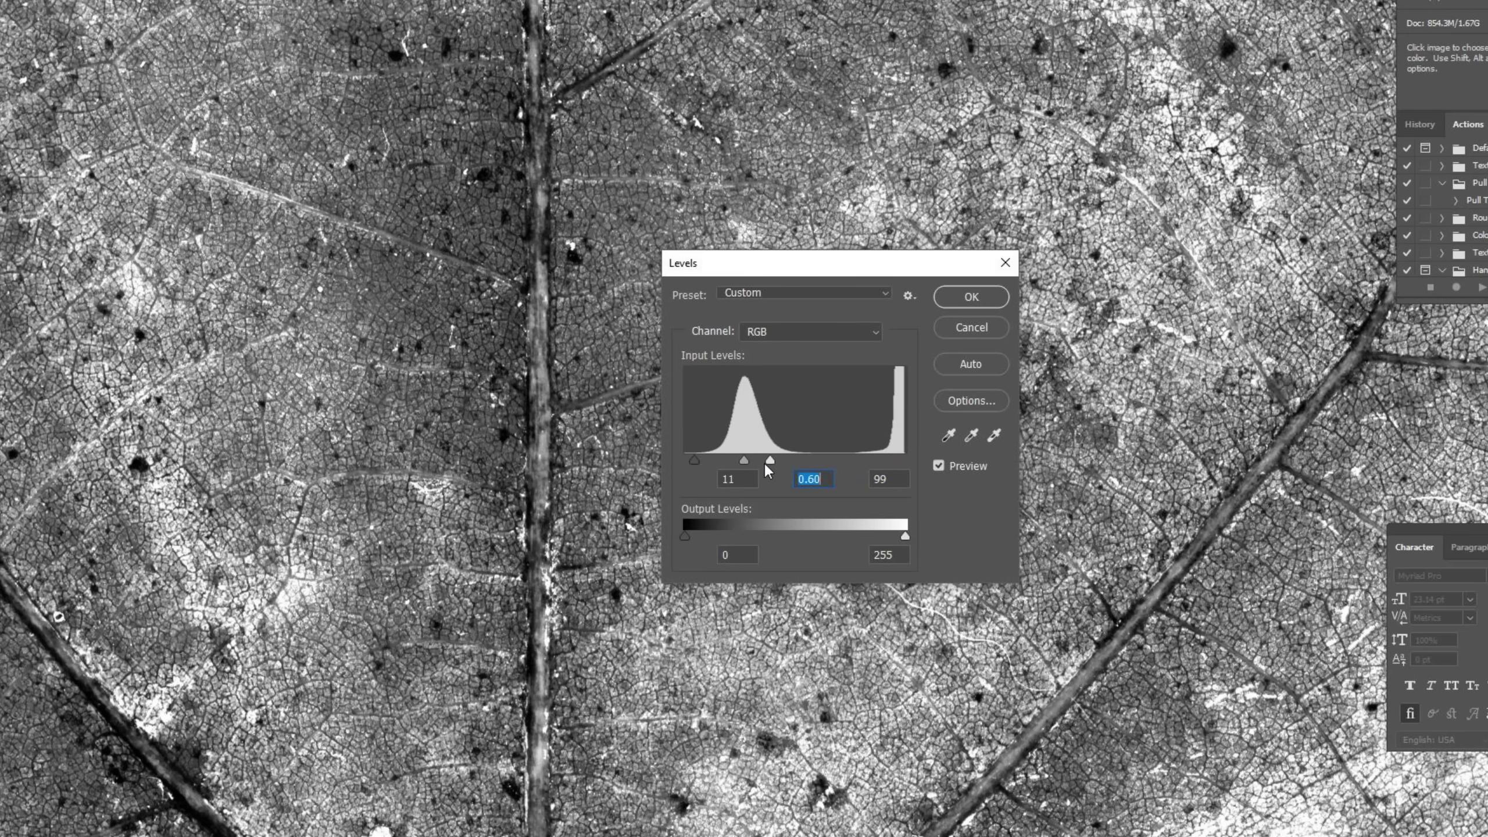
{"action": "left_click_drag", "start_coordinate": [764, 462], "coordinate": [762, 464]}
{"action": "key", "text": "Tab"}
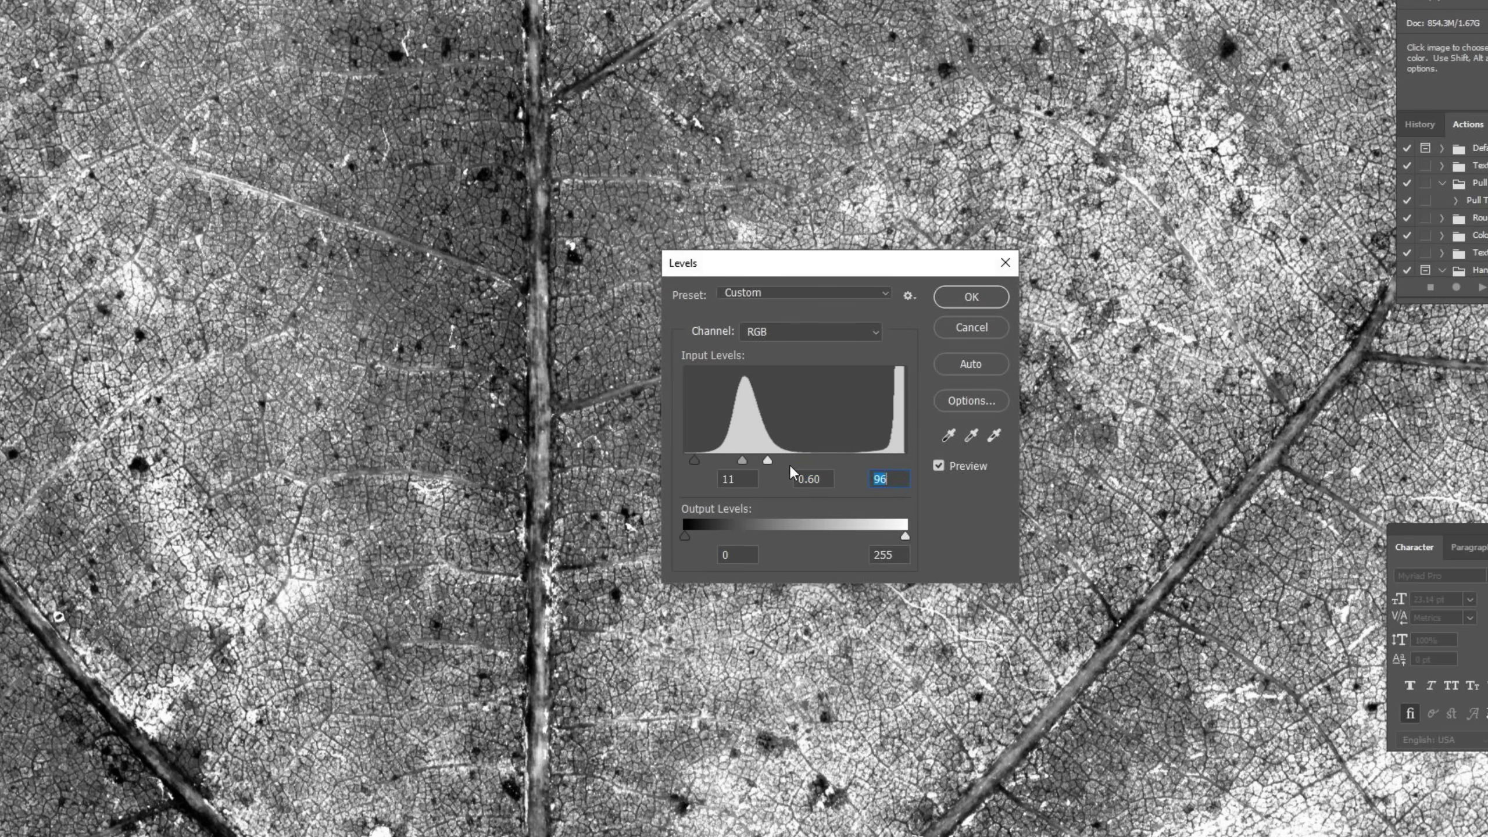
{"action": "left_click", "coordinate": [972, 298]}
Show the original Layer 0 and toggle the leaf copy's visibility to compare the black-and-white texture with the colour scan
{"action": "key", "text": "ctrl+minus"}
{"action": "key", "text": "ctrl+minus"}
{"action": "key", "text": "ctrl+minus"}
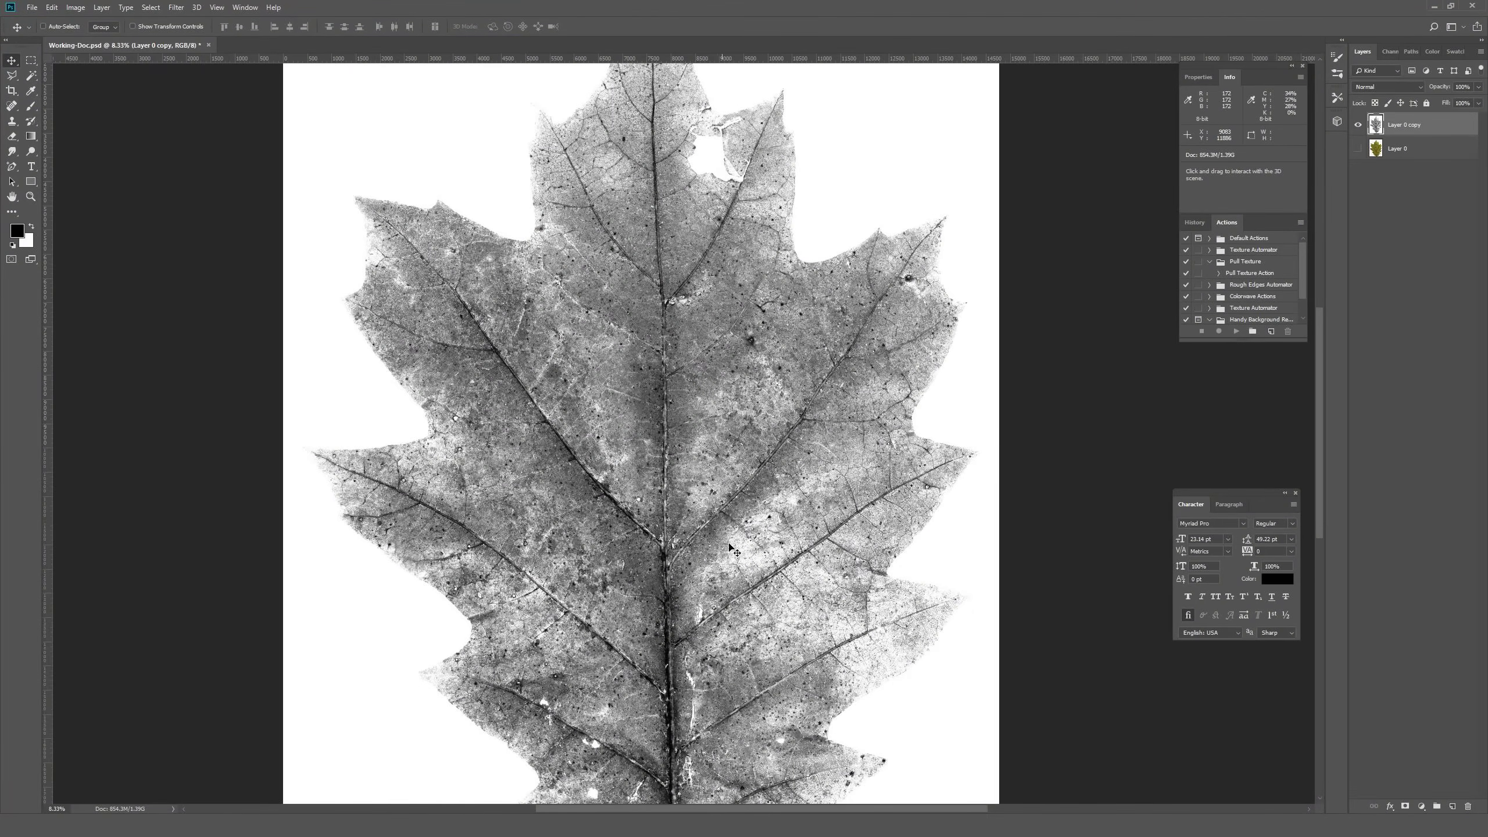
{"action": "left_click", "coordinate": [1358, 148]}
{"action": "left_click", "coordinate": [1359, 125]}
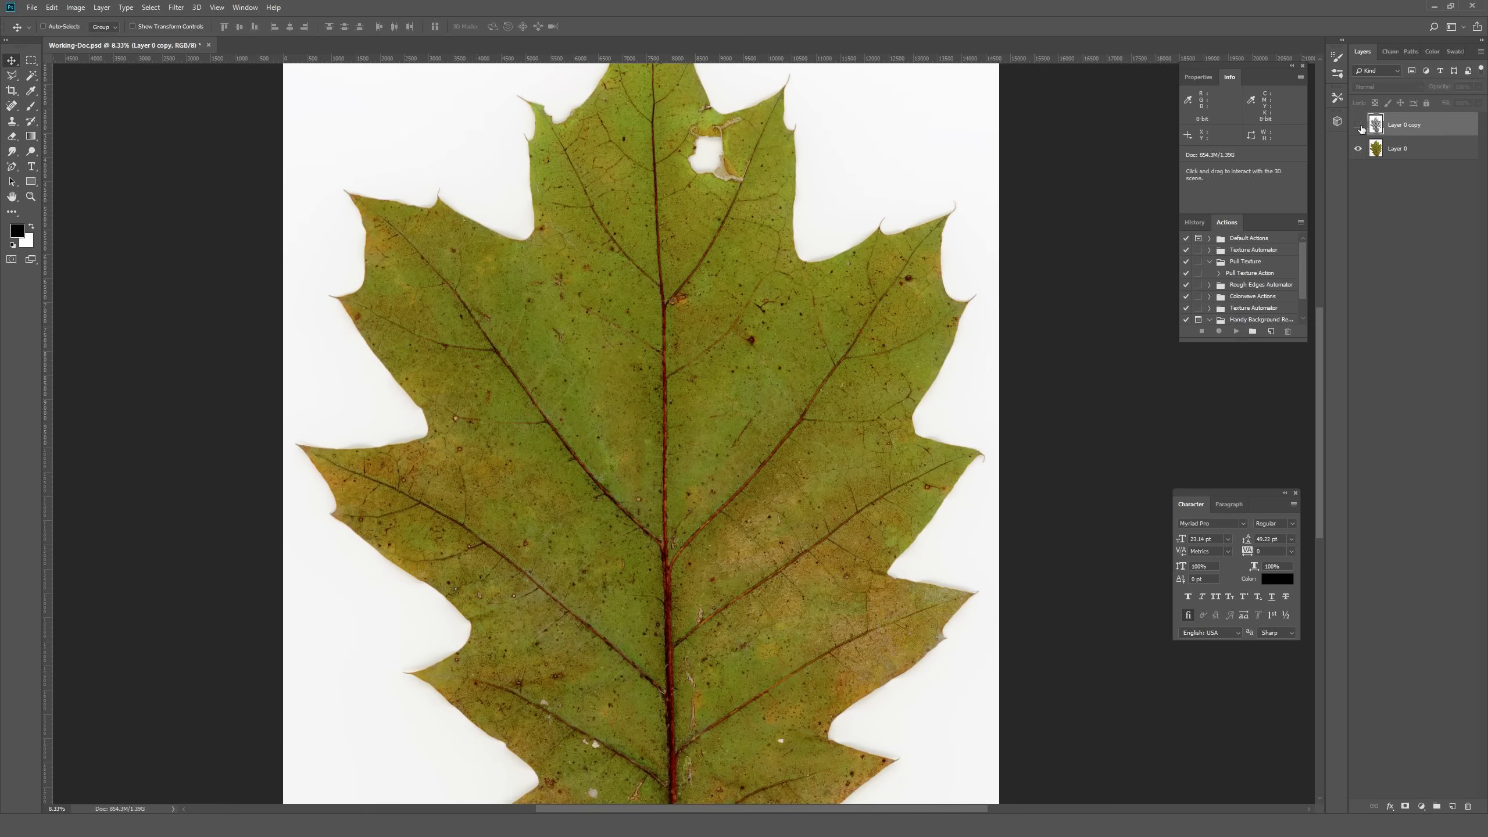
{"action": "left_click", "coordinate": [1359, 126]}
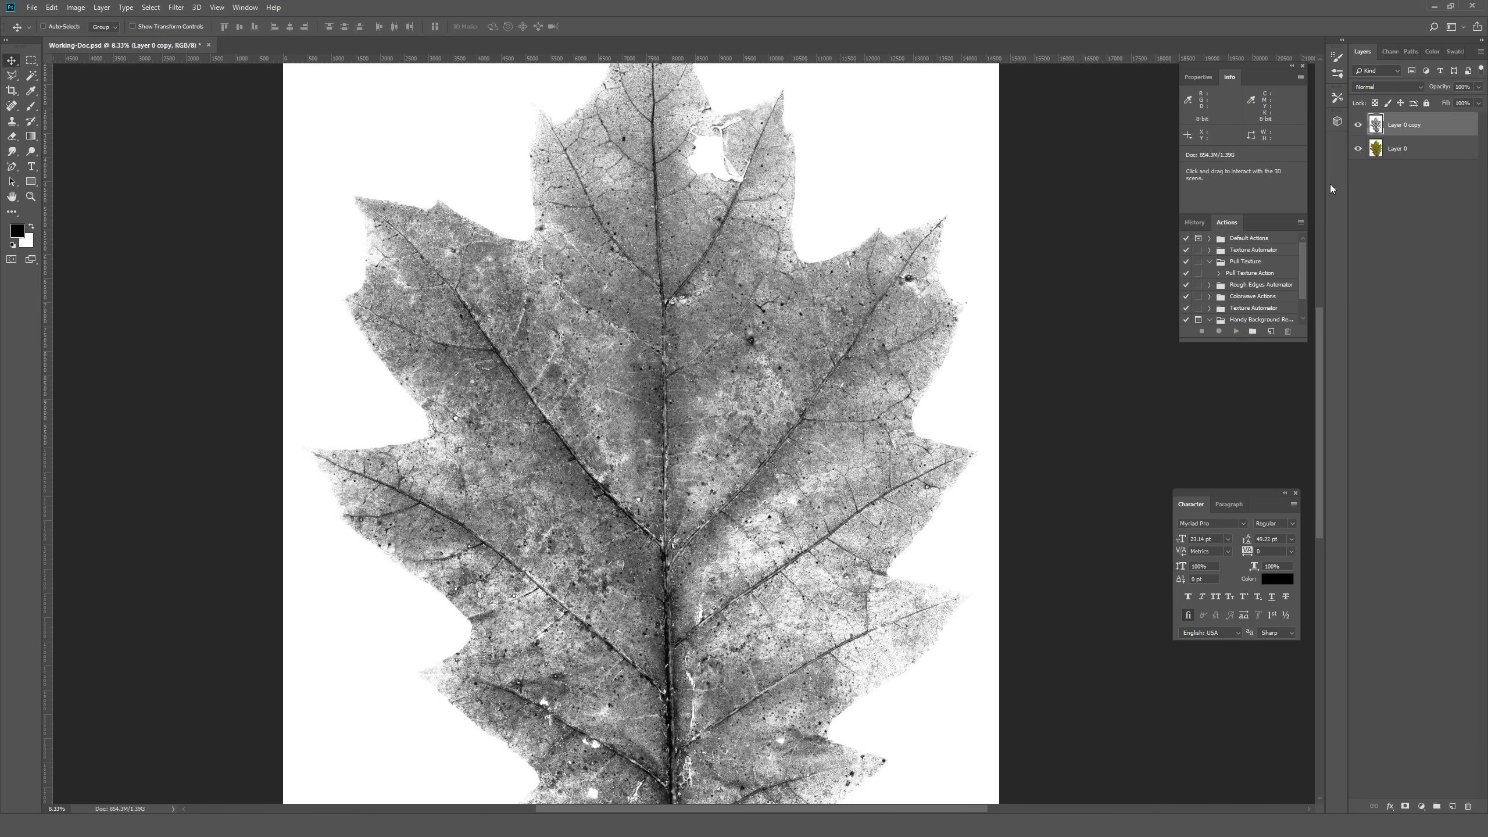
{"action": "scroll", "coordinate": [852, 358], "scroll_direction": "up", "scroll_amount": 2}
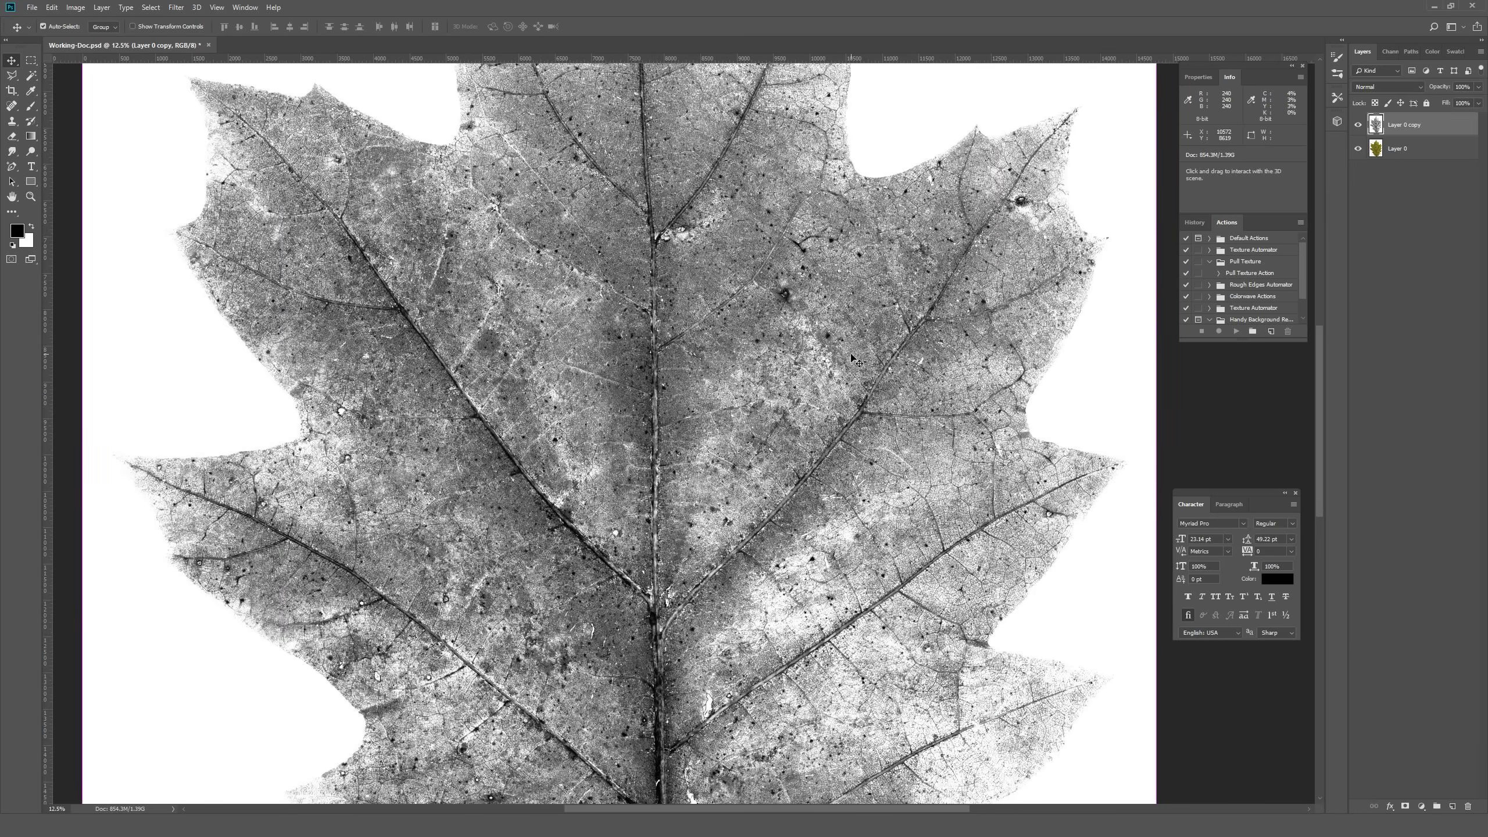
{"action": "scroll", "coordinate": [852, 359], "scroll_direction": "up", "scroll_amount": 2}
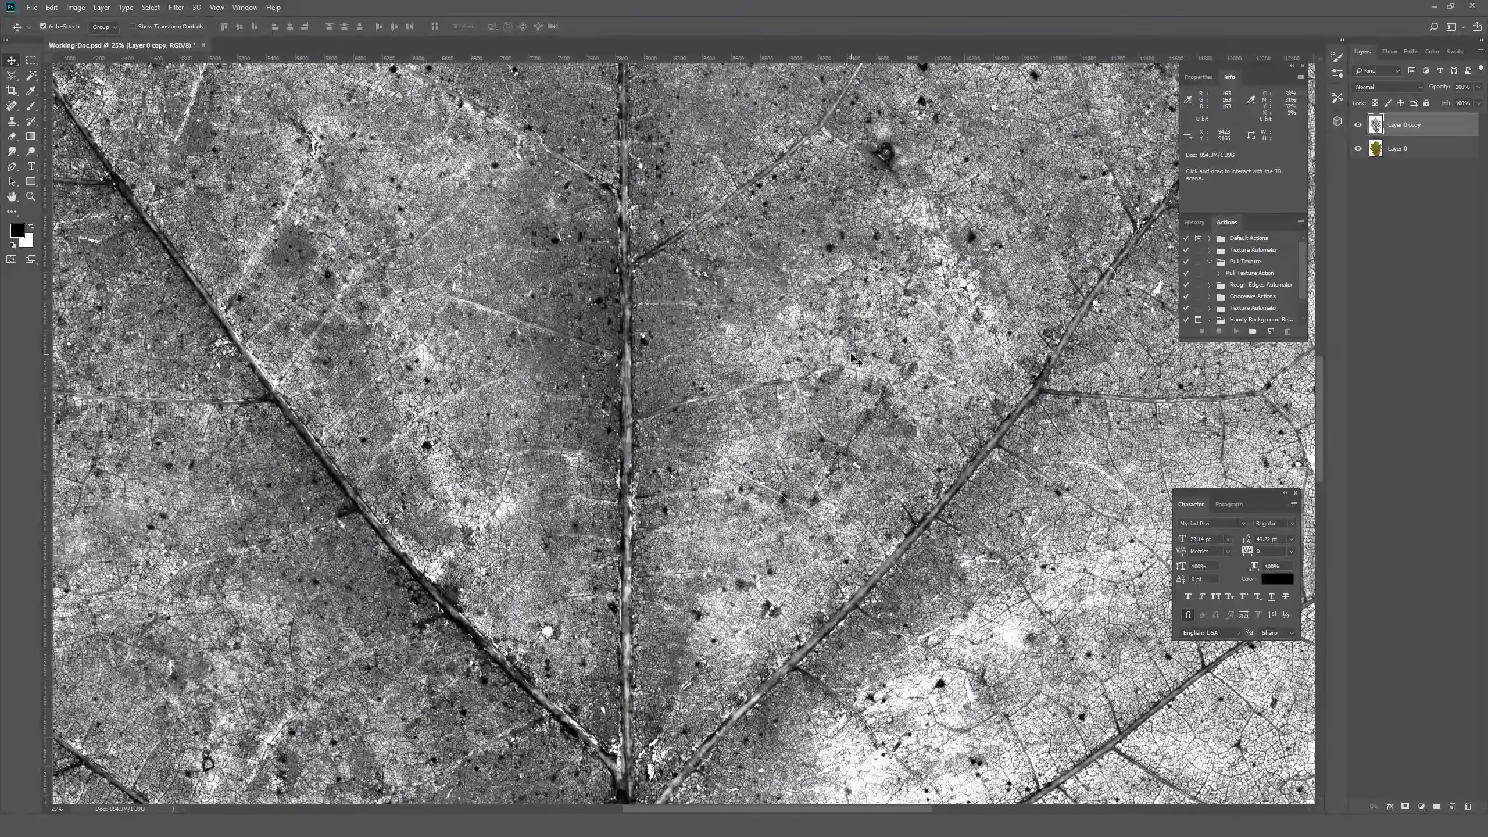
Try an extreme Levels adjustment on the leaf copy with midtones at 0.01 and white input at 122, and undo it
{"action": "key", "text": "ctrl+l"}
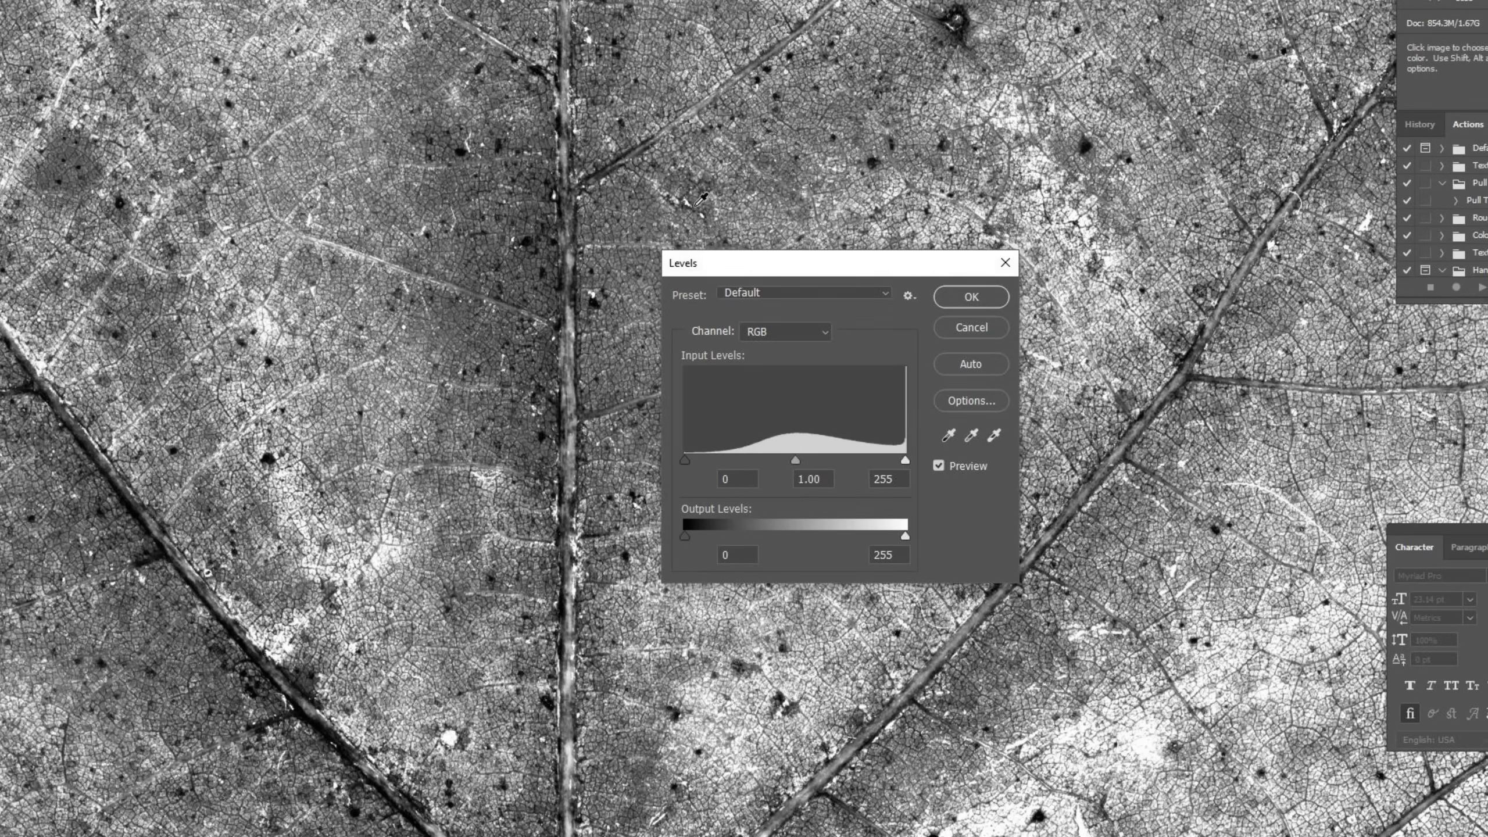
{"action": "left_click_drag", "start_coordinate": [906, 464], "coordinate": [793, 461]}
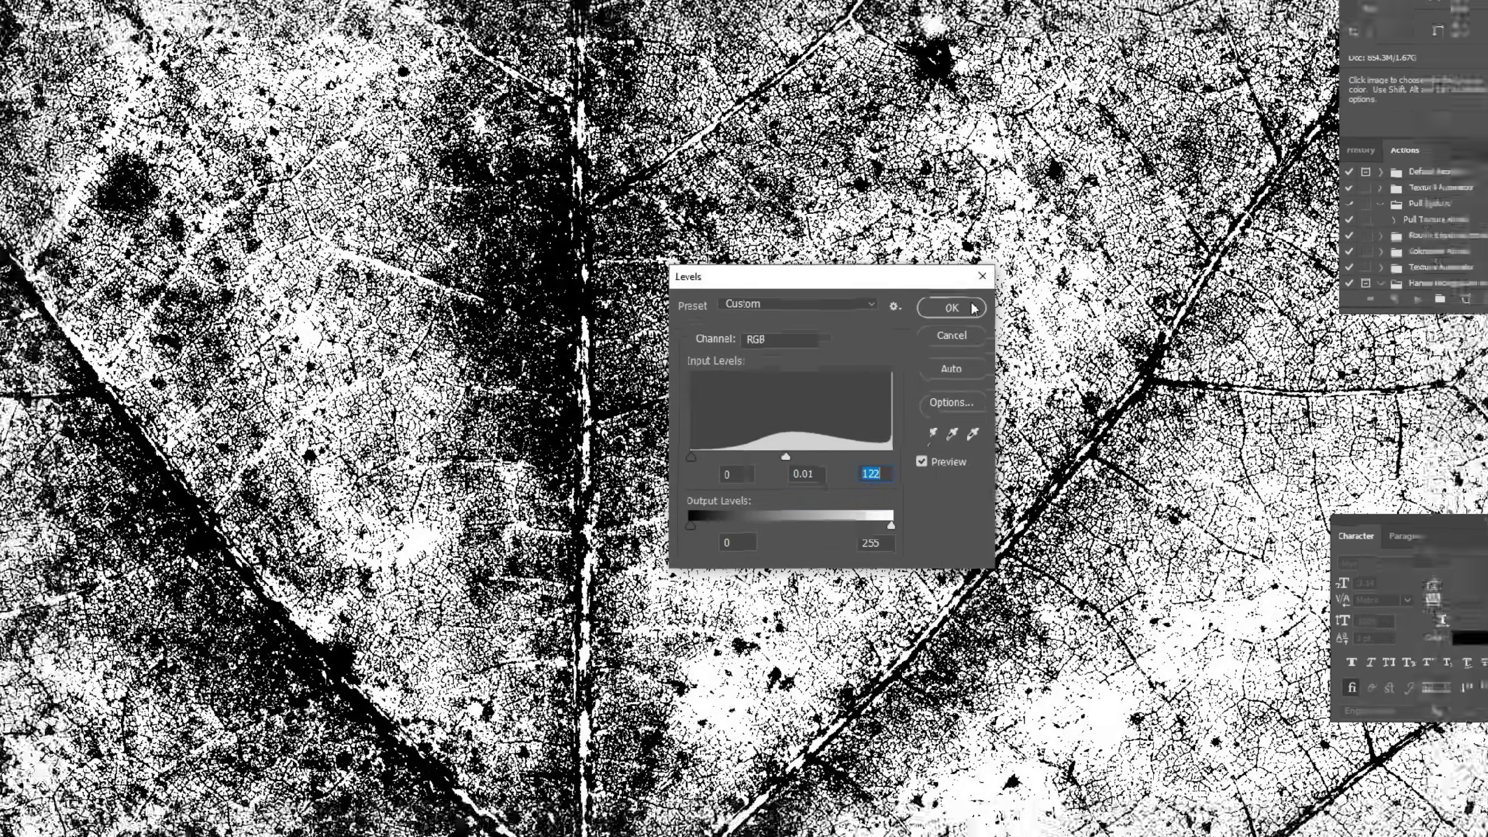
{"action": "left_click", "coordinate": [970, 296]}
{"action": "key", "text": "ctrl+minus"}
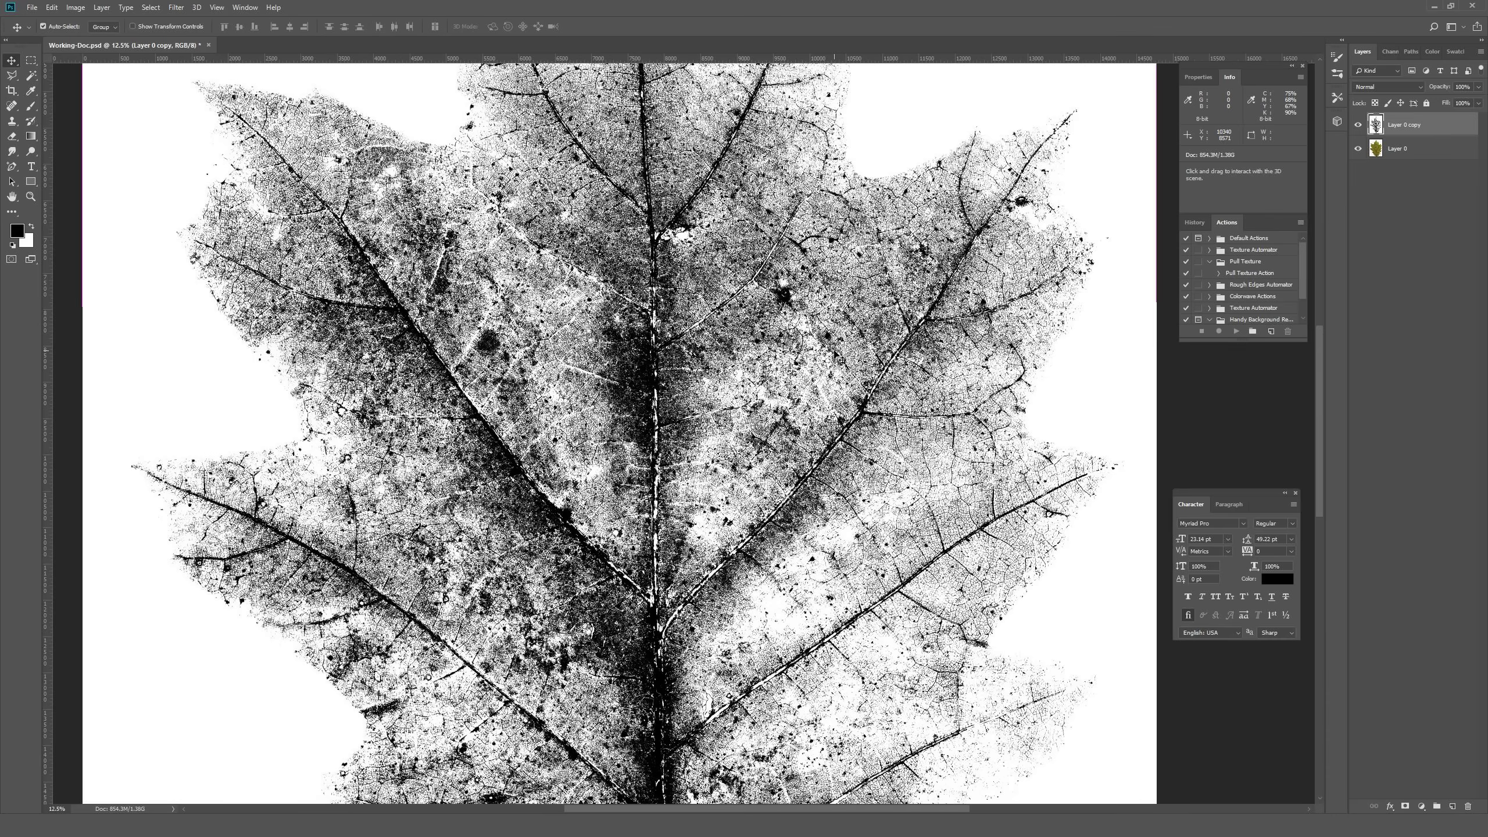
{"action": "key", "text": "ctrl+z"}
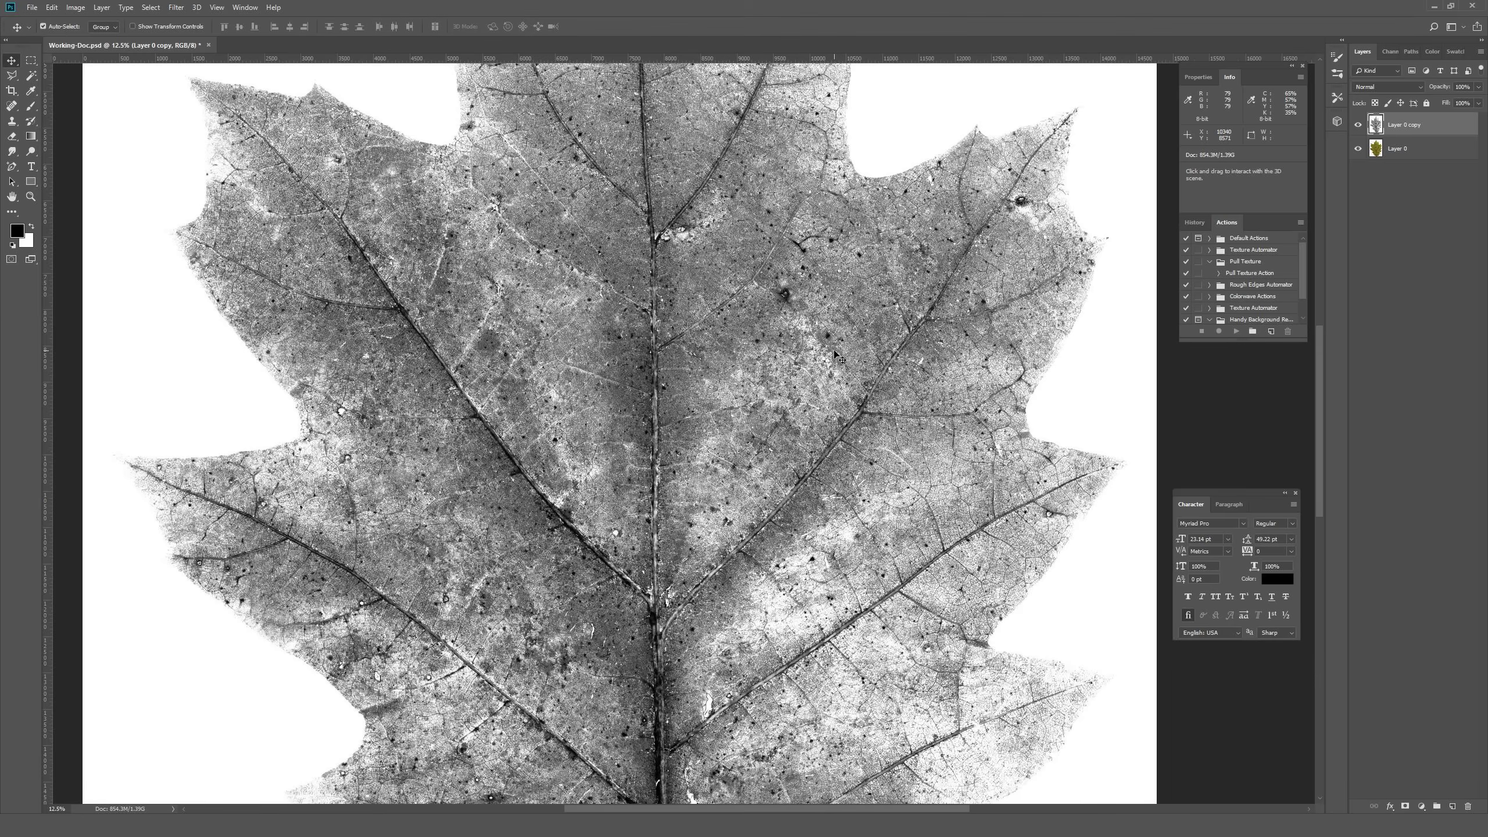
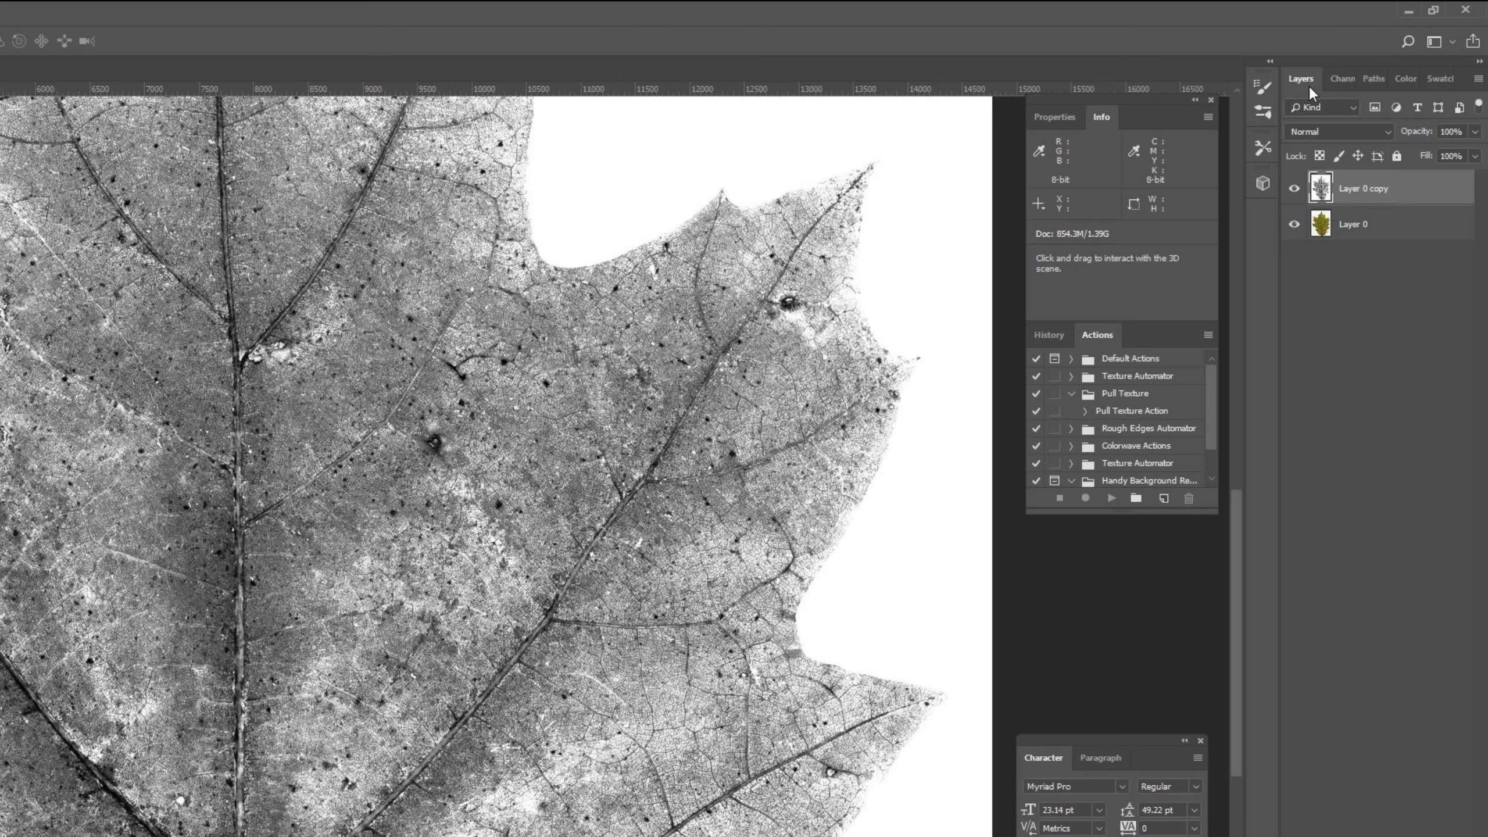
Inspect the leaf copy's red, green and blue channels individually and compare them with the composite RGB channel
{"action": "left_click", "coordinate": [1341, 82]}
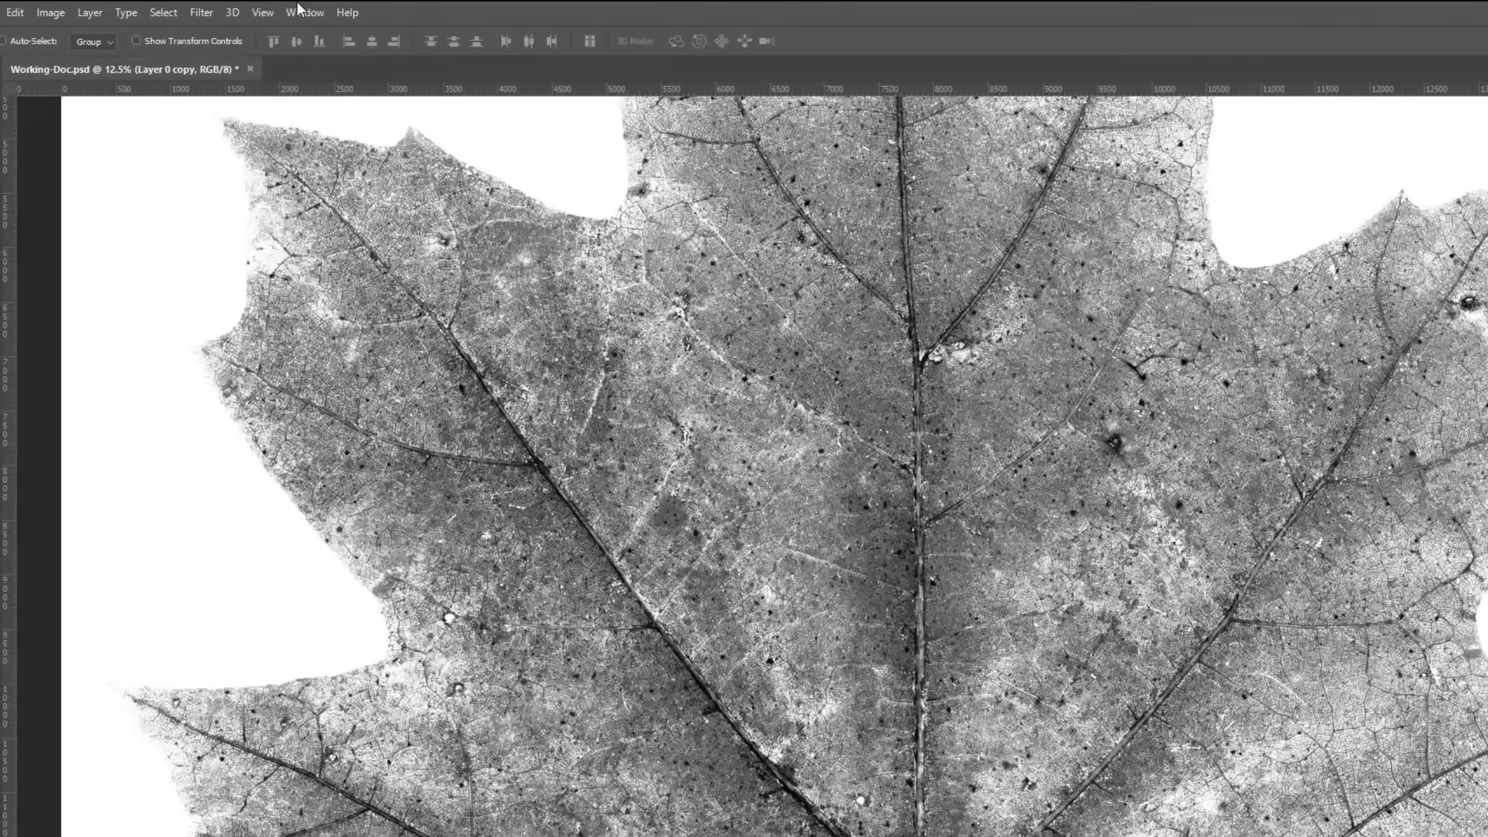
{"action": "left_click", "coordinate": [299, 10]}
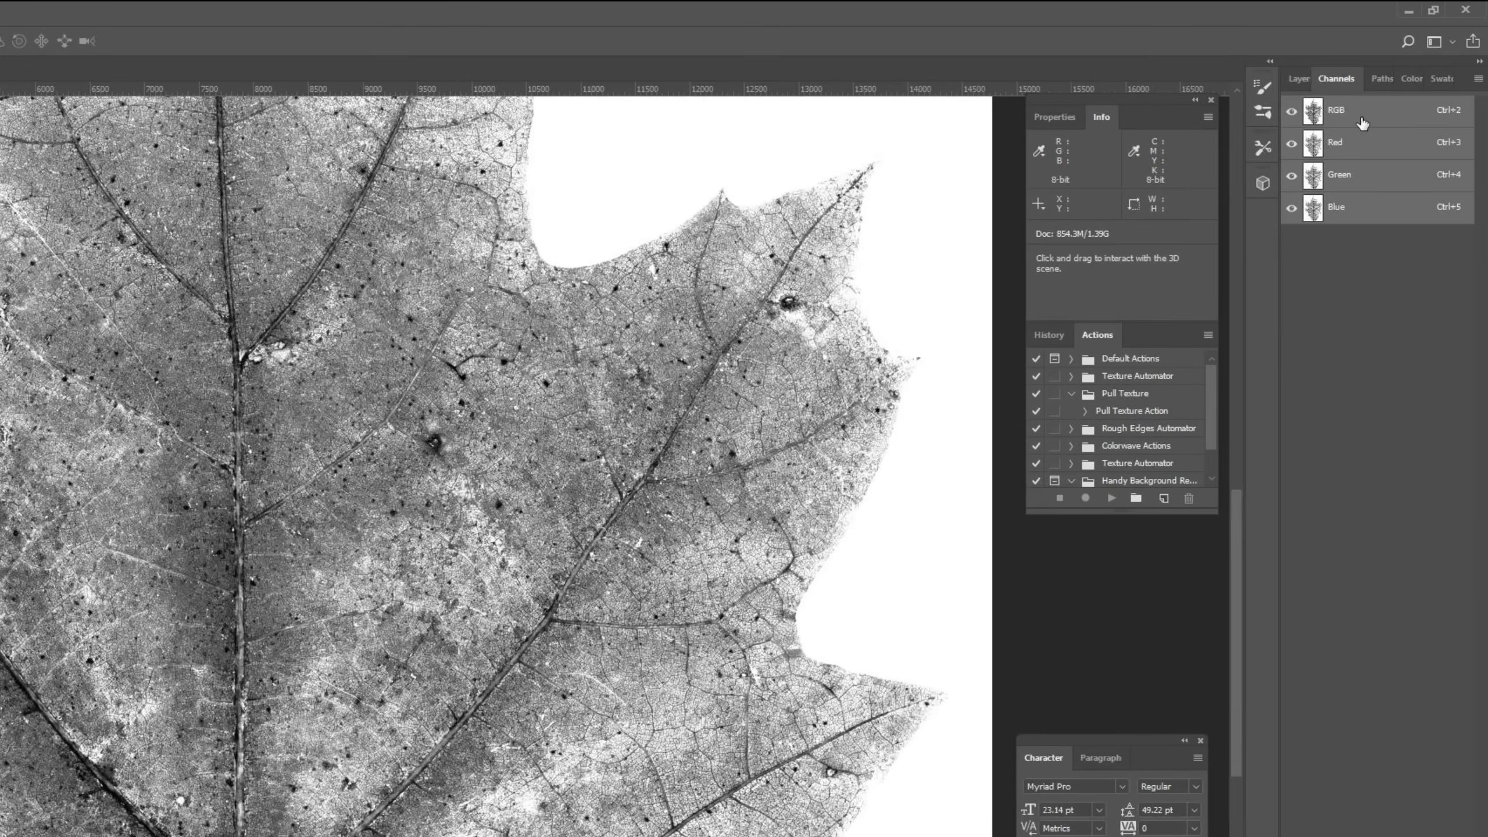
{"action": "left_click", "coordinate": [1364, 158]}
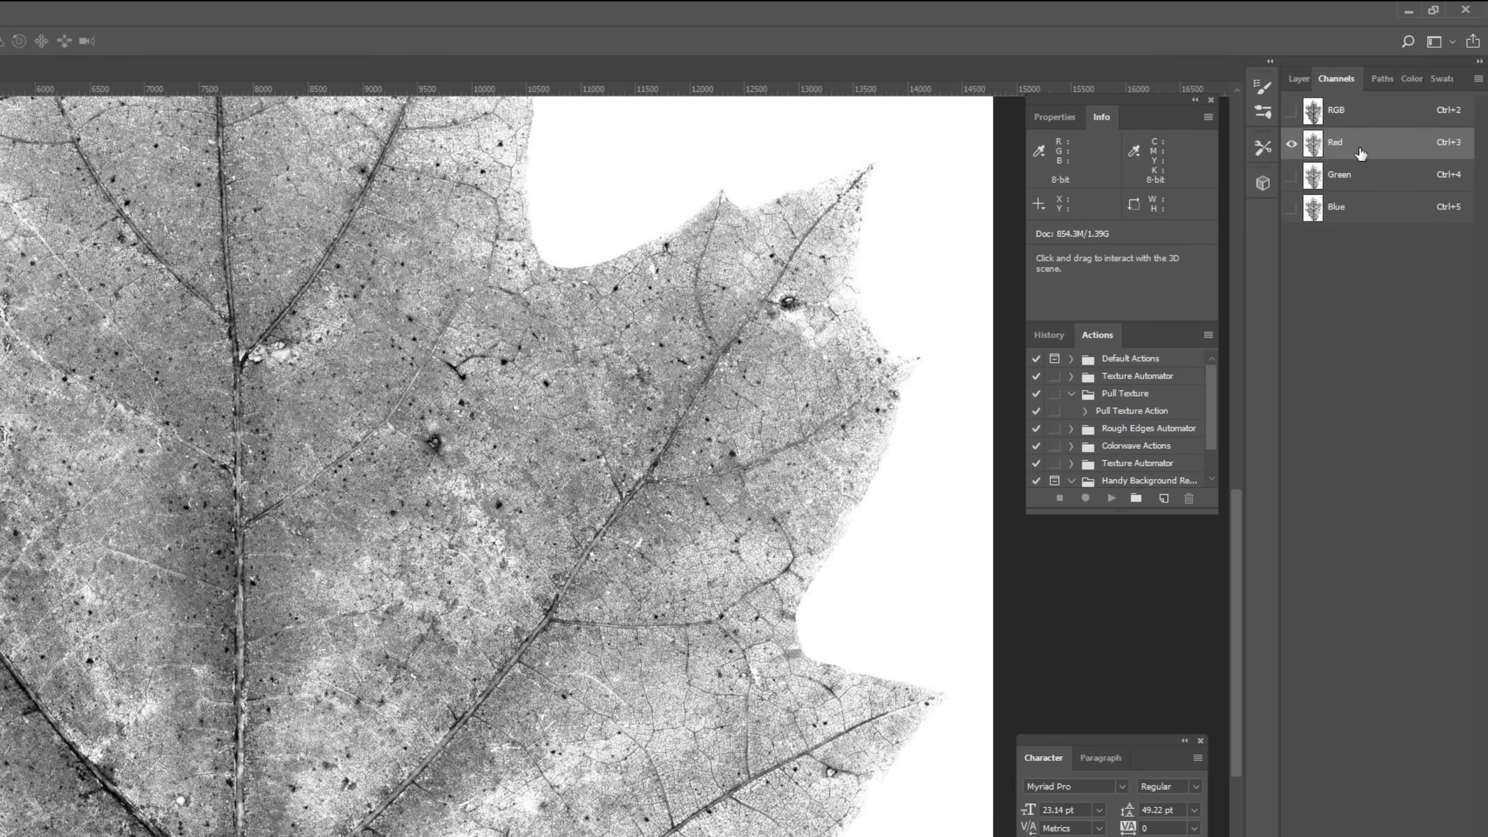
{"action": "left_click", "coordinate": [1363, 187]}
{"action": "left_click", "coordinate": [1353, 222]}
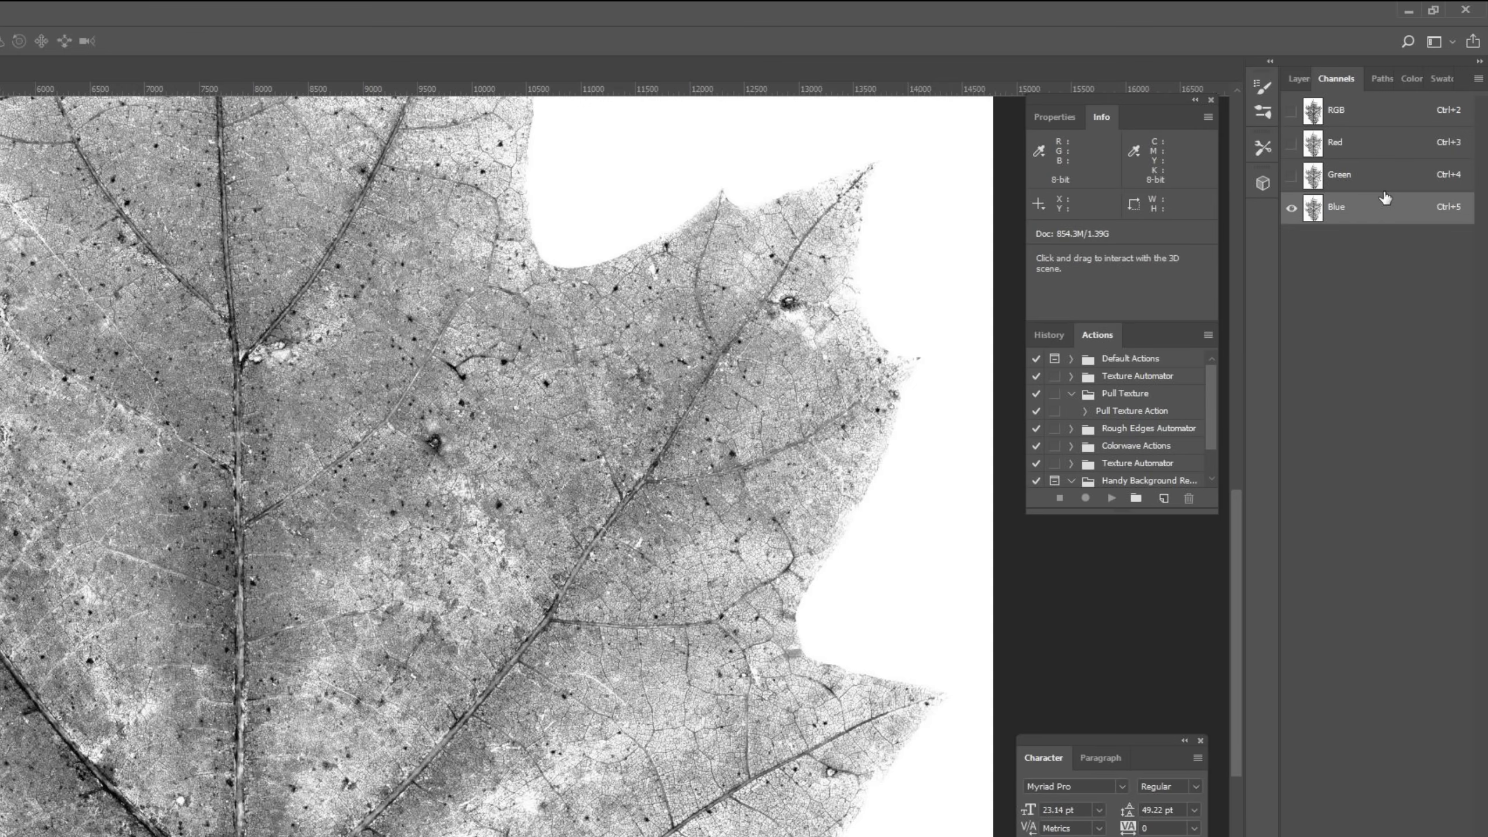
{"action": "left_click", "coordinate": [1367, 154]}
{"action": "left_click", "coordinate": [1377, 112]}
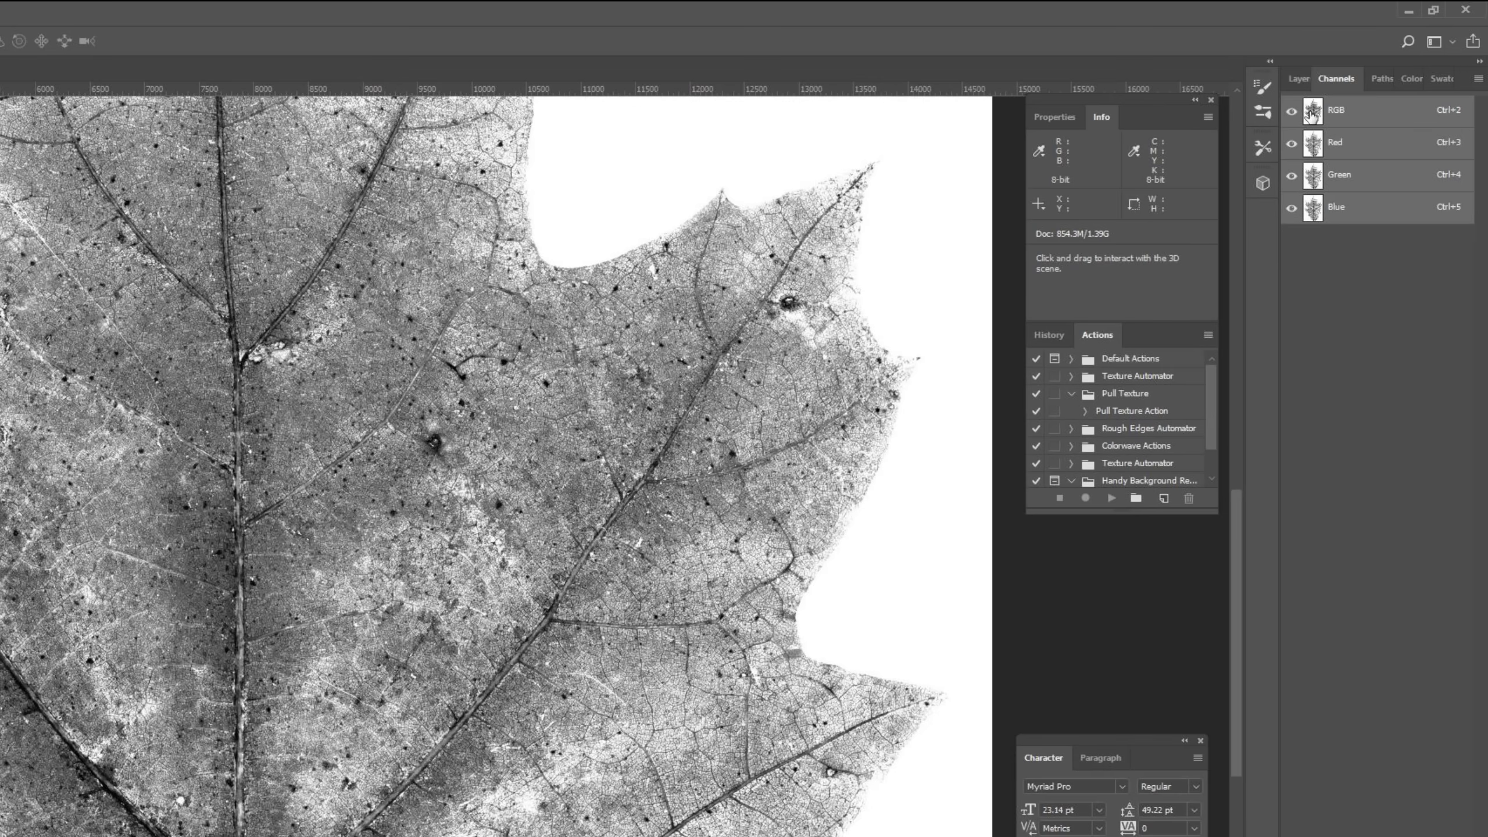
{"action": "left_click", "coordinate": [1360, 151]}
{"action": "left_click", "coordinate": [1367, 120]}
{"action": "left_click", "coordinate": [1363, 156]}
{"action": "left_click", "coordinate": [1373, 116]}
Load the composite RGB channel's light areas as a selection
{"action": "left_click_drag", "start_coordinate": [1374, 115], "coordinate": [1311, 118]}
{"action": "left_click_drag", "start_coordinate": [1311, 118], "coordinate": [1312, 116]}
{"action": "left_click", "coordinate": [1312, 118], "text": "ctrl"}
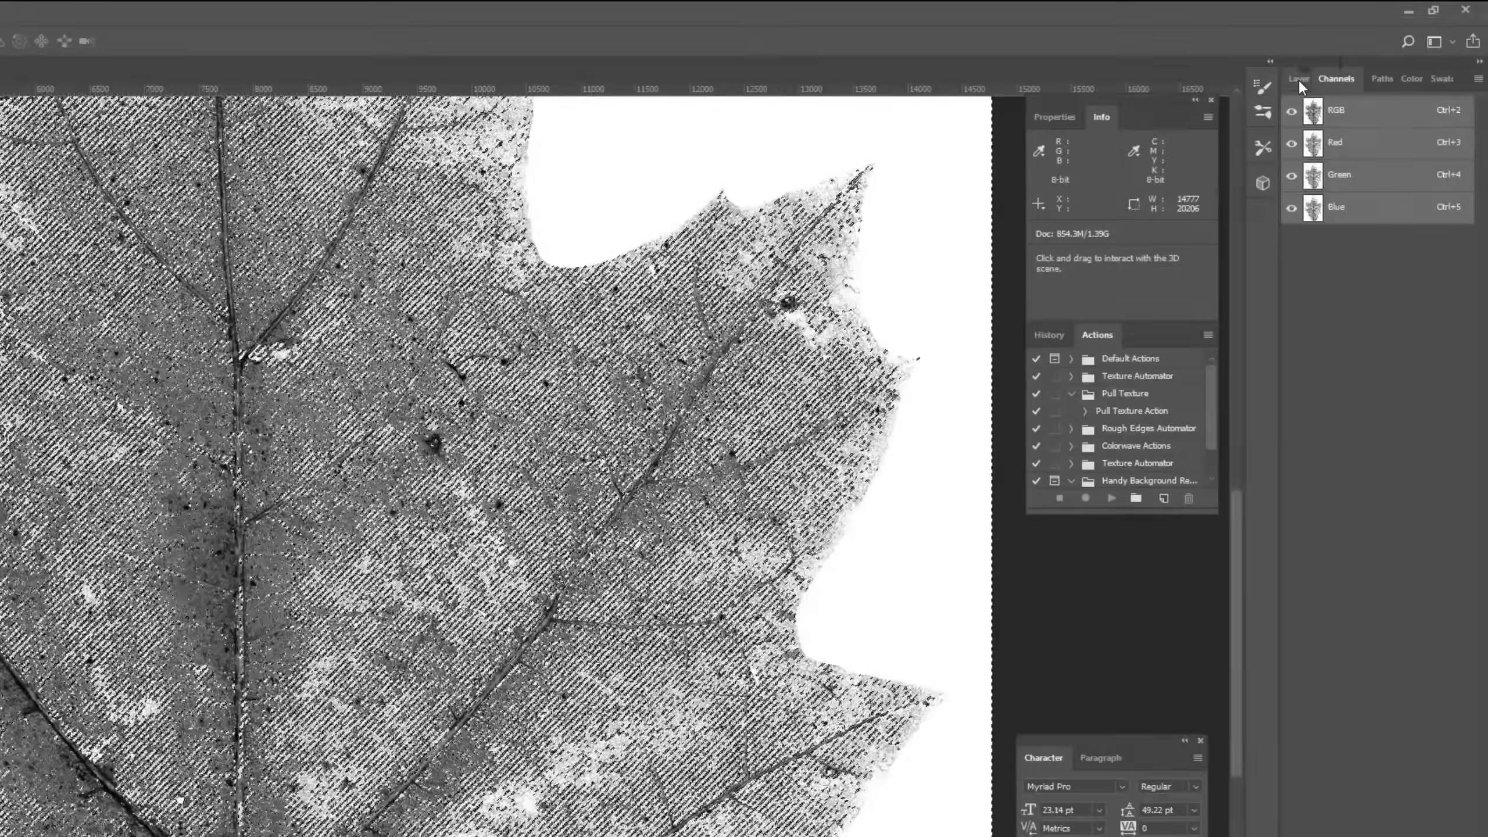
Add a new empty layer above the leaf copy and hide both the leaf copy and the original Layer 0
{"action": "left_click", "coordinate": [1299, 79]}
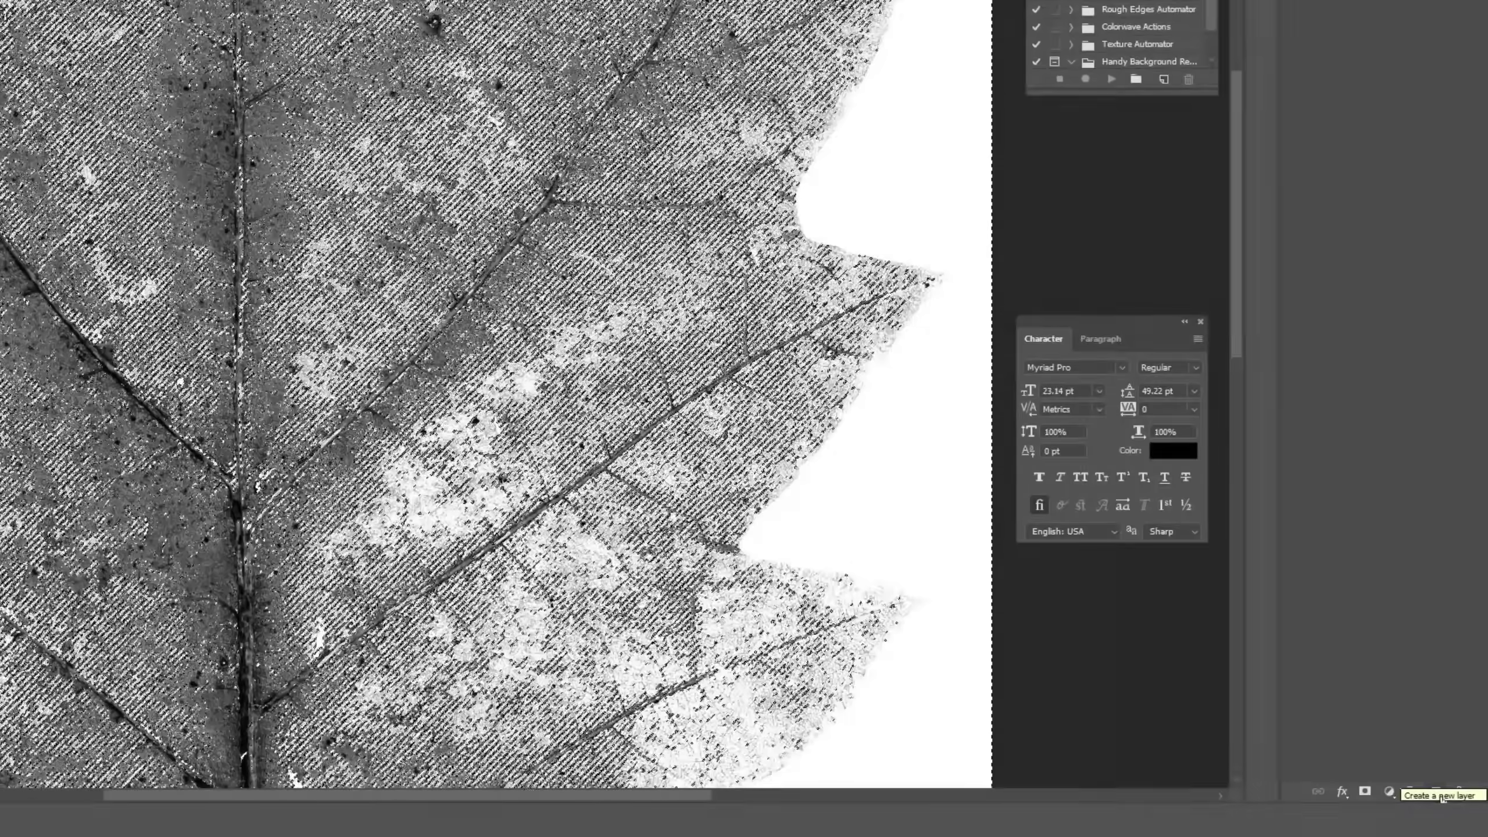
{"action": "left_click", "coordinate": [1441, 795]}
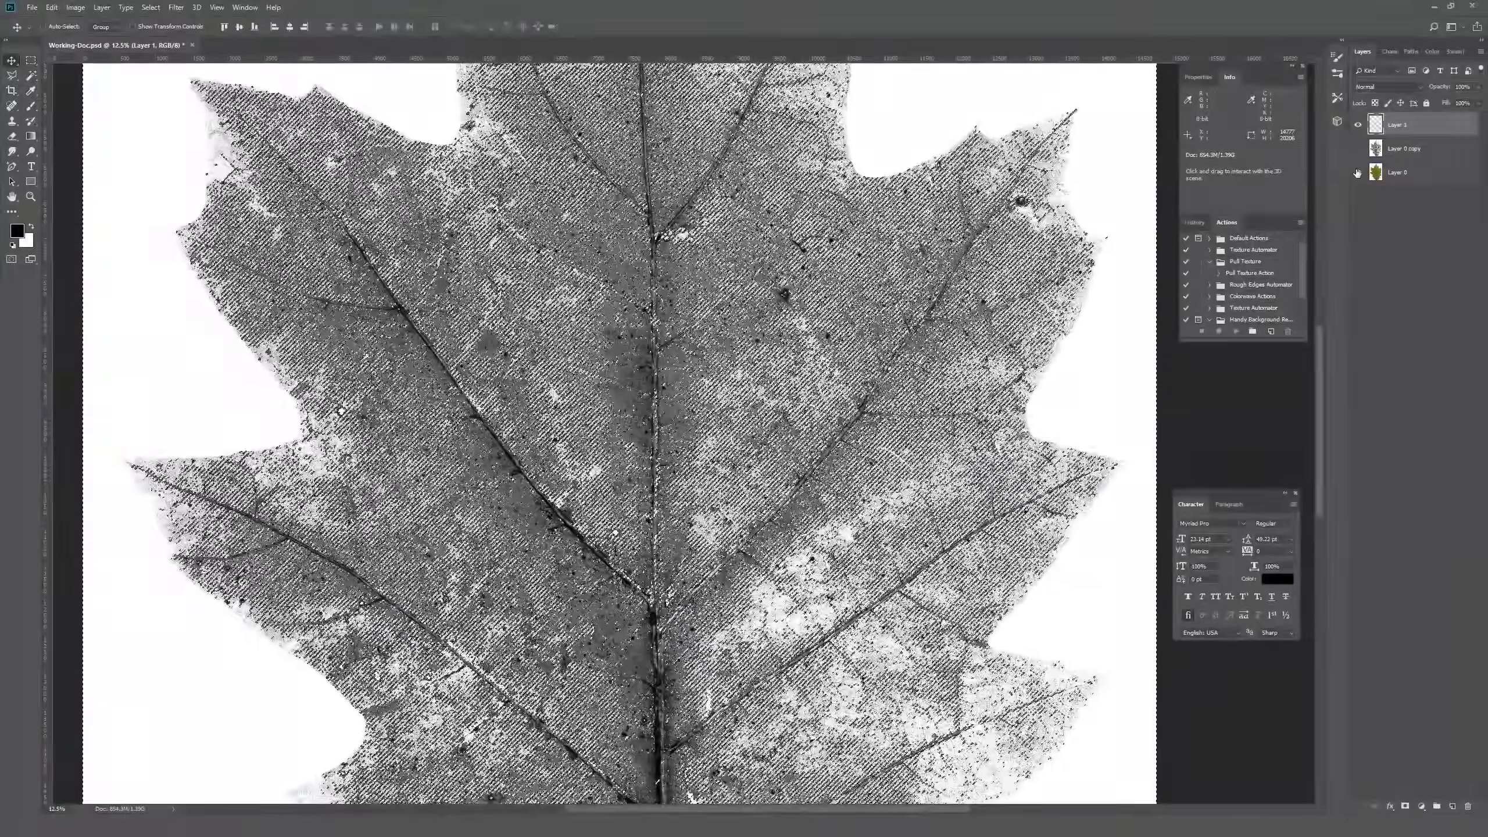
{"action": "left_click_drag", "start_coordinate": [1357, 148], "coordinate": [1358, 172]}
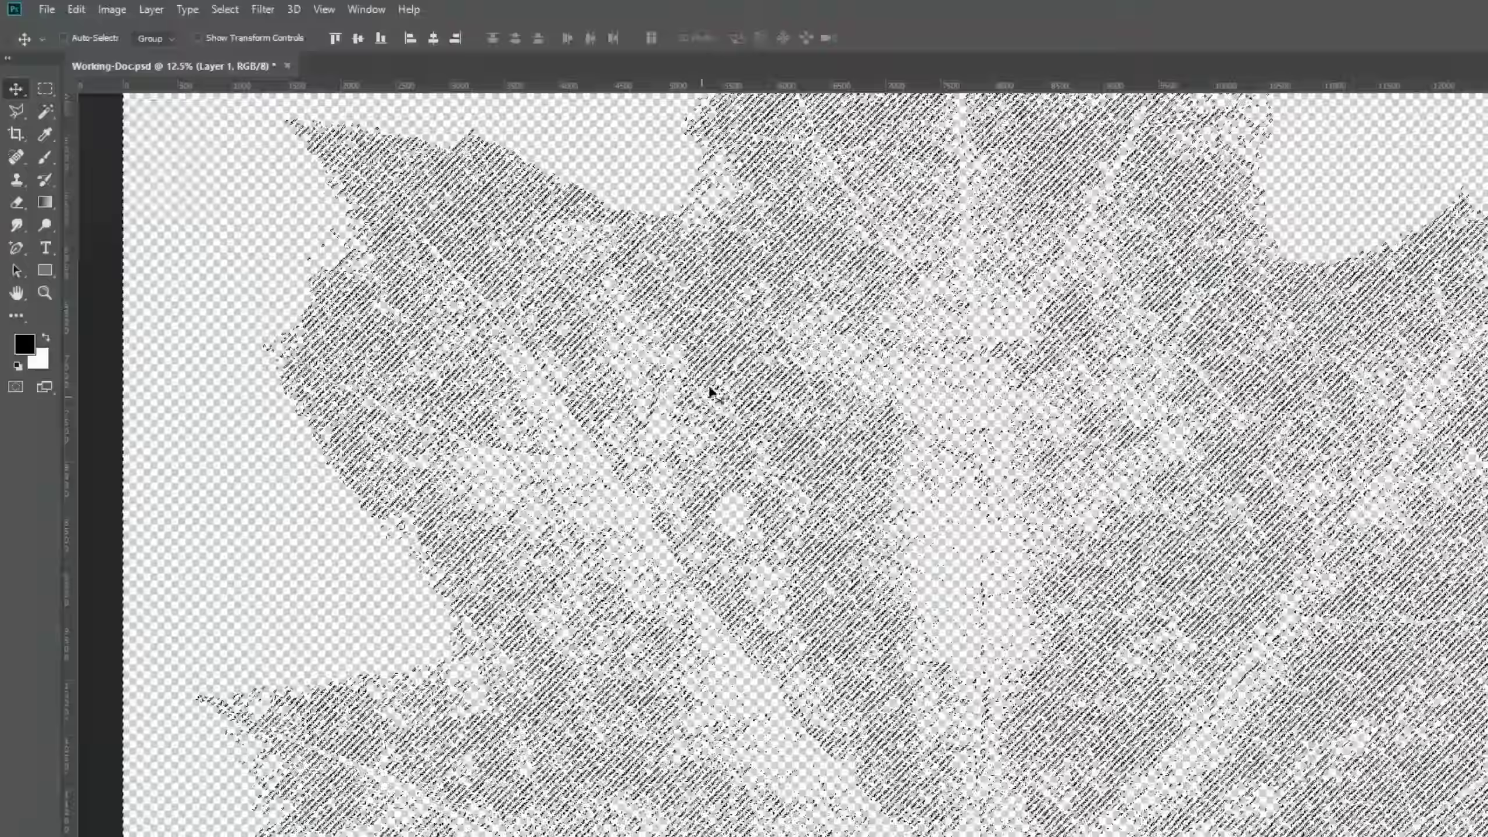
Invert the luminosity selection with the Rectangular Marquee tool so it covers the dark parts of the leaf
{"action": "key", "text": "m"}
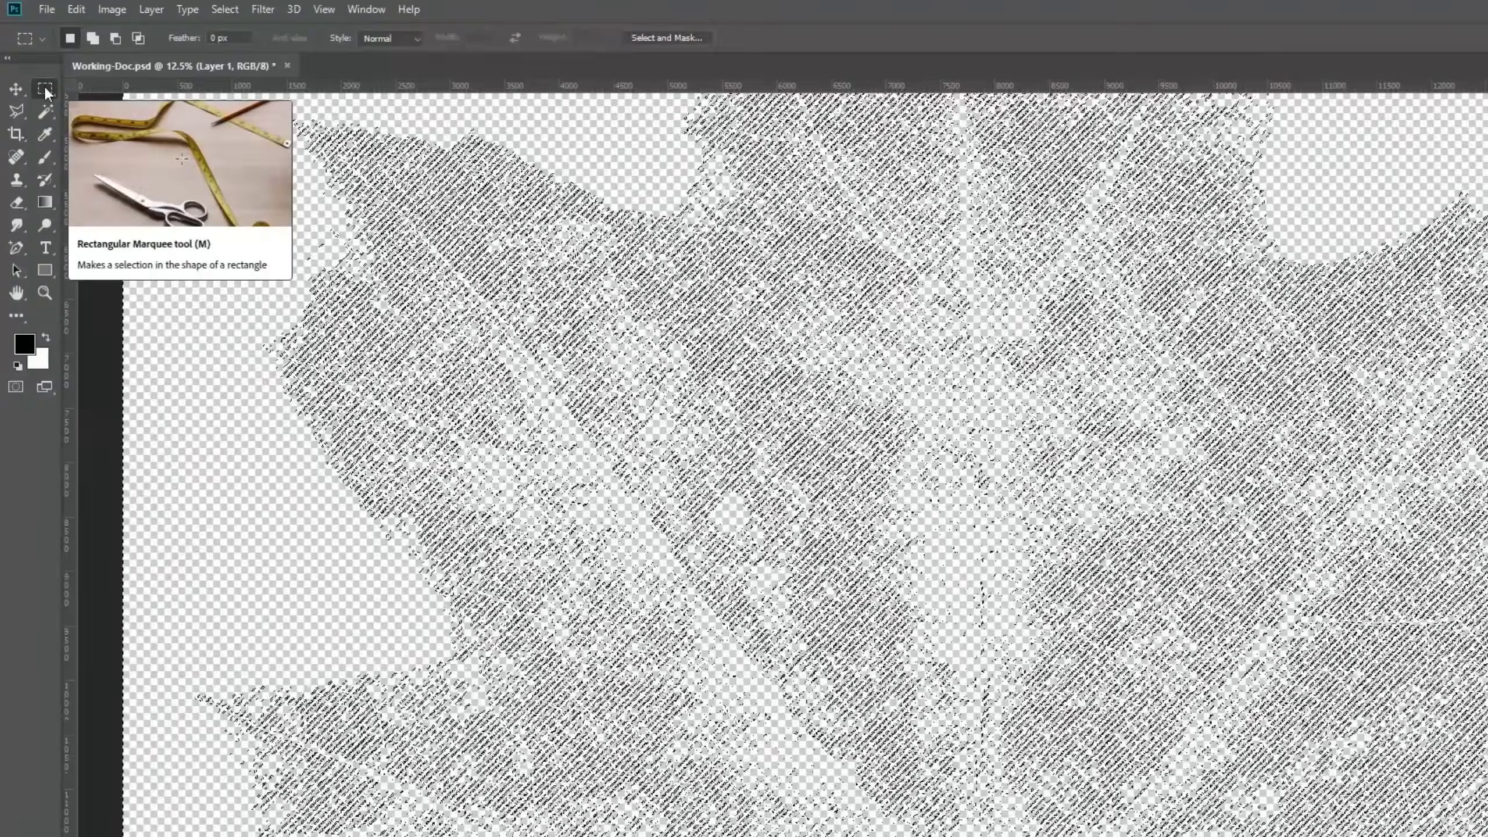
{"action": "right_click", "coordinate": [46, 89]}
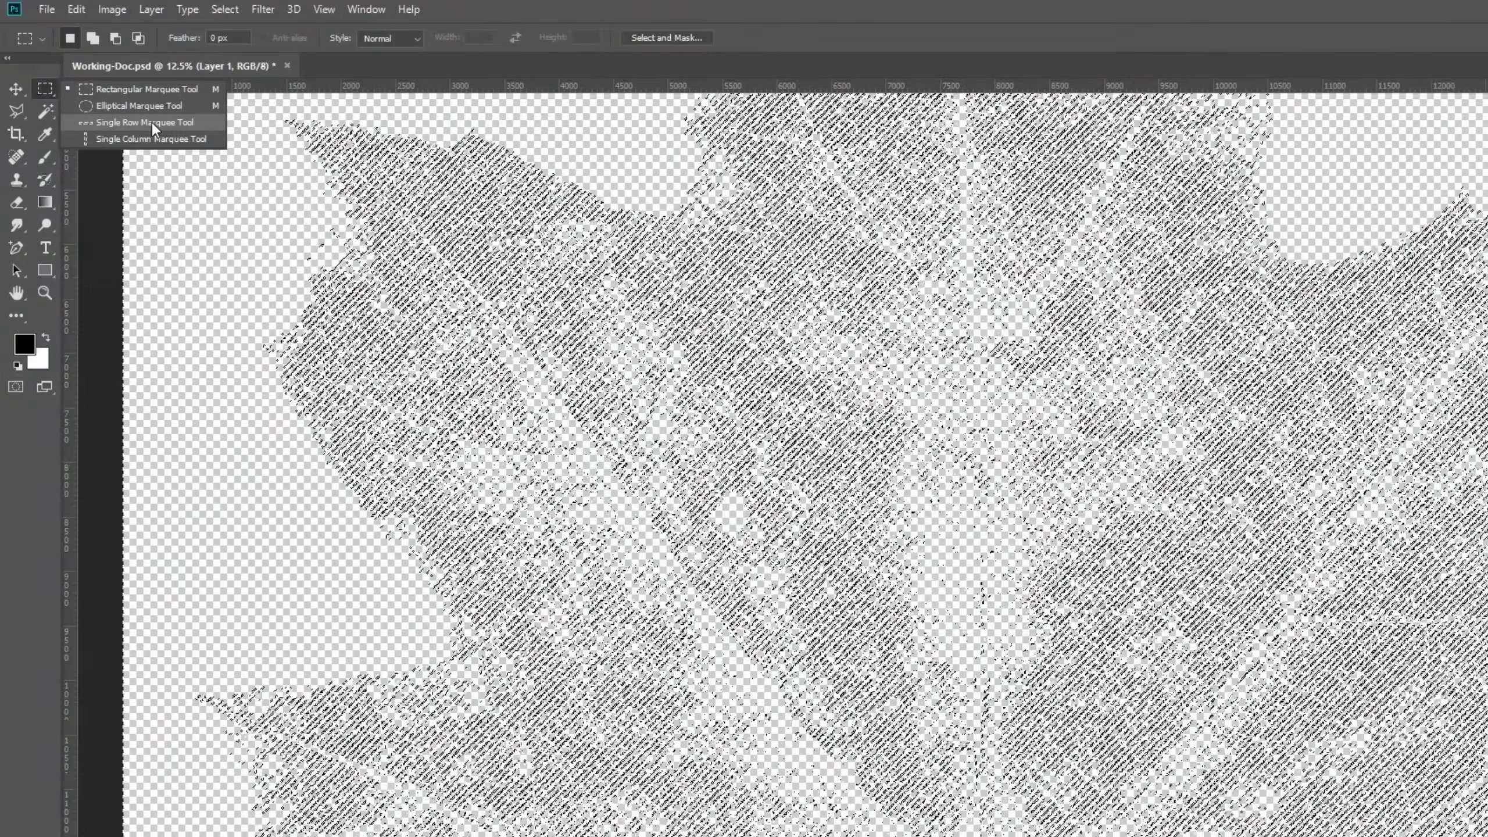
{"action": "left_click", "coordinate": [154, 92]}
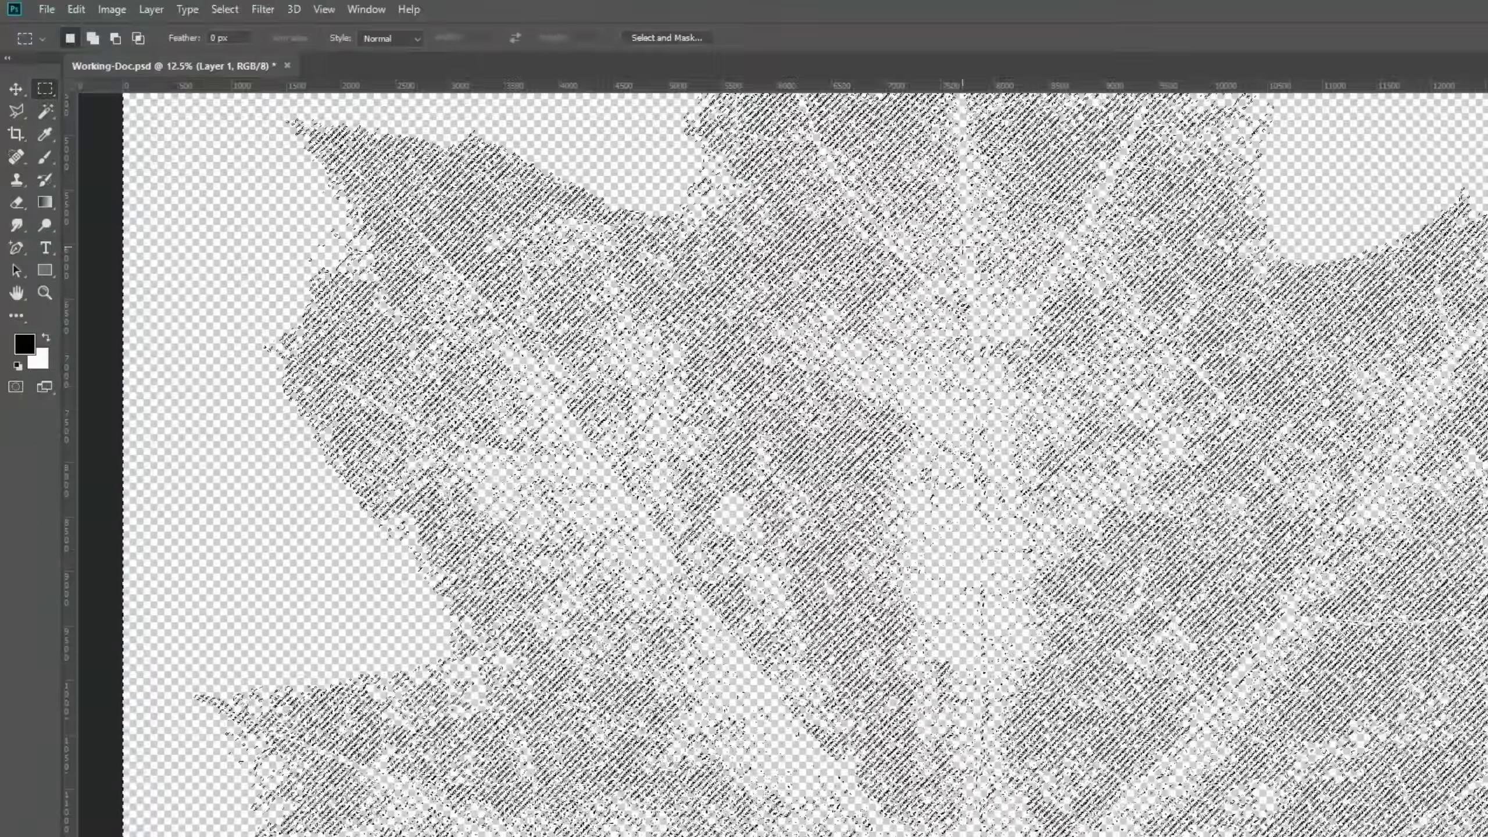
{"action": "right_click", "coordinate": [965, 254]}
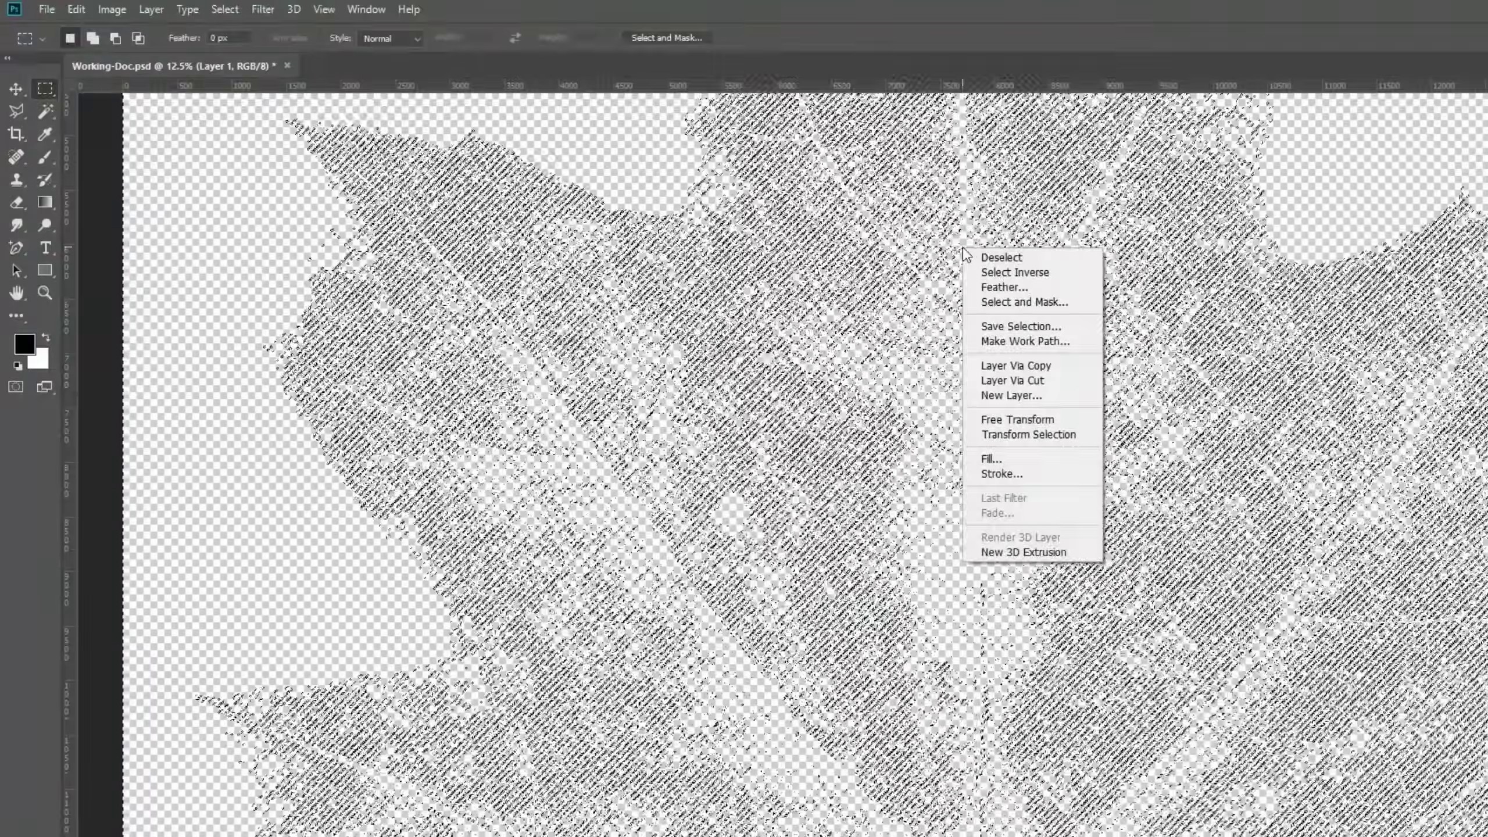
{"action": "left_click", "coordinate": [1015, 272]}
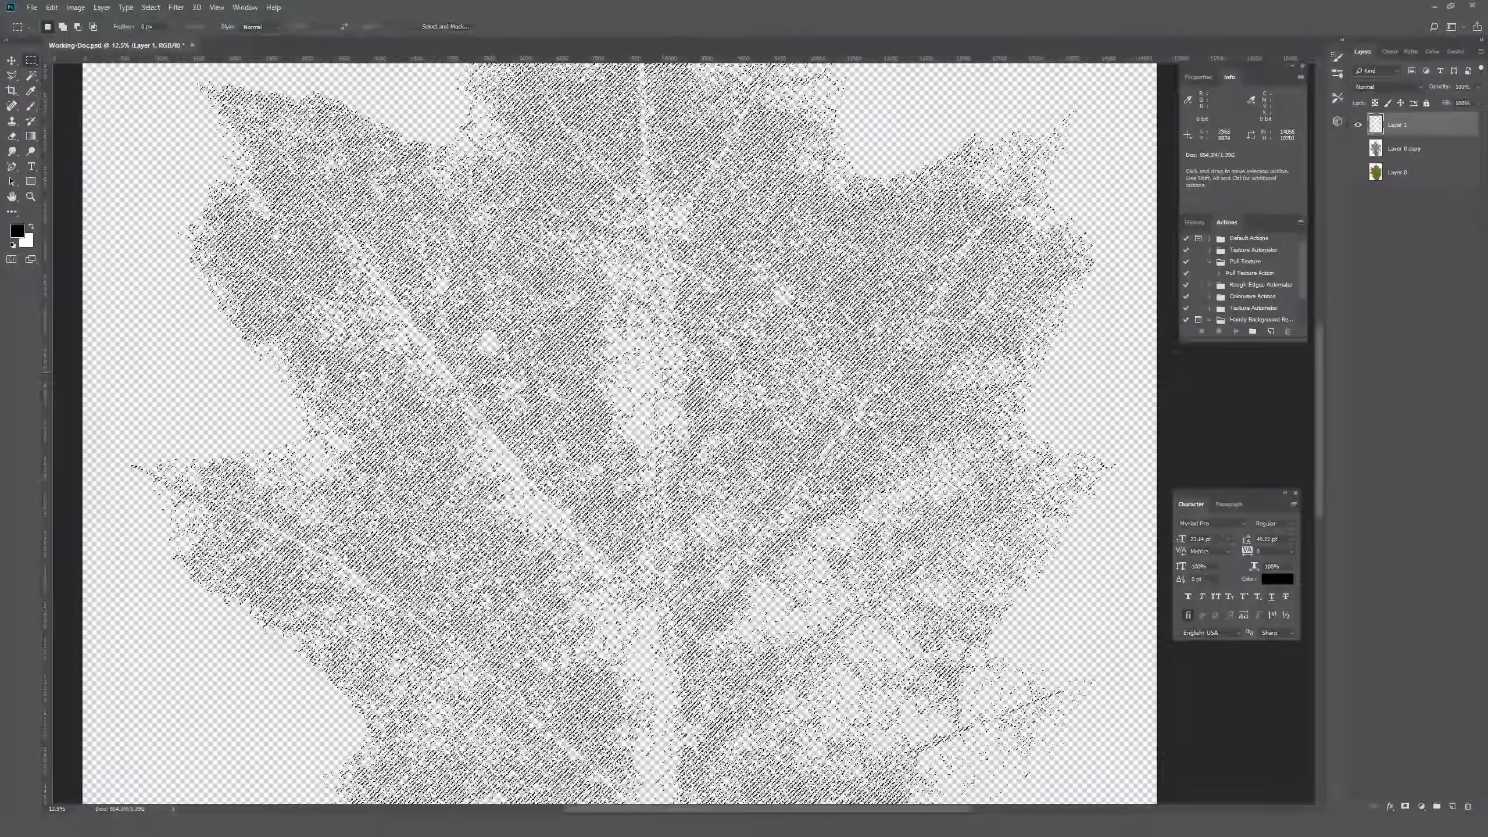
{"action": "right_click", "coordinate": [664, 375]}
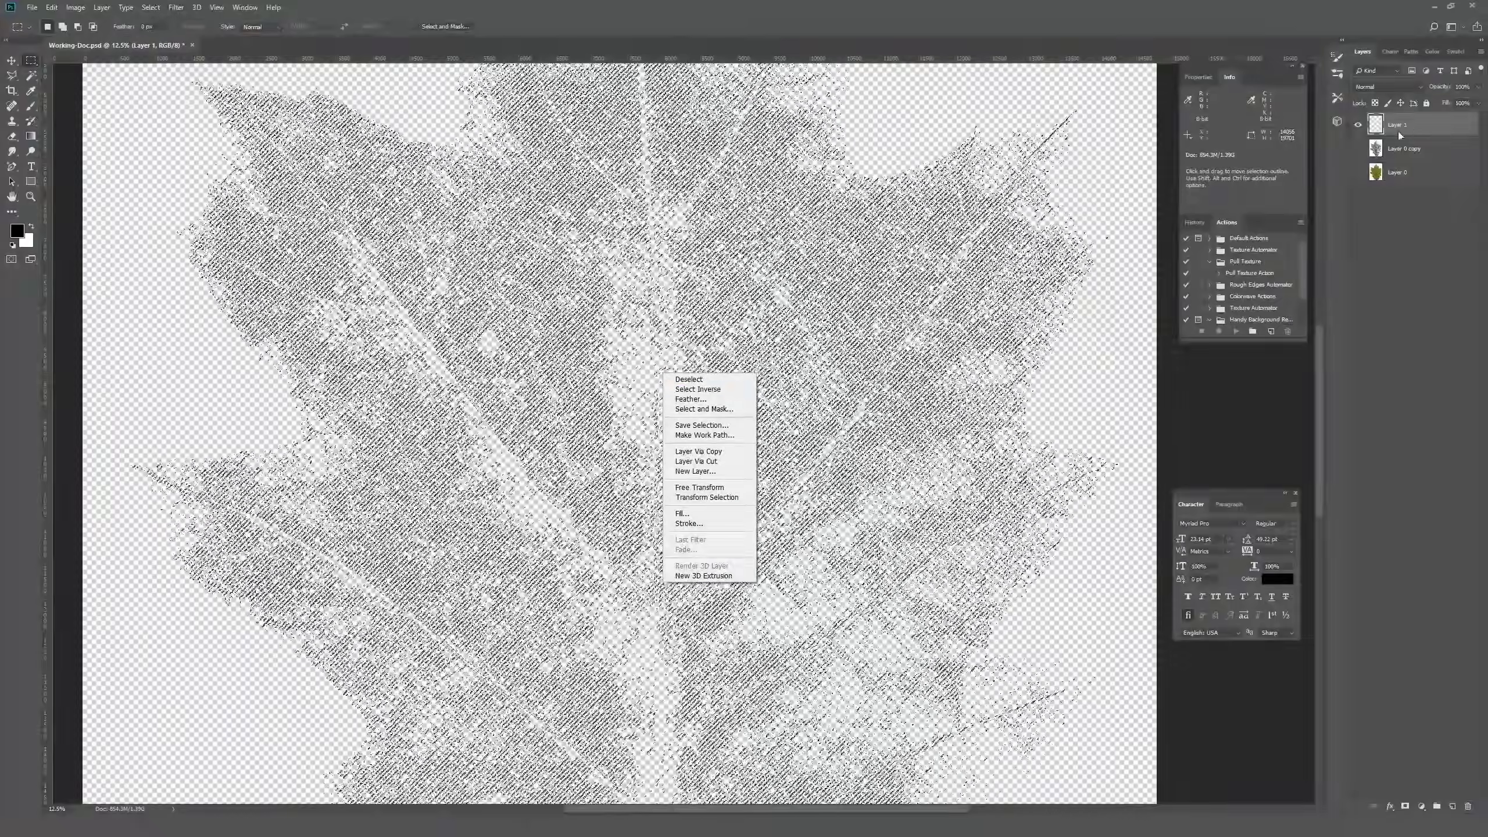
{"action": "key", "text": "Escape"}
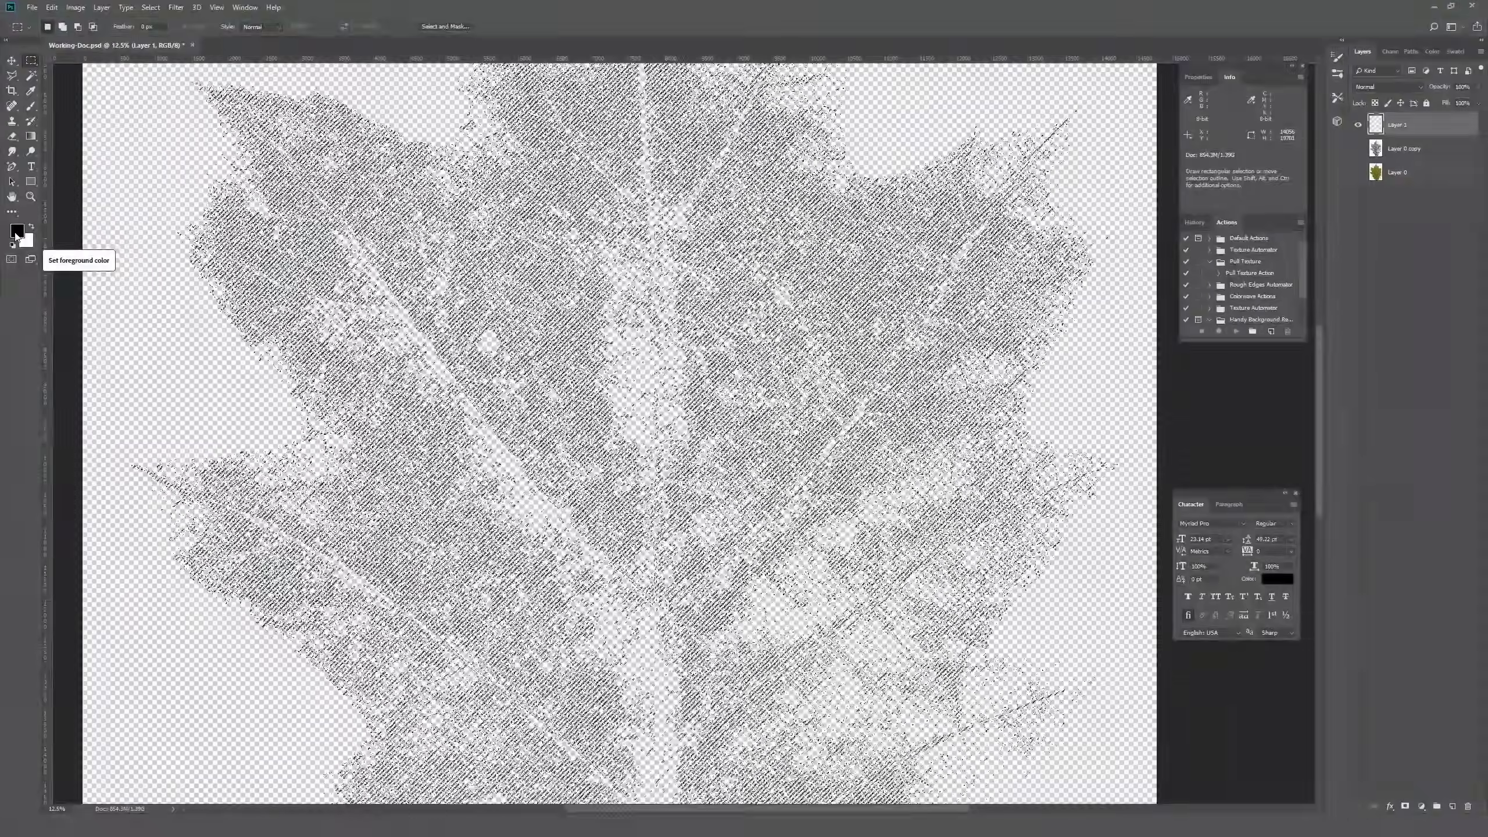
Fill the inverted selection on the new layer with the black foreground colour and deselect it
{"action": "left_click", "coordinate": [17, 232]}
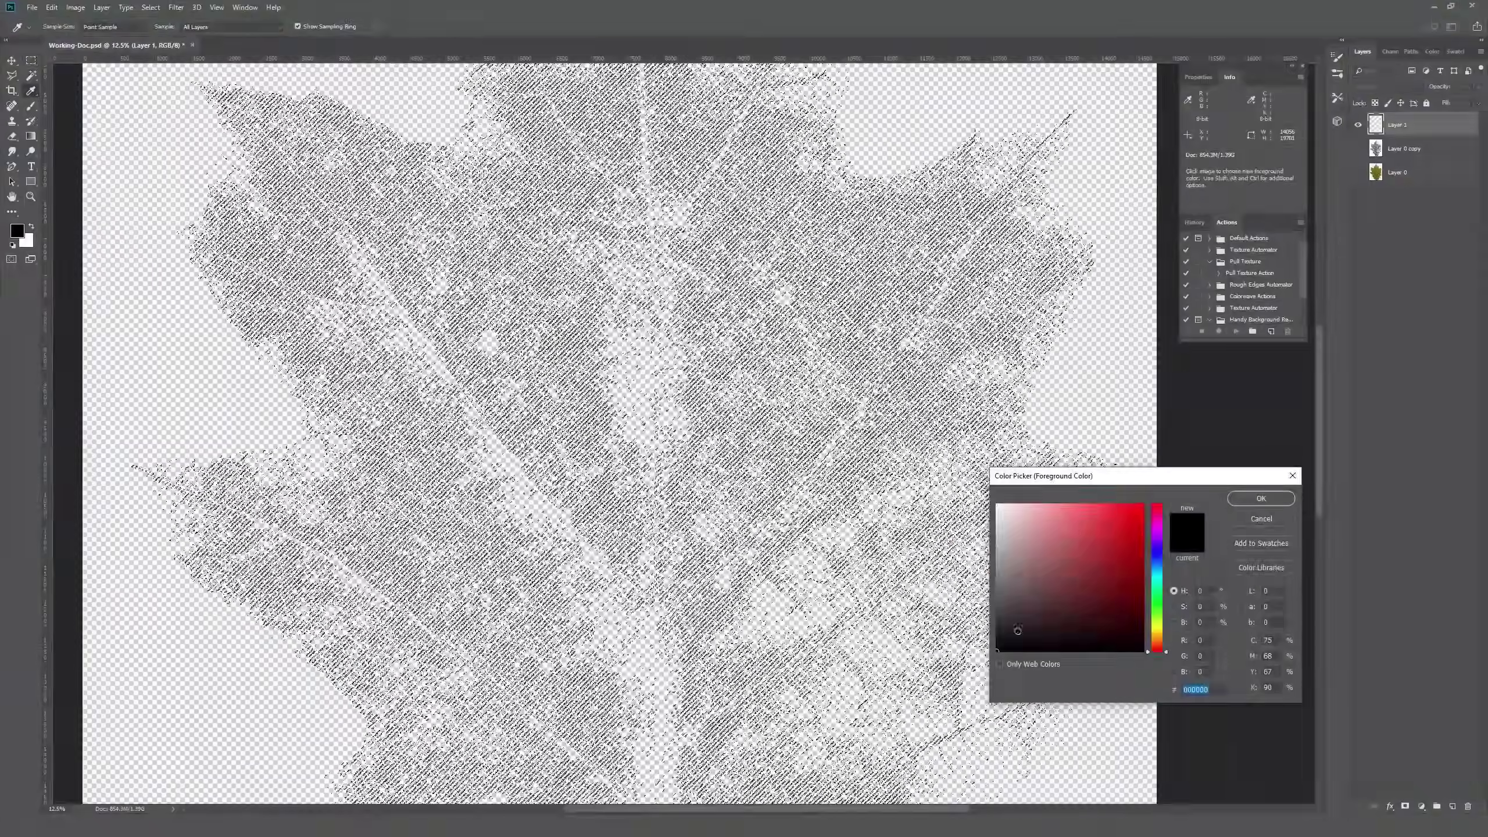
{"action": "key", "text": "Return"}
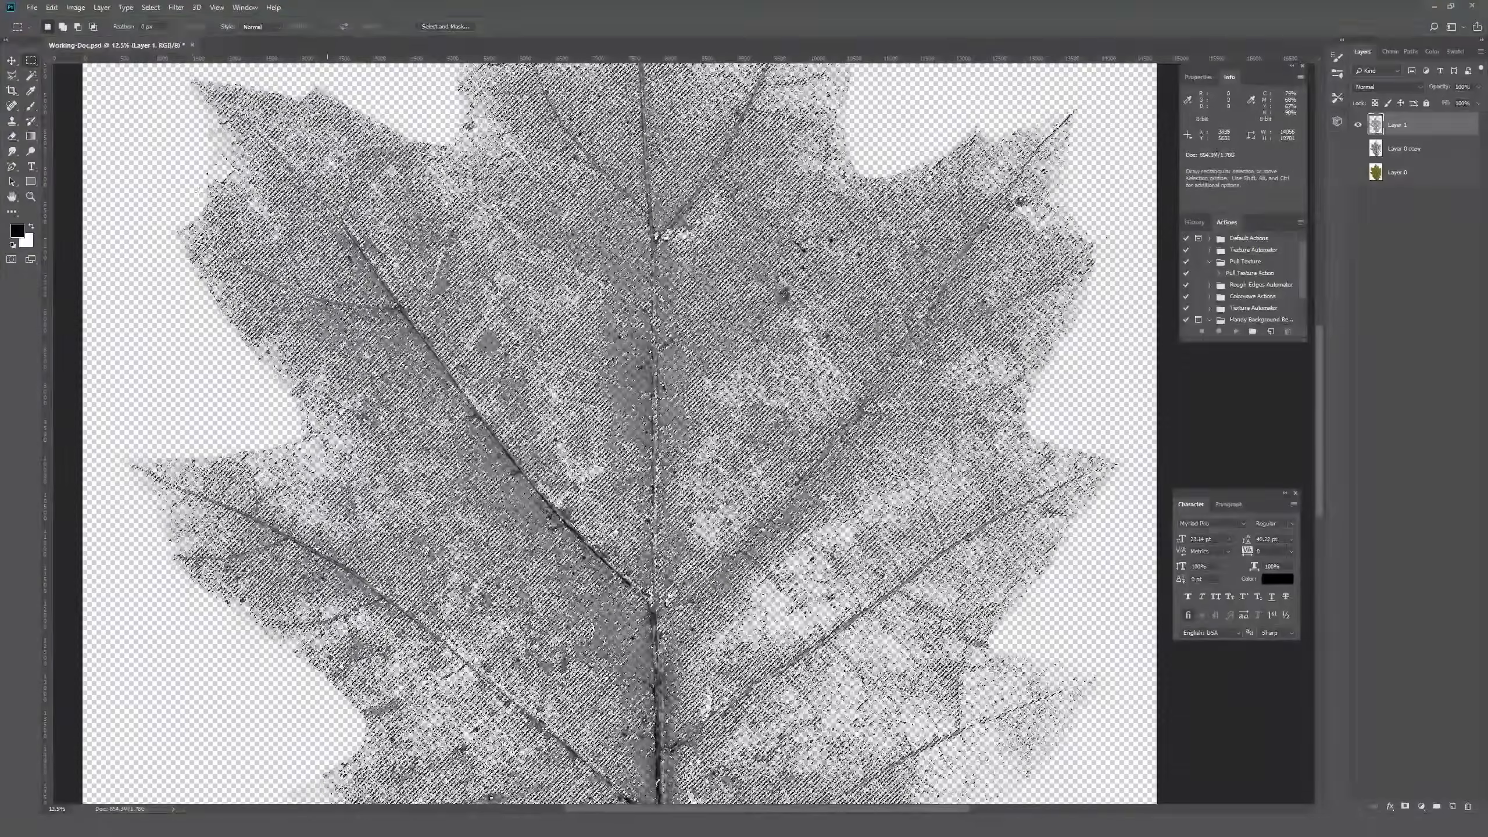
{"action": "key", "text": "ctrl+d"}
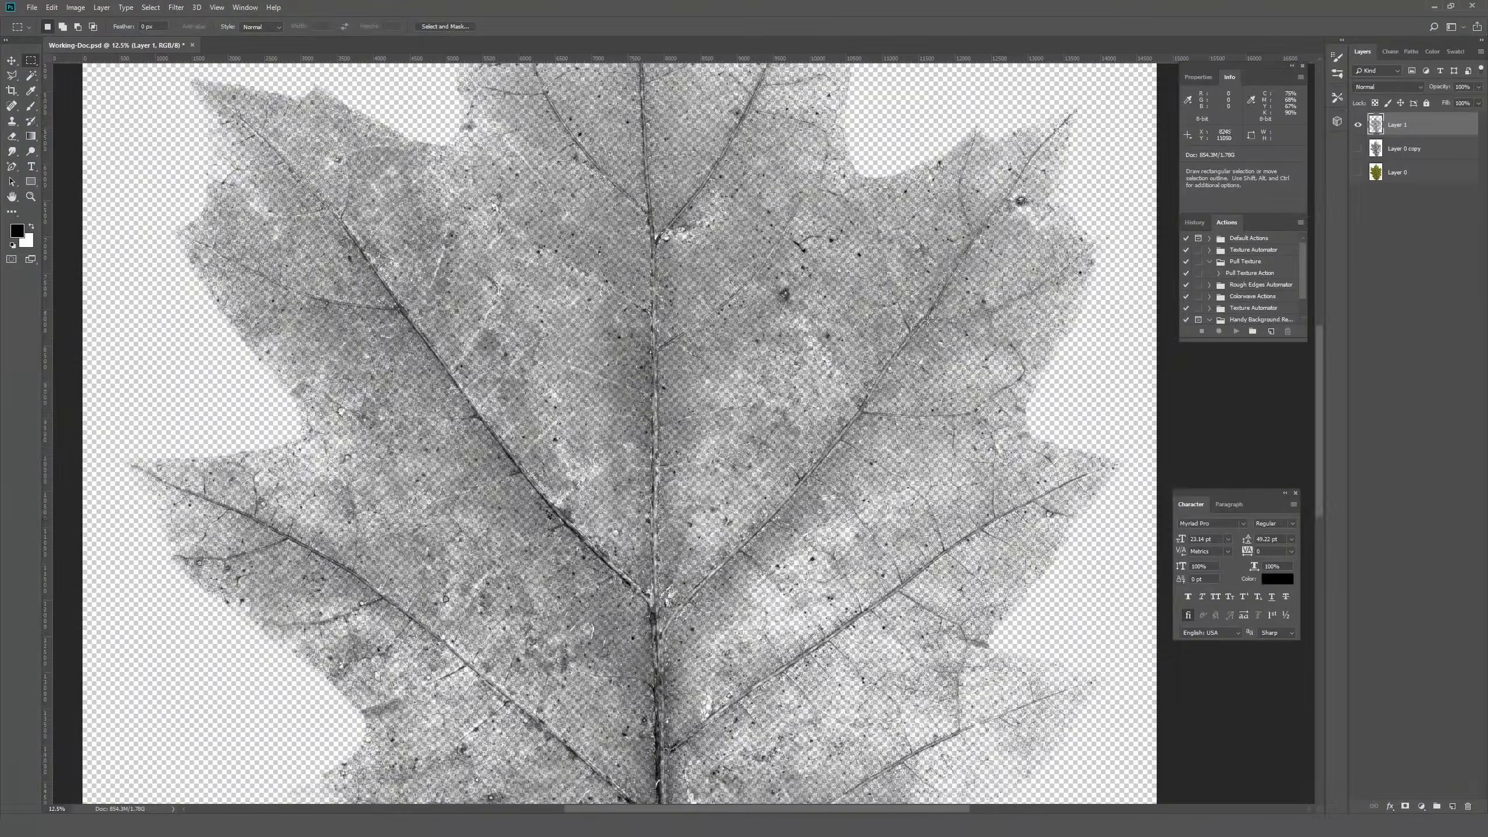
Compare the extracted transparent texture on Layer 1 with the black-and-white leaf copy by switching their visibility
{"action": "left_click", "coordinate": [1356, 125]}
{"action": "left_click", "coordinate": [1358, 148]}
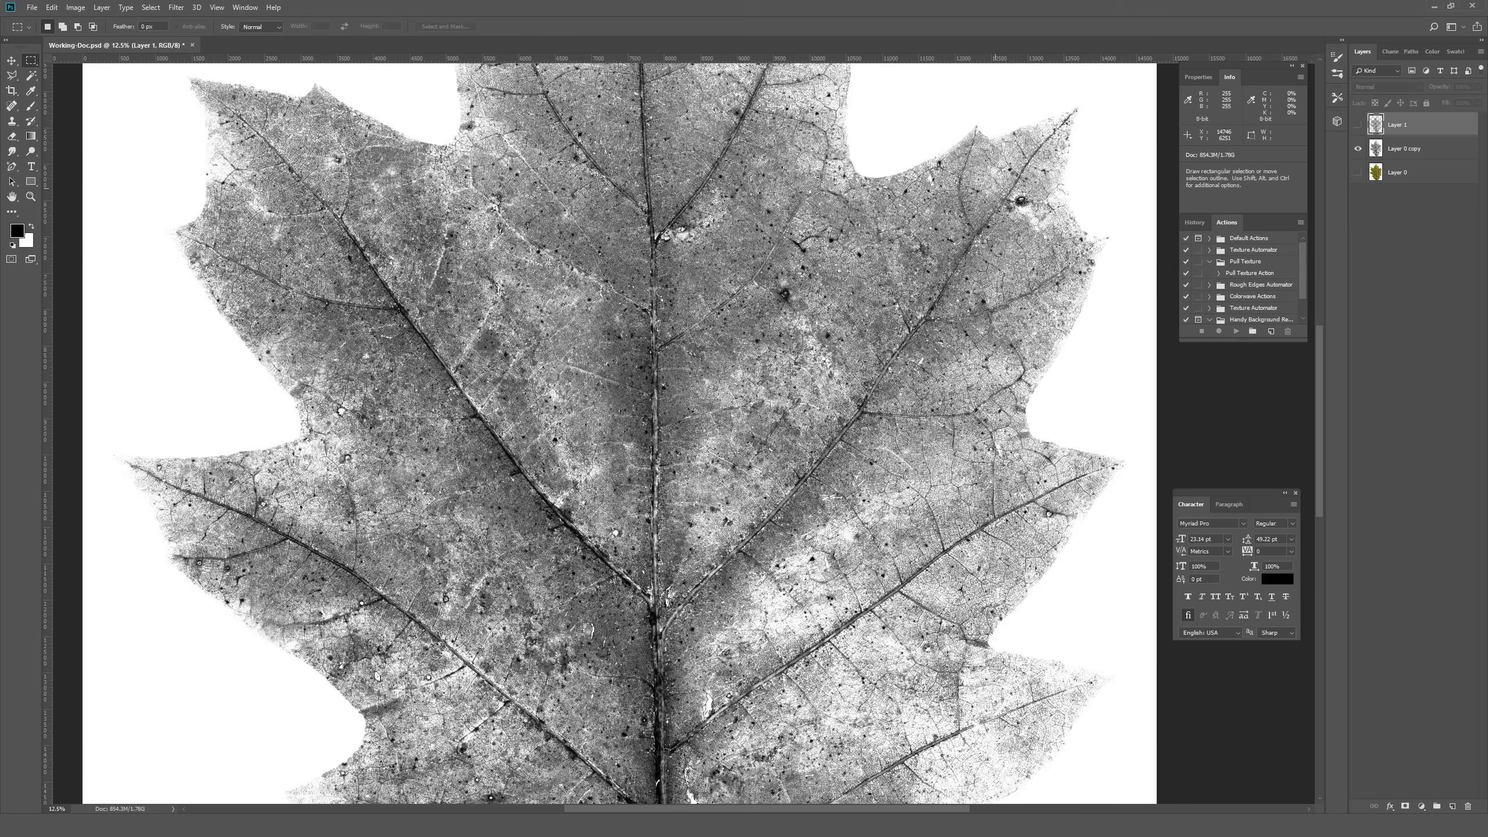
{"action": "left_click", "coordinate": [1358, 148]}
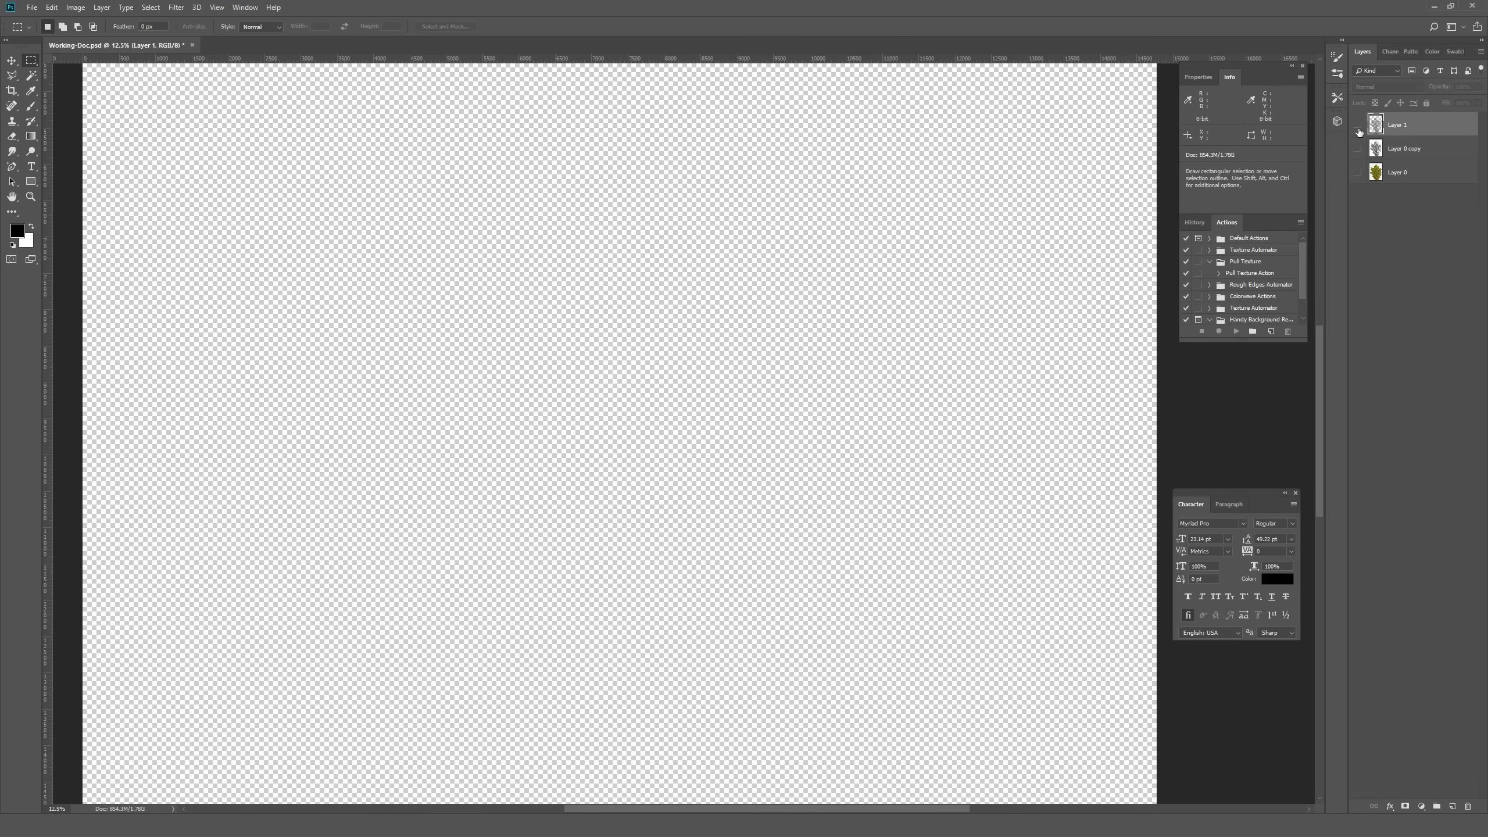
{"action": "left_click", "coordinate": [1356, 125]}
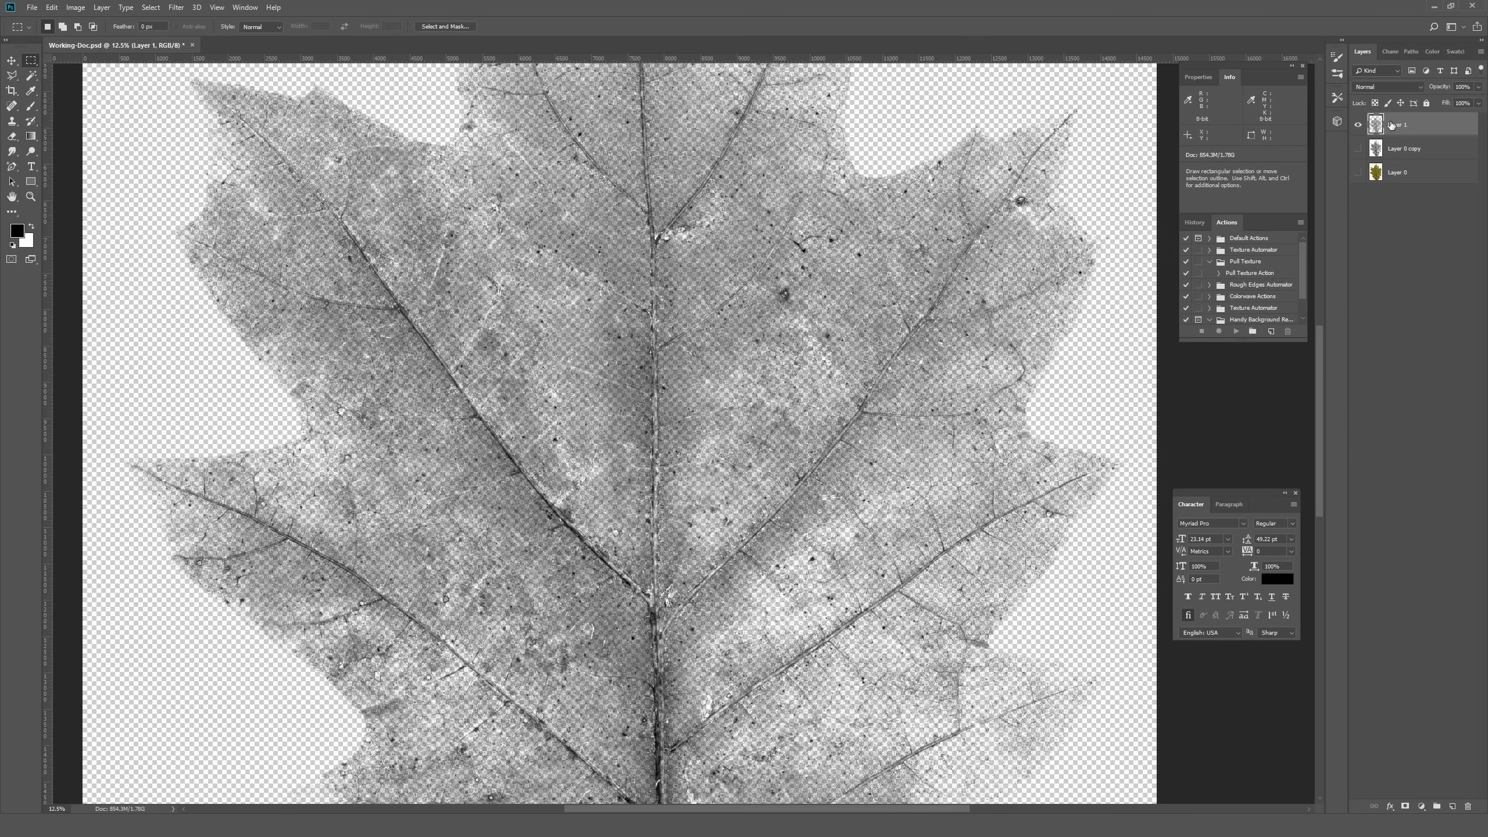
Load the contents of Layer 1 as a selection and deselect it again
{"action": "key", "text": "ctrl"}
{"action": "left_click", "coordinate": [1376, 126], "text": "ctrl"}
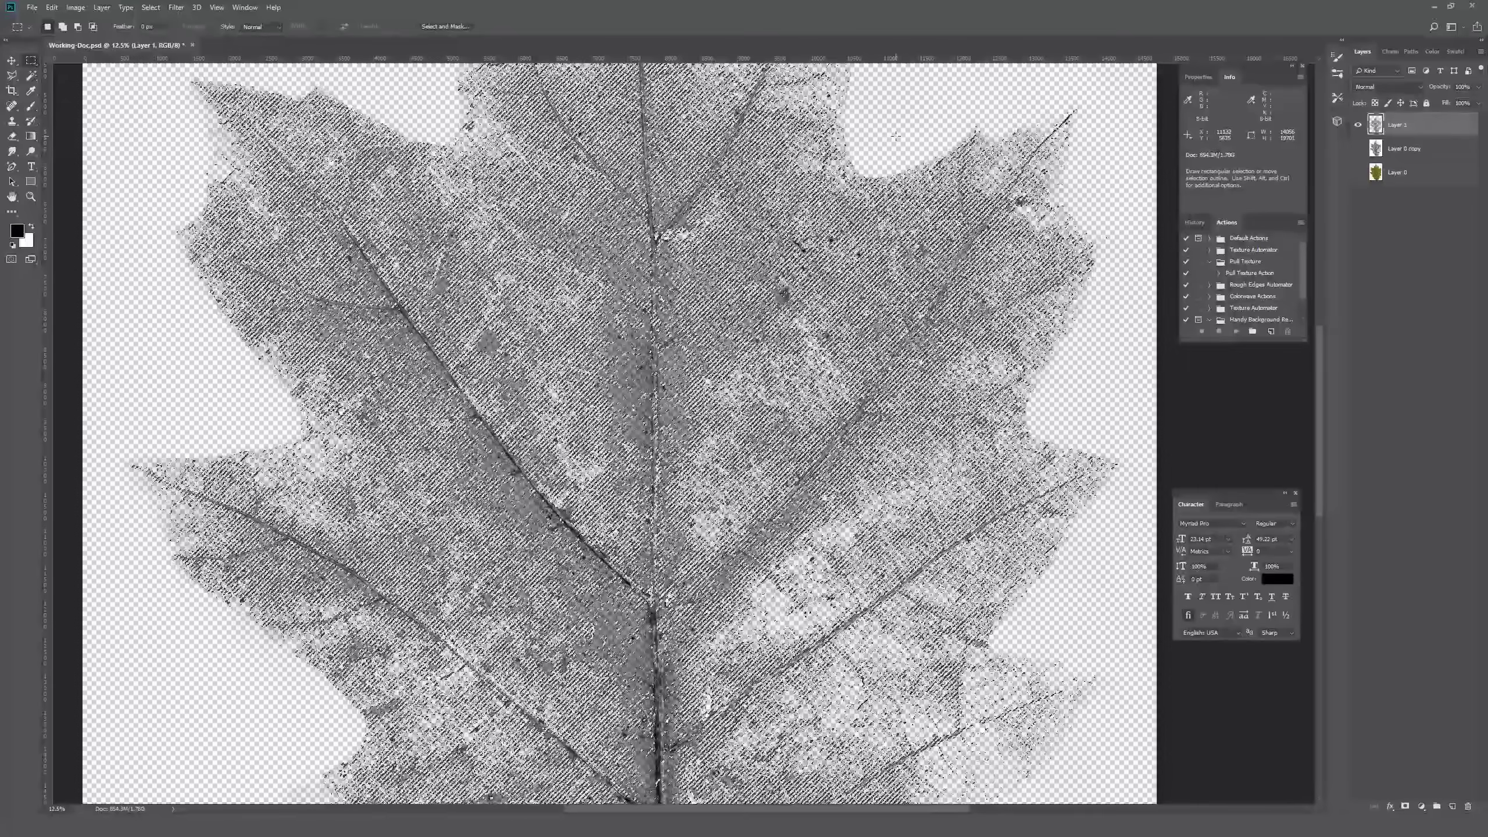
{"action": "key", "text": "ctrl+d"}
Add a new layer directly beneath the extracted leaf texture and fill it with white as a background
{"action": "left_click", "coordinate": [1405, 148]}
{"action": "left_click", "coordinate": [1454, 806]}
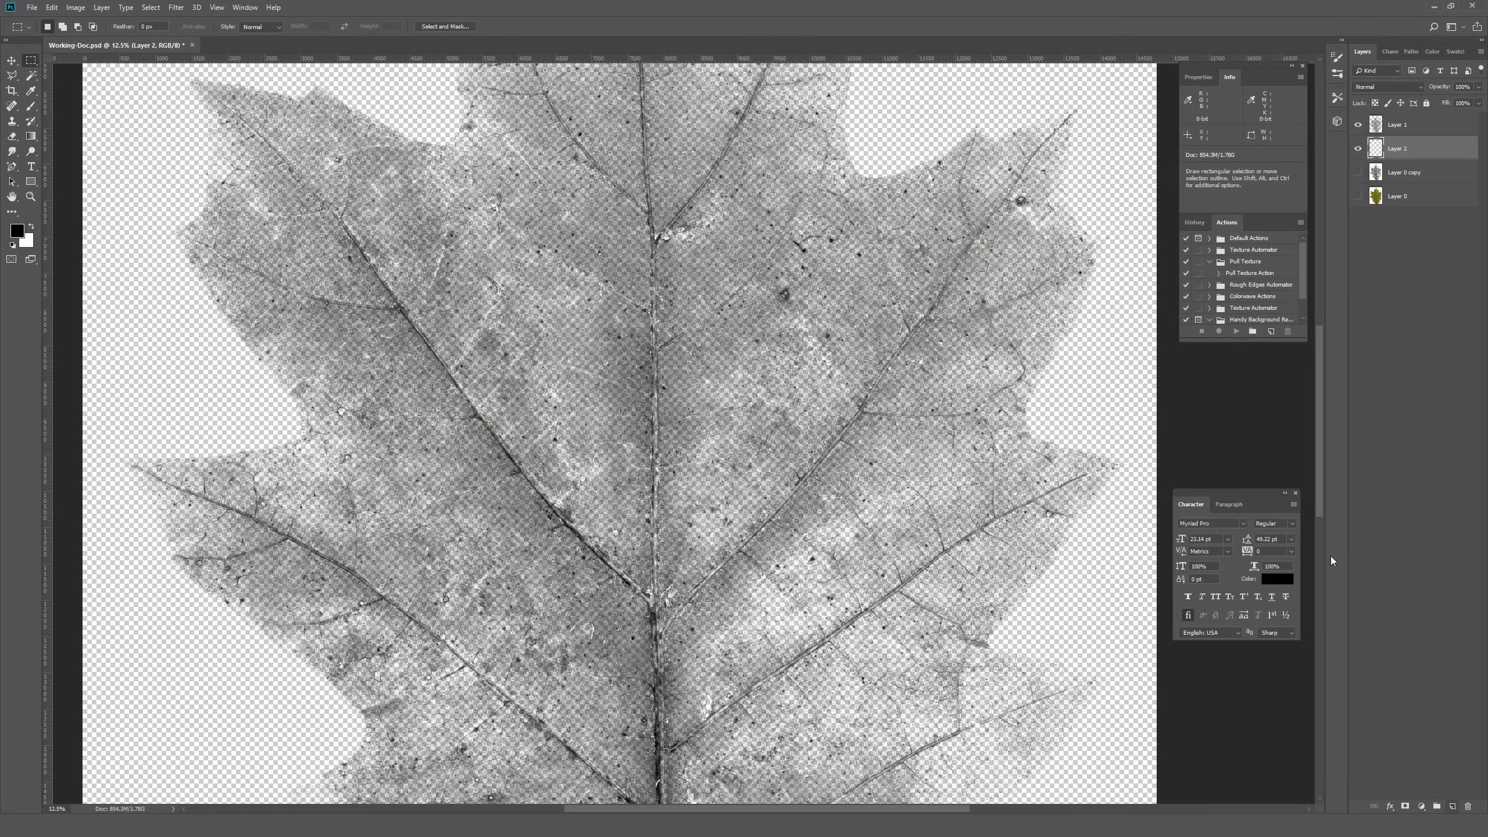
{"action": "key", "text": "x"}
{"action": "key", "text": "alt+BackSpace"}
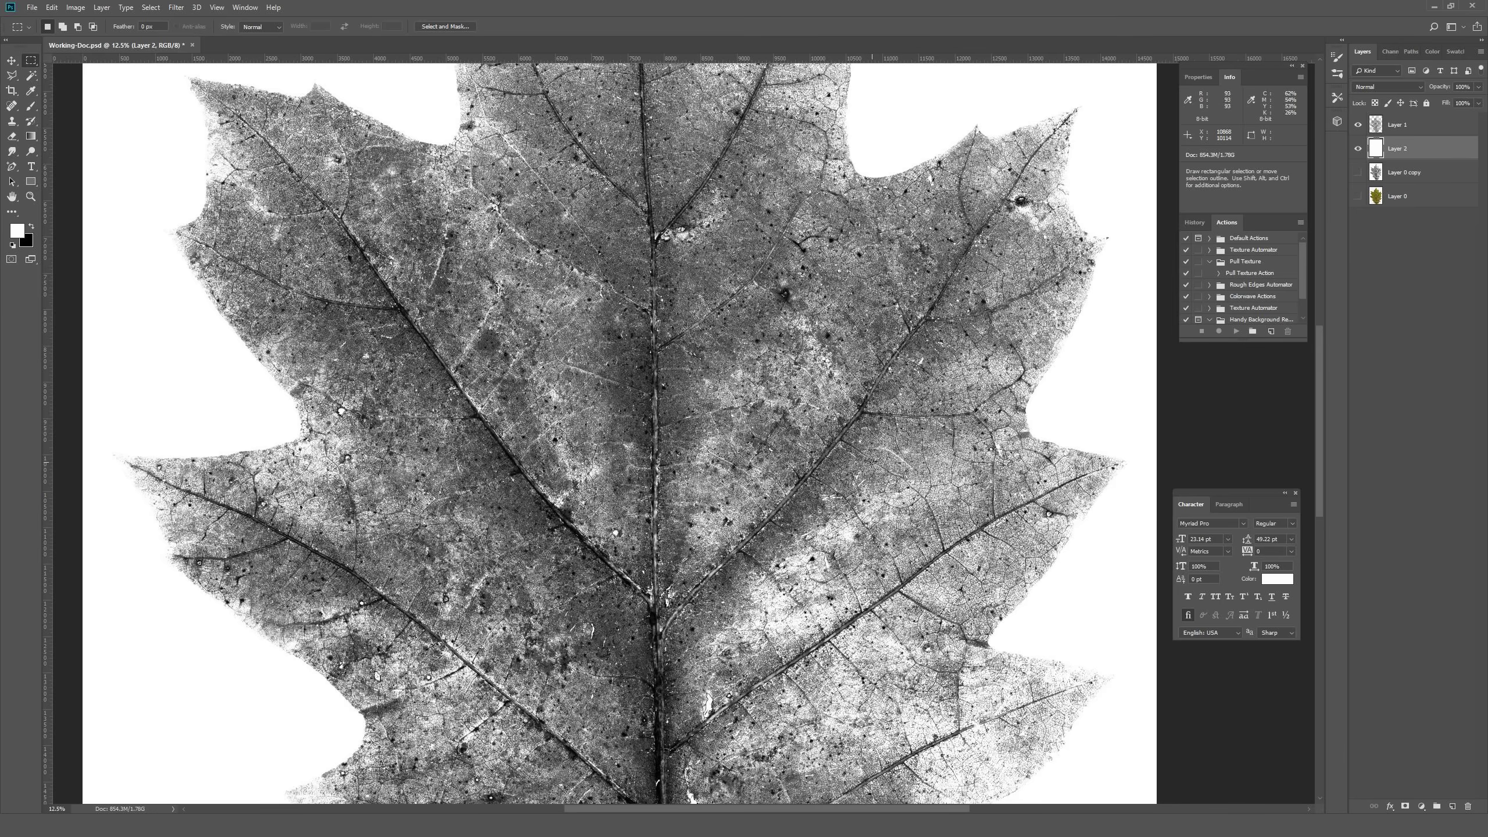
{"action": "key", "text": "ctrl+minus"}
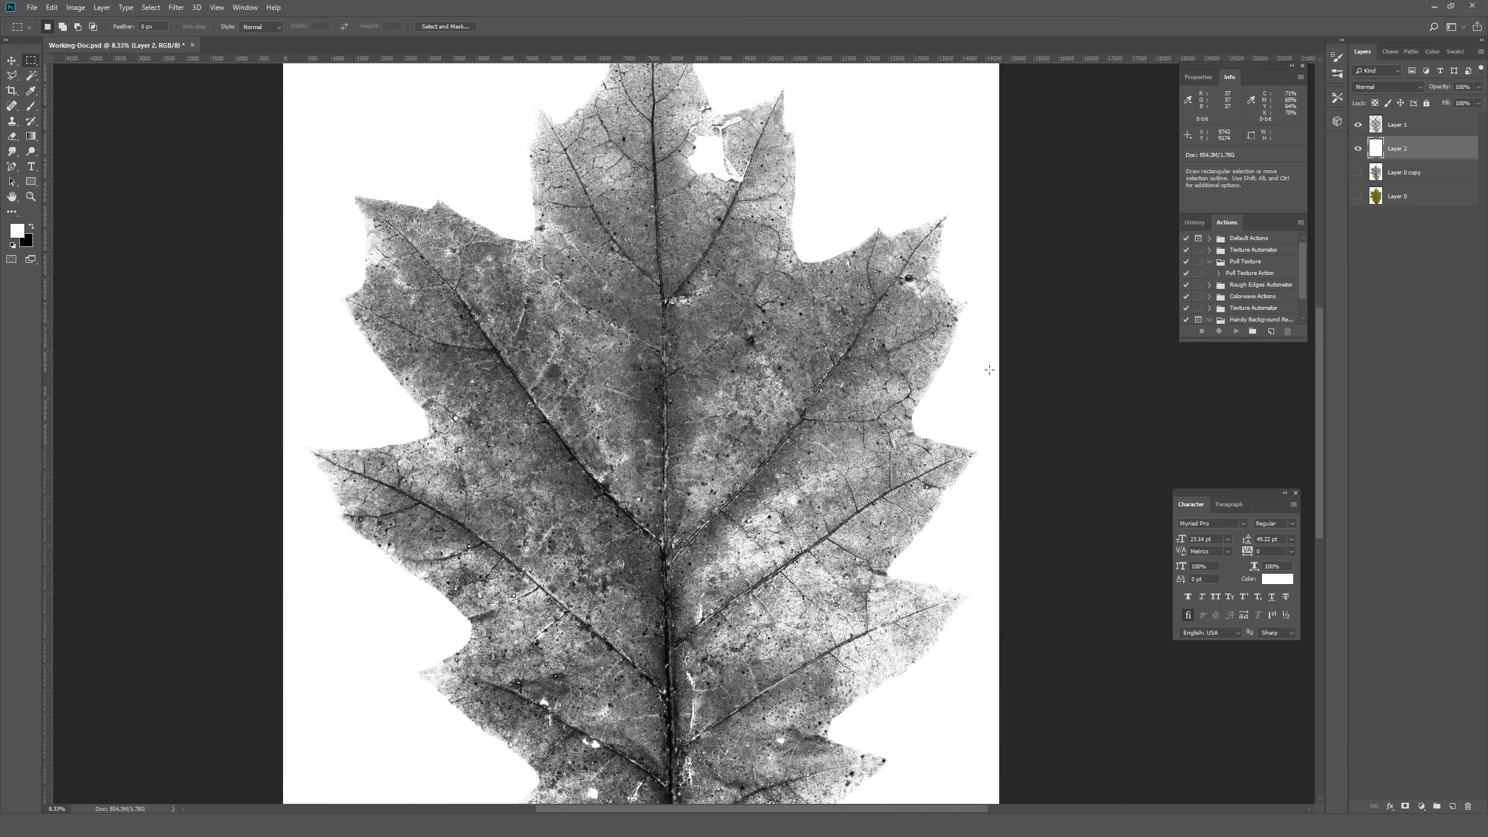
Hide the extracted texture layer and add the text LEAF on the upper part of the white background
{"action": "left_click", "coordinate": [1357, 124]}
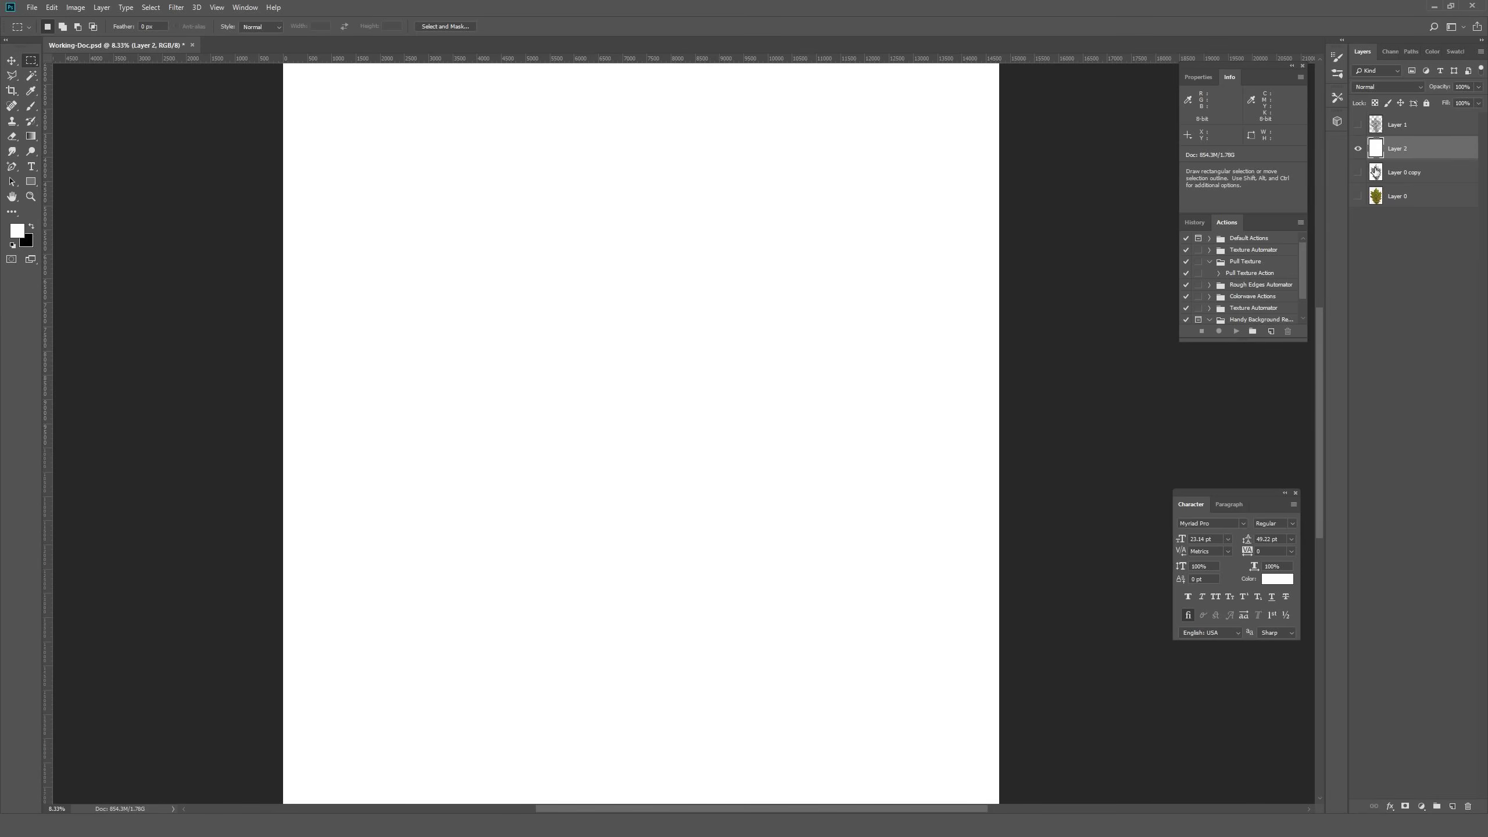
{"action": "key", "text": "t"}
{"action": "left_click", "coordinate": [483, 360]}
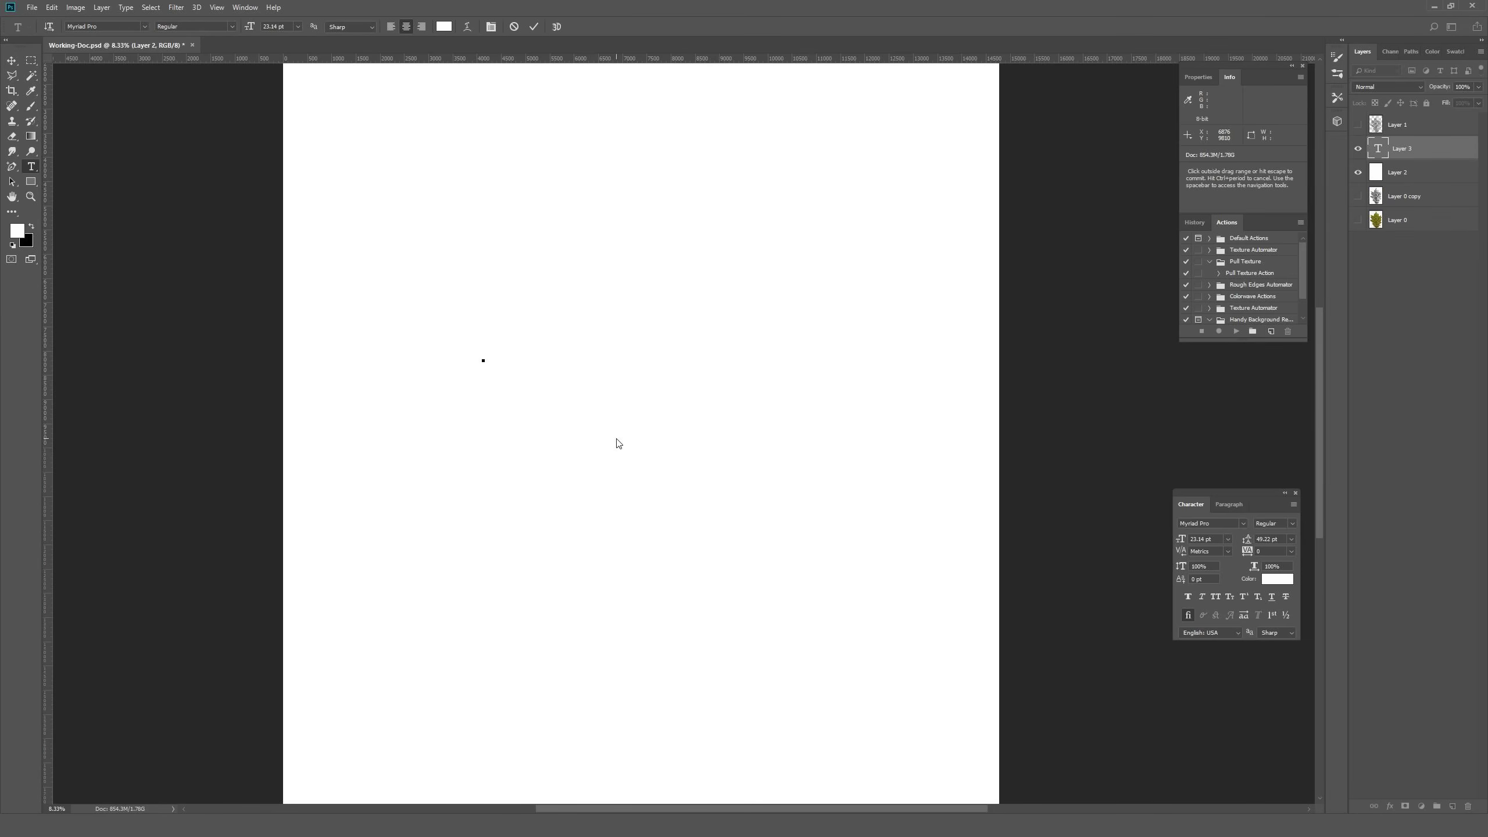
{"action": "type", "text": "LEAF"}
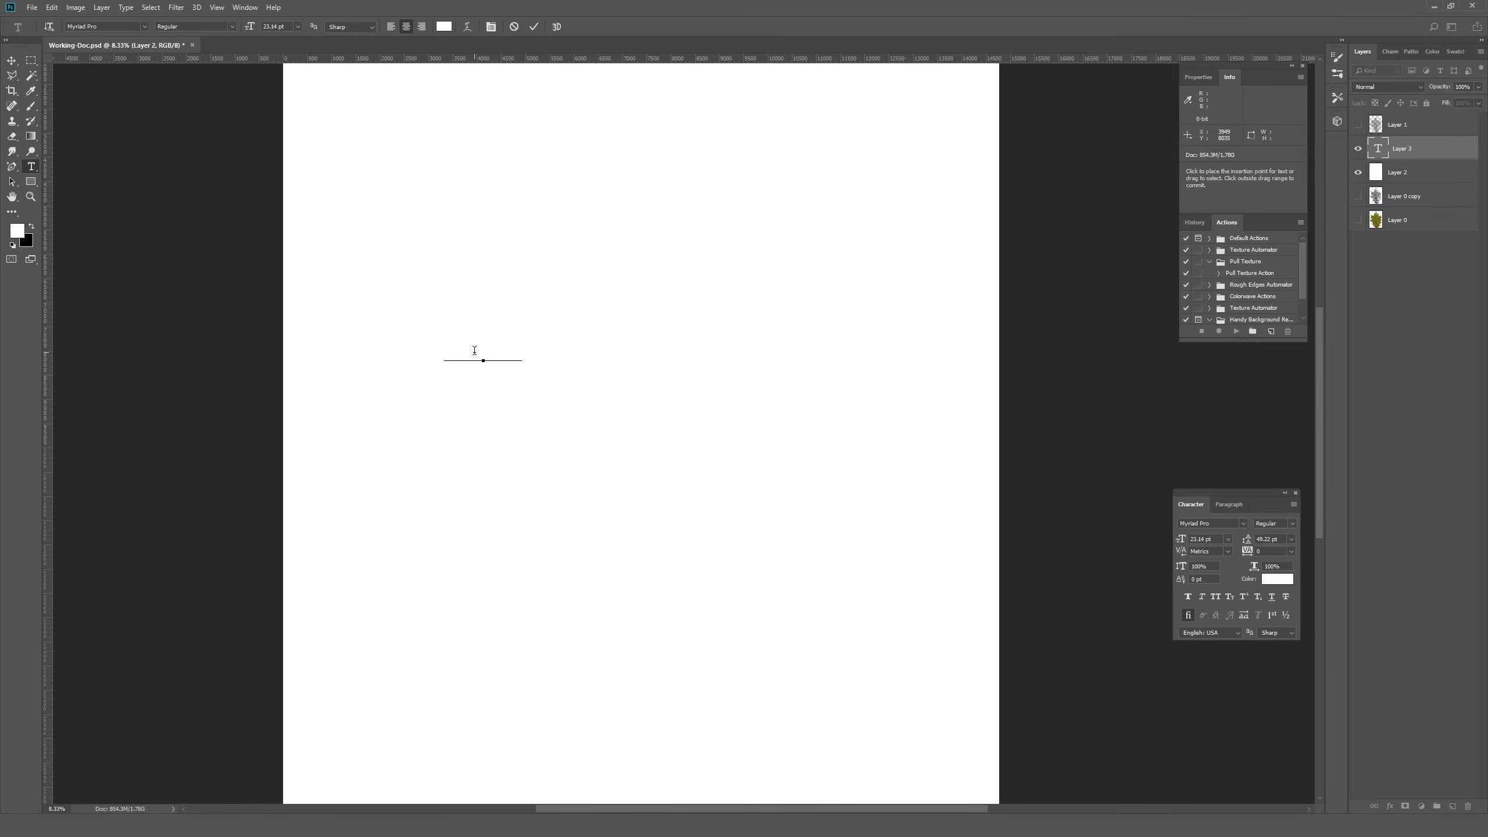
Select the whole word LEAF and set its colour to black
{"action": "double_click", "coordinate": [475, 350]}
{"action": "left_click", "coordinate": [17, 230]}
{"action": "left_click", "coordinate": [997, 650]}
{"action": "key", "text": "Return"}
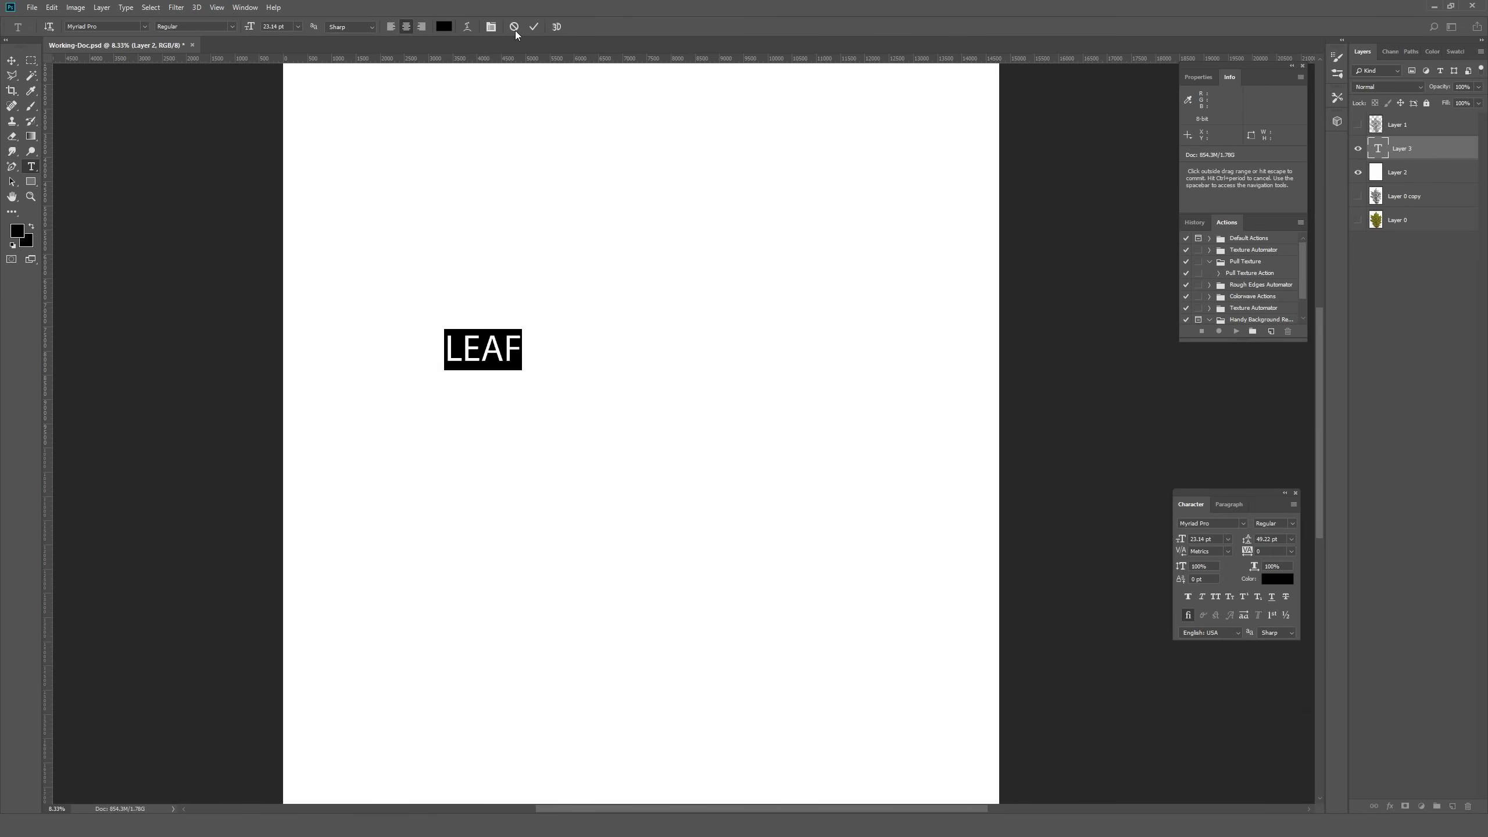
Enlarge the word LEAF to a font size of 200 pt and move it fully onto the white background
{"action": "left_click", "coordinate": [534, 26]}
{"action": "double_click", "coordinate": [475, 349]}
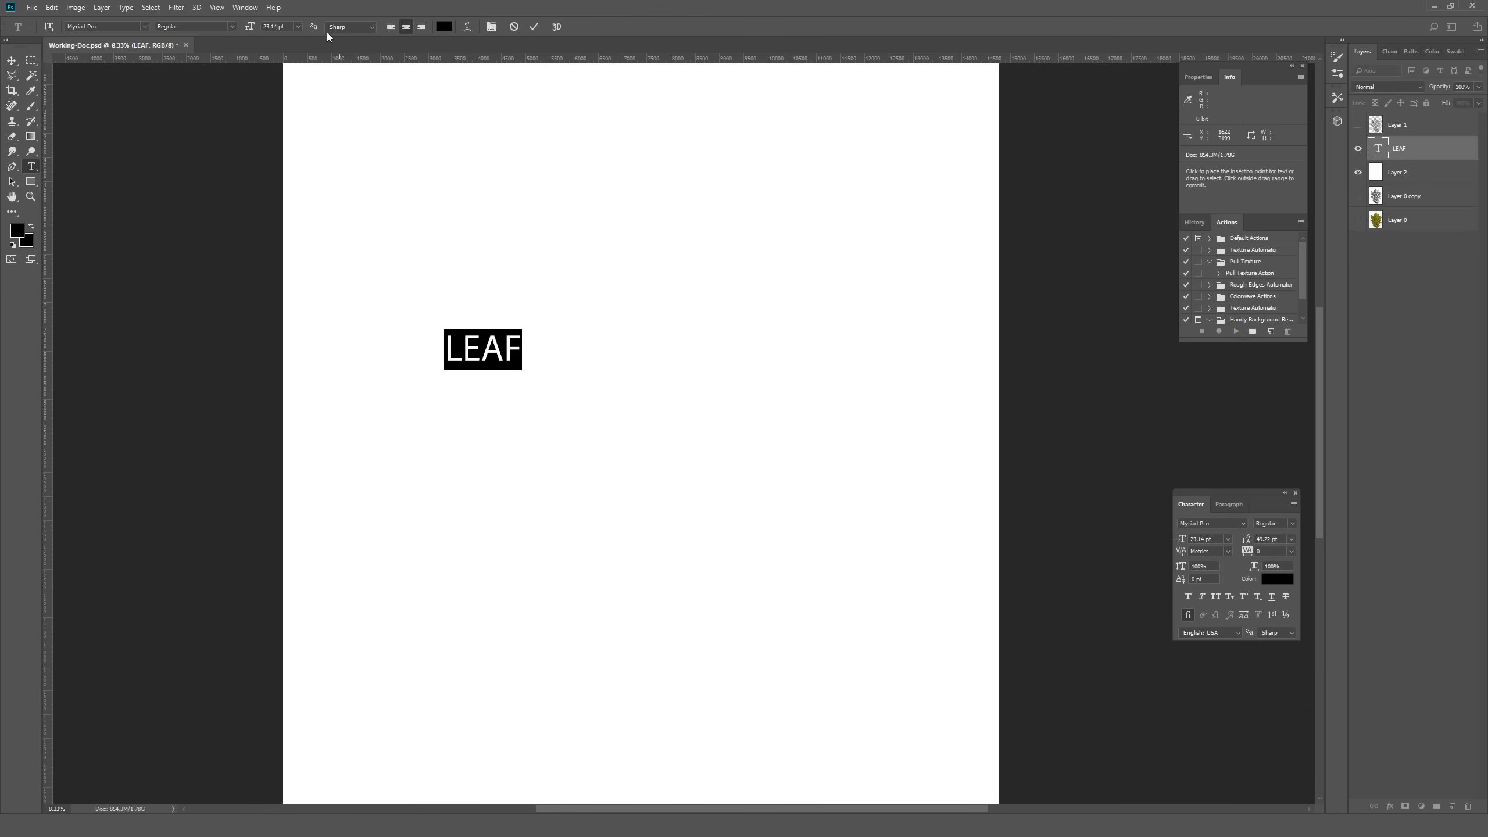
{"action": "left_click", "coordinate": [296, 26]}
{"action": "left_click", "coordinate": [287, 179]}
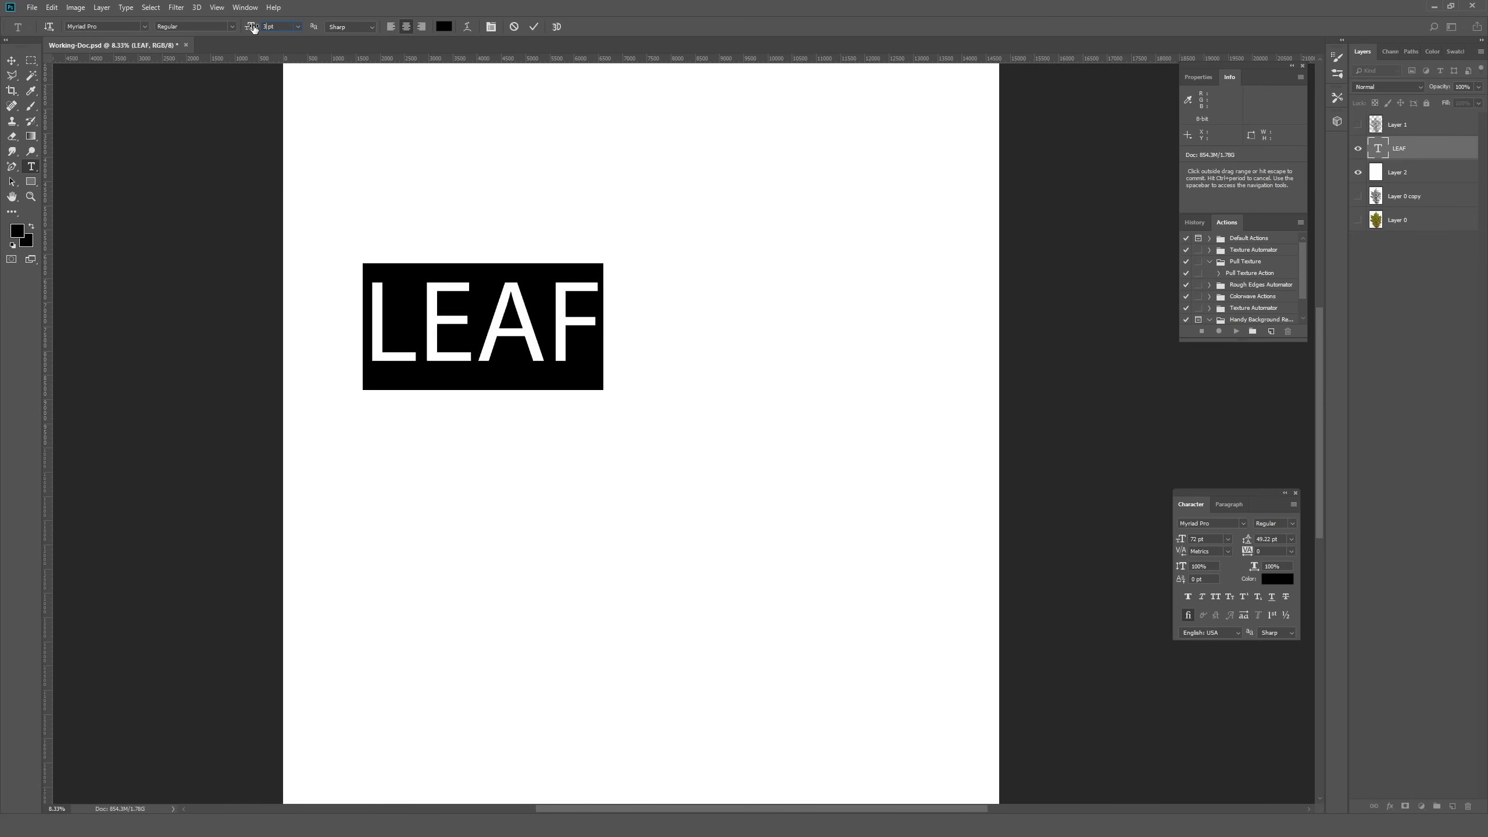
{"action": "key", "text": "Return"}
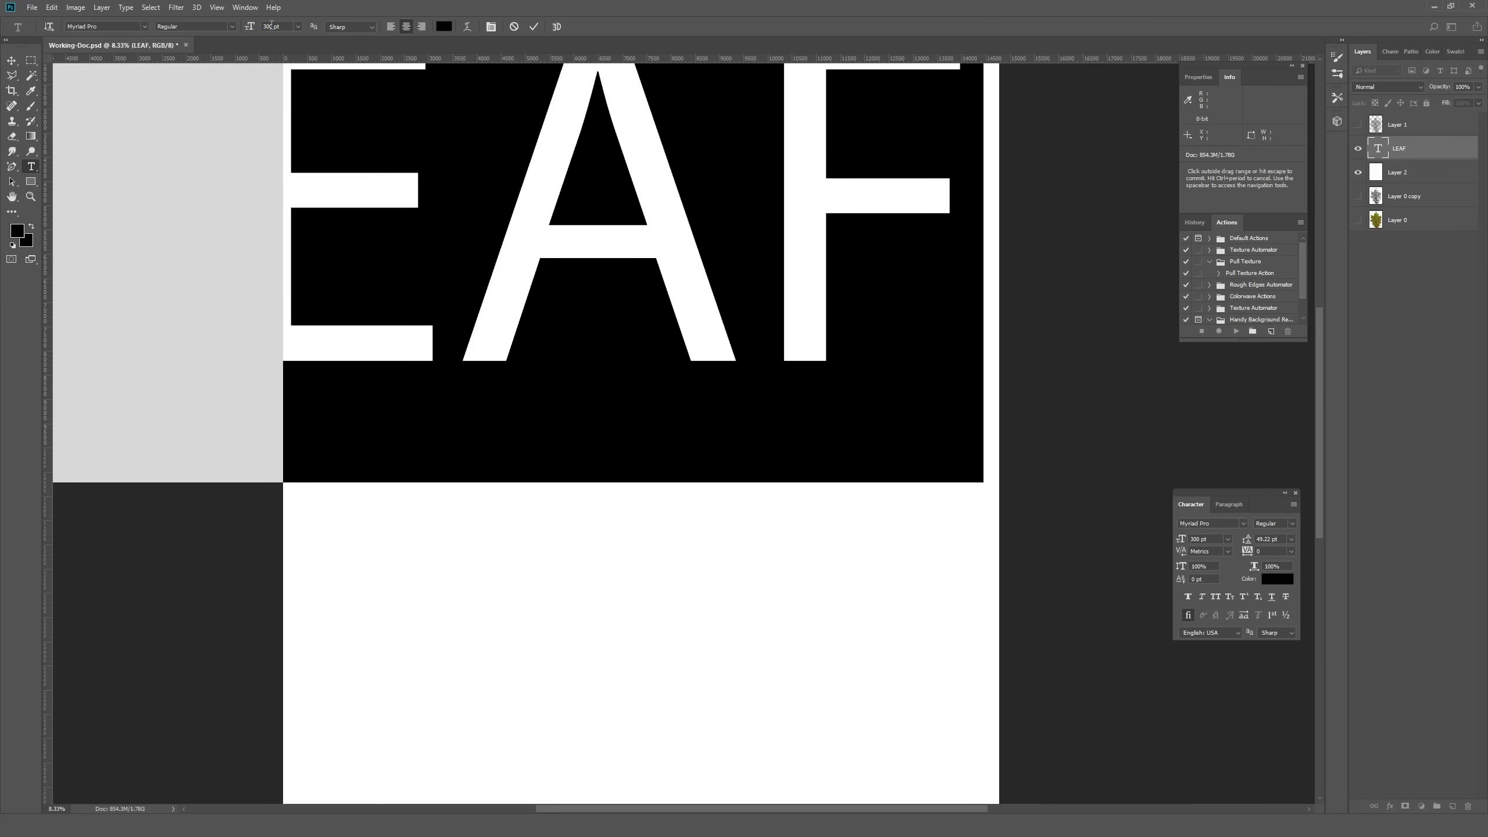
{"action": "key", "text": "Return"}
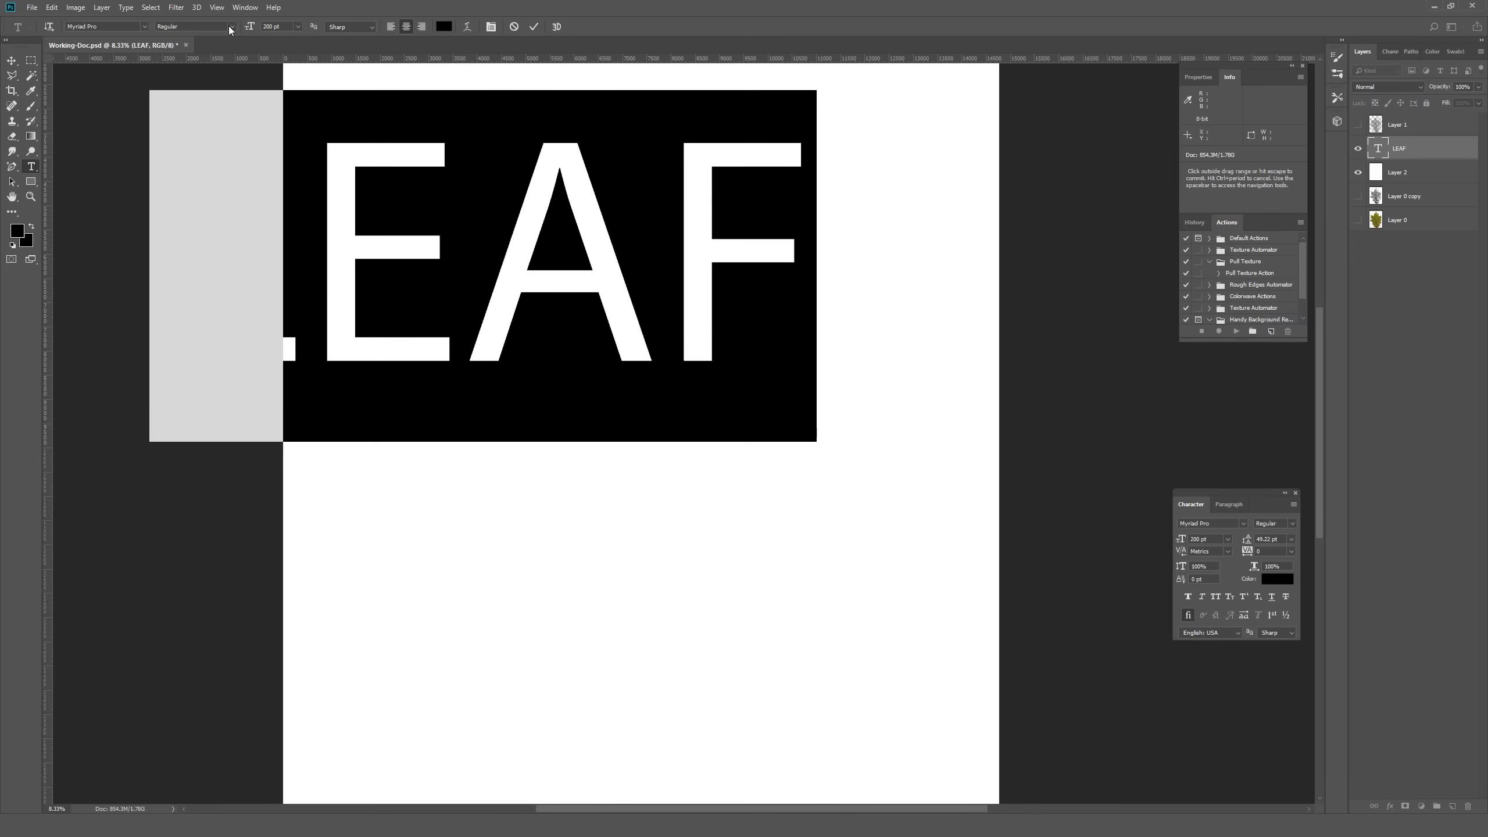
{"action": "left_click", "coordinate": [533, 27]}
{"action": "key", "text": "v"}
{"action": "left_click_drag", "start_coordinate": [538, 229], "coordinate": [692, 354]}
Change the font of the word LEAF to Impact and shift the word slightly to re-centre it across the page
{"action": "double_click", "coordinate": [692, 354]}
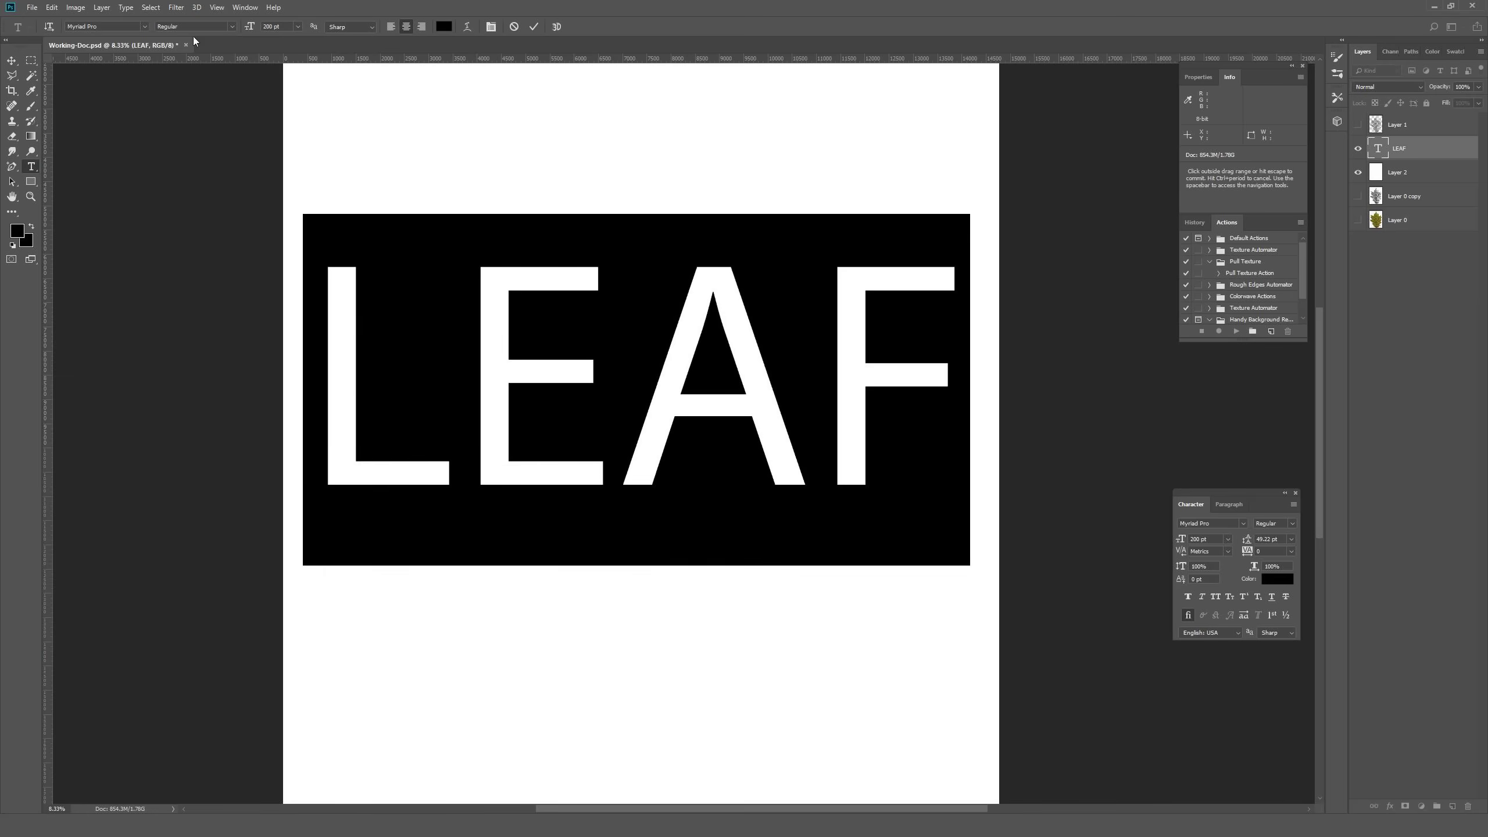
{"action": "left_click", "coordinate": [144, 25]}
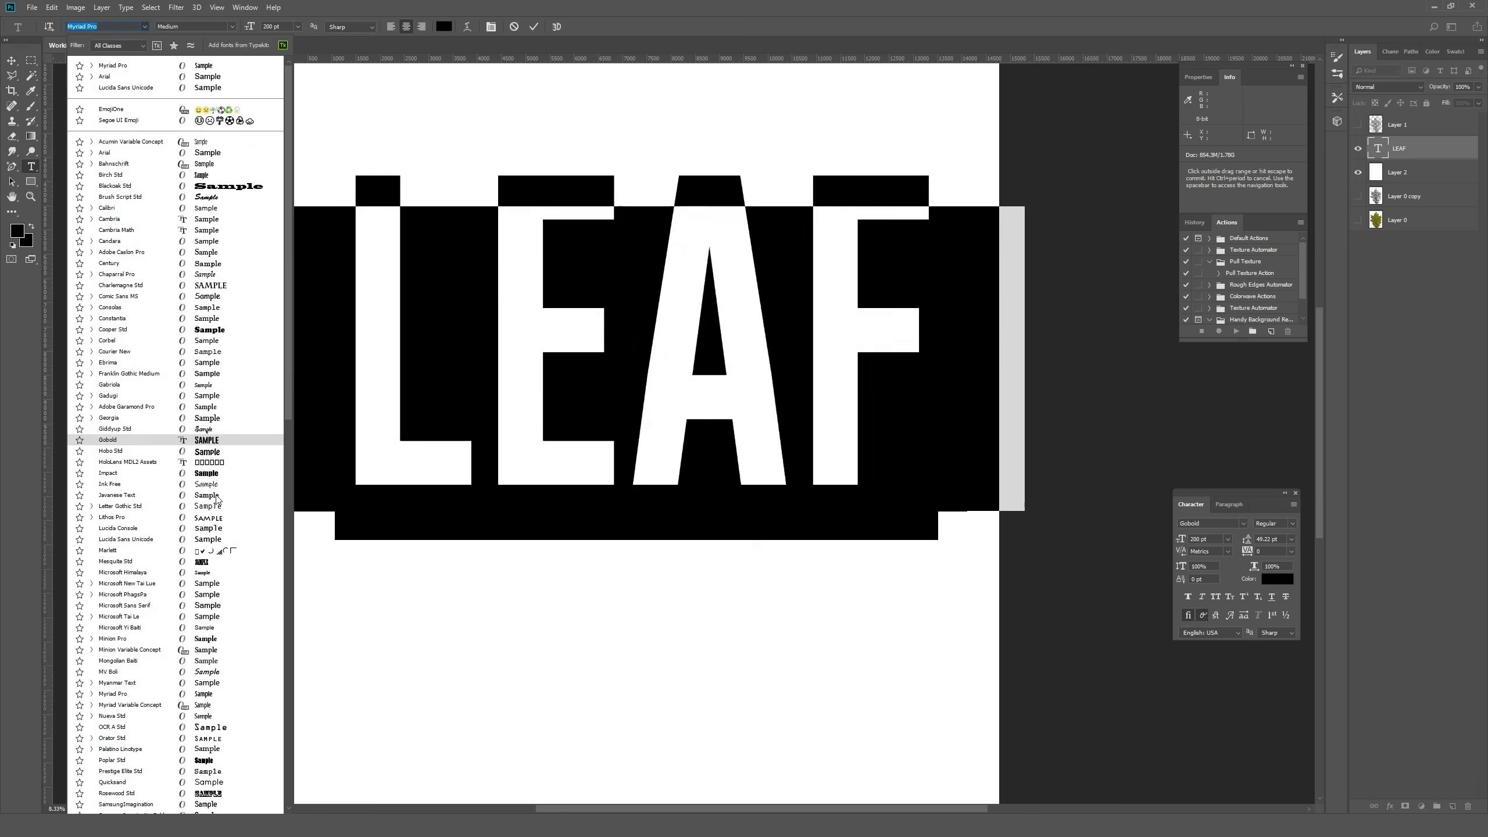
{"action": "left_click", "coordinate": [218, 475]}
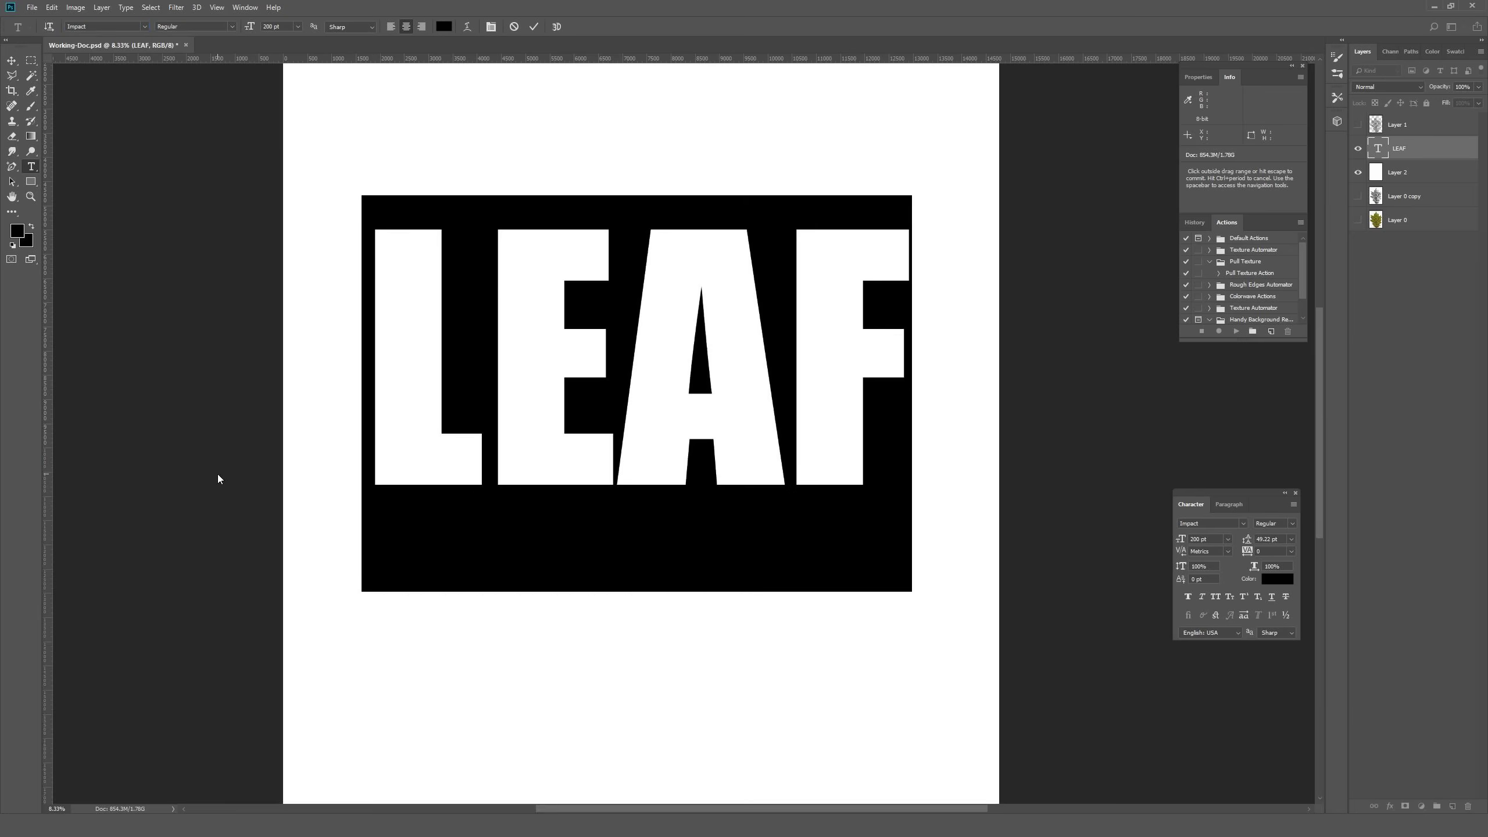
{"action": "left_click", "coordinate": [533, 27]}
{"action": "key", "text": "v"}
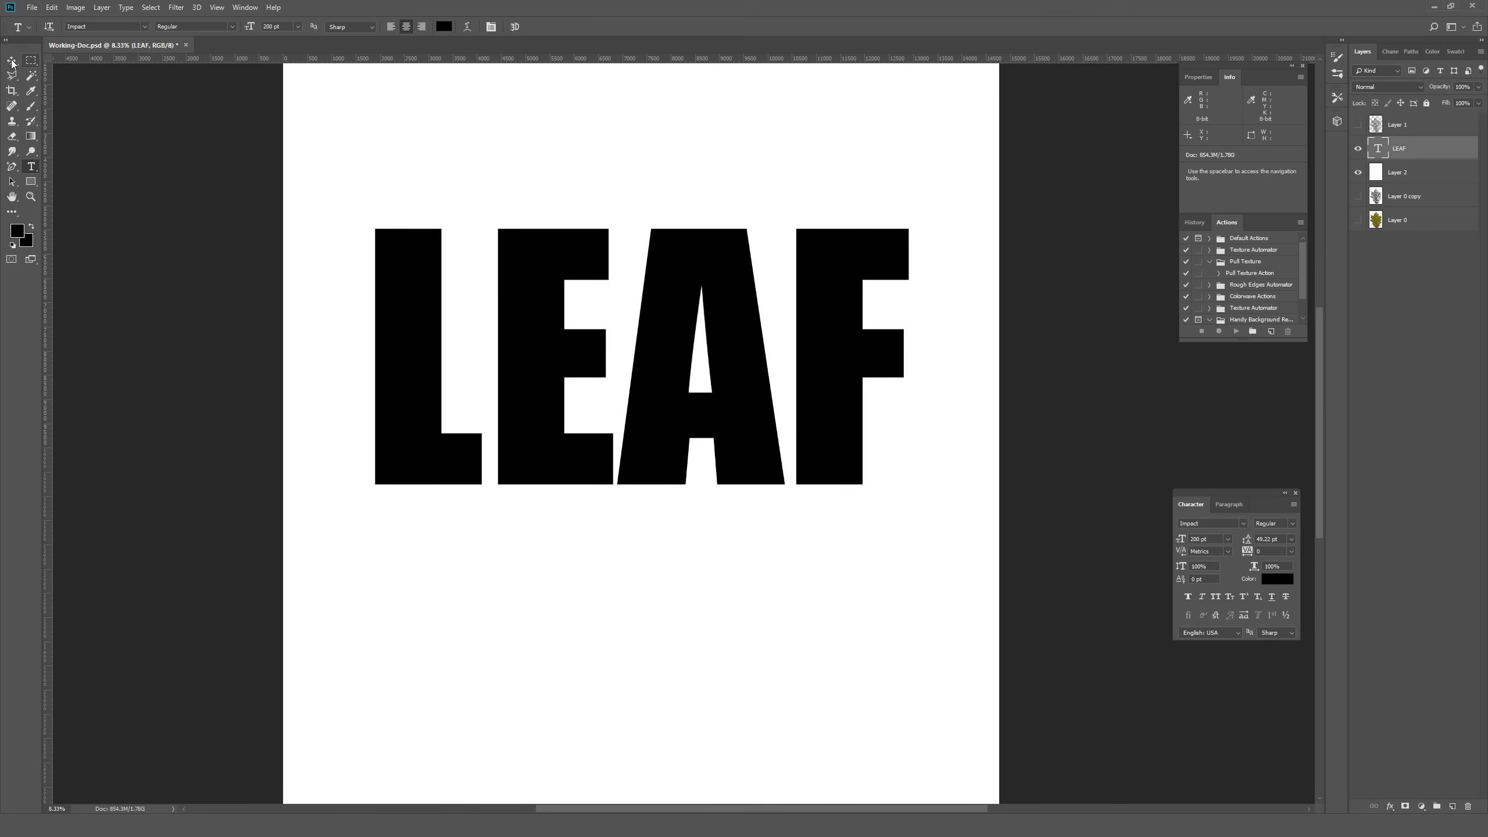
{"action": "left_click_drag", "start_coordinate": [637, 326], "coordinate": [731, 358]}
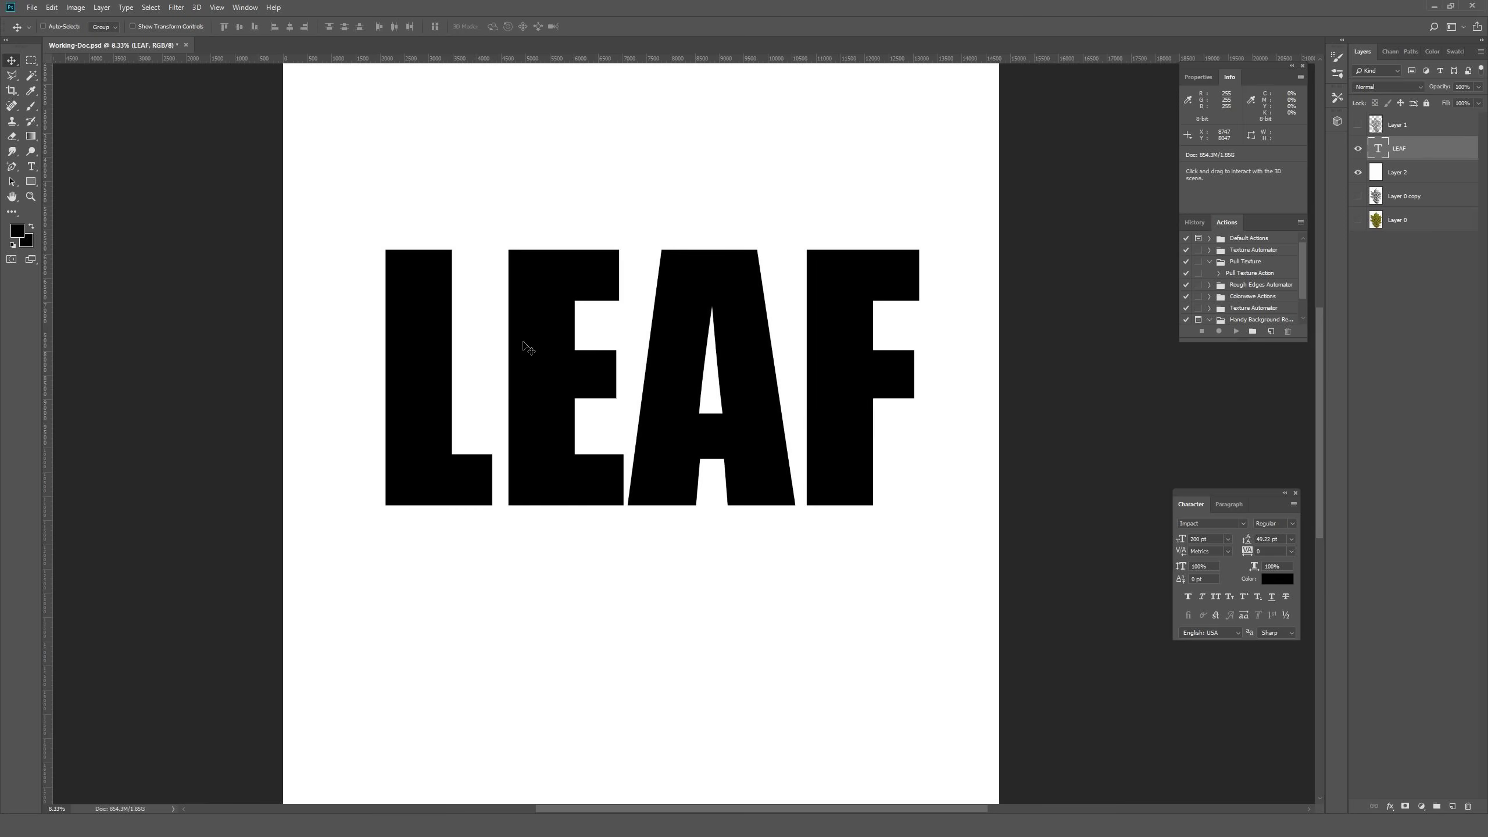
Load the Layer 1 leaf texture as a selection, hide that layer and turn the selection into a layer mask on the LEAF text
{"action": "left_click", "coordinate": [1357, 125]}
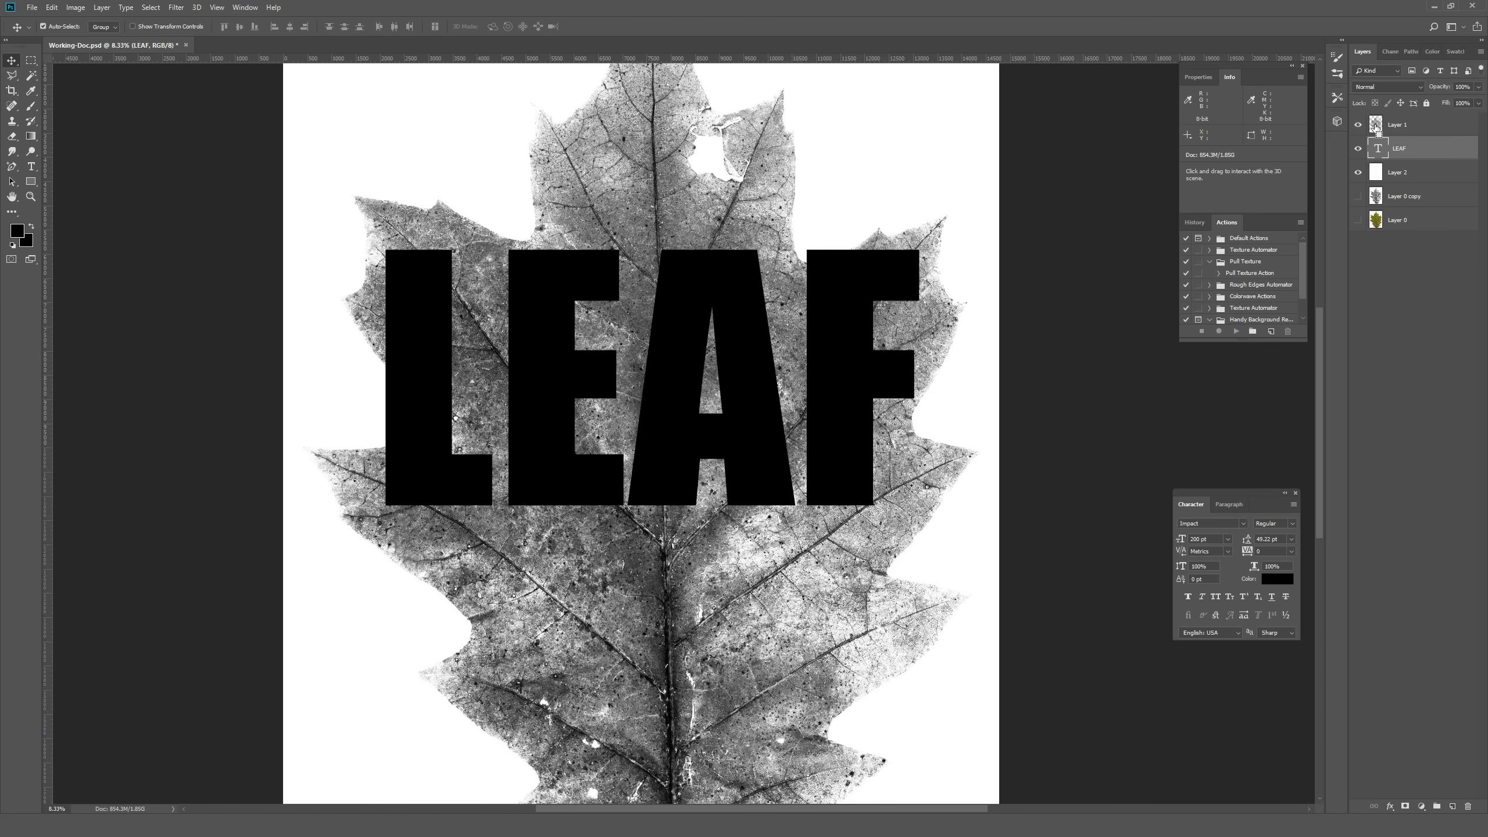
{"action": "left_click", "coordinate": [1375, 127], "text": "ctrl"}
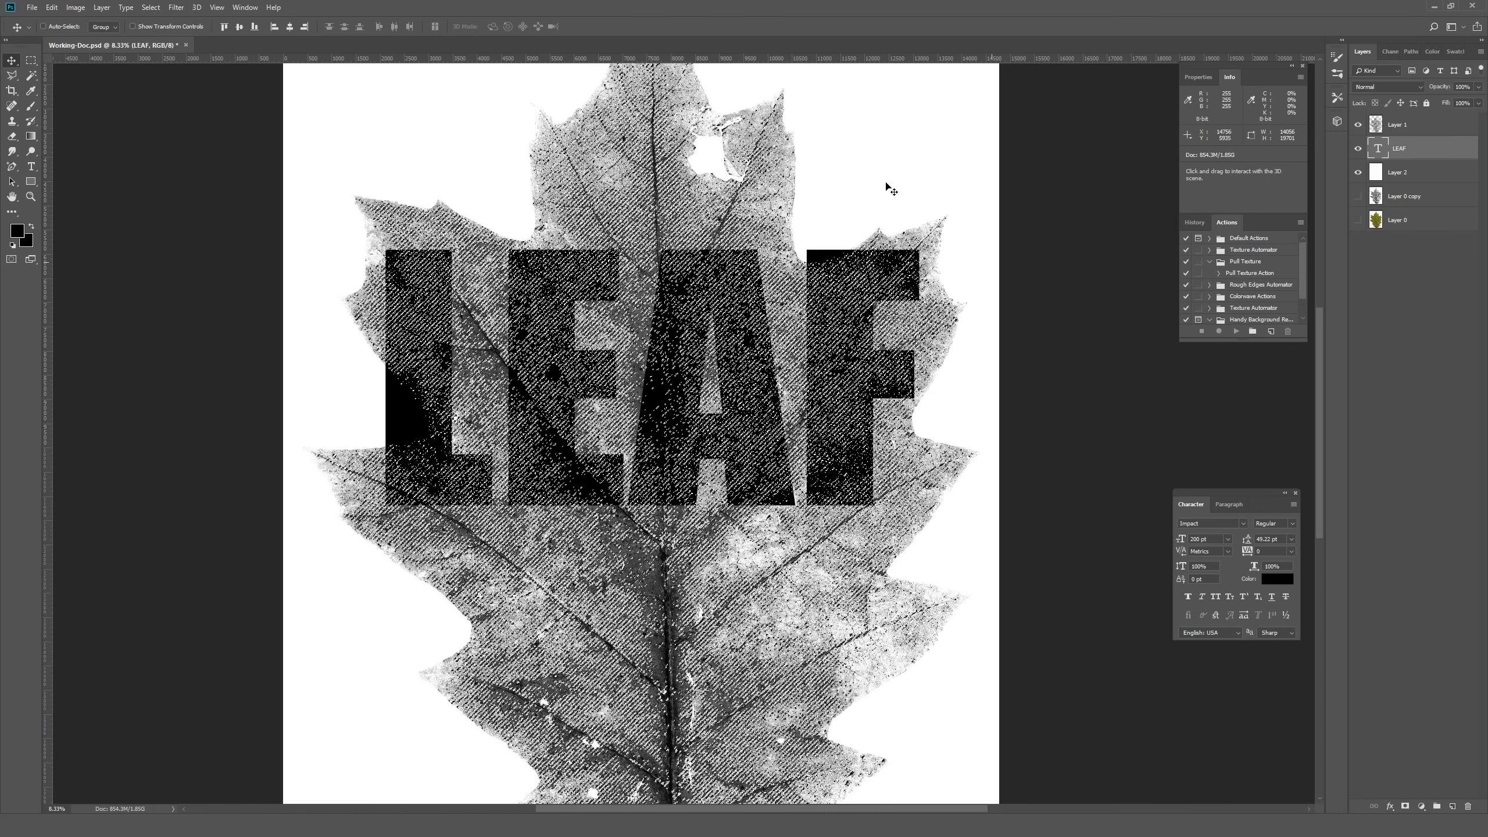
{"action": "left_click", "coordinate": [1357, 125]}
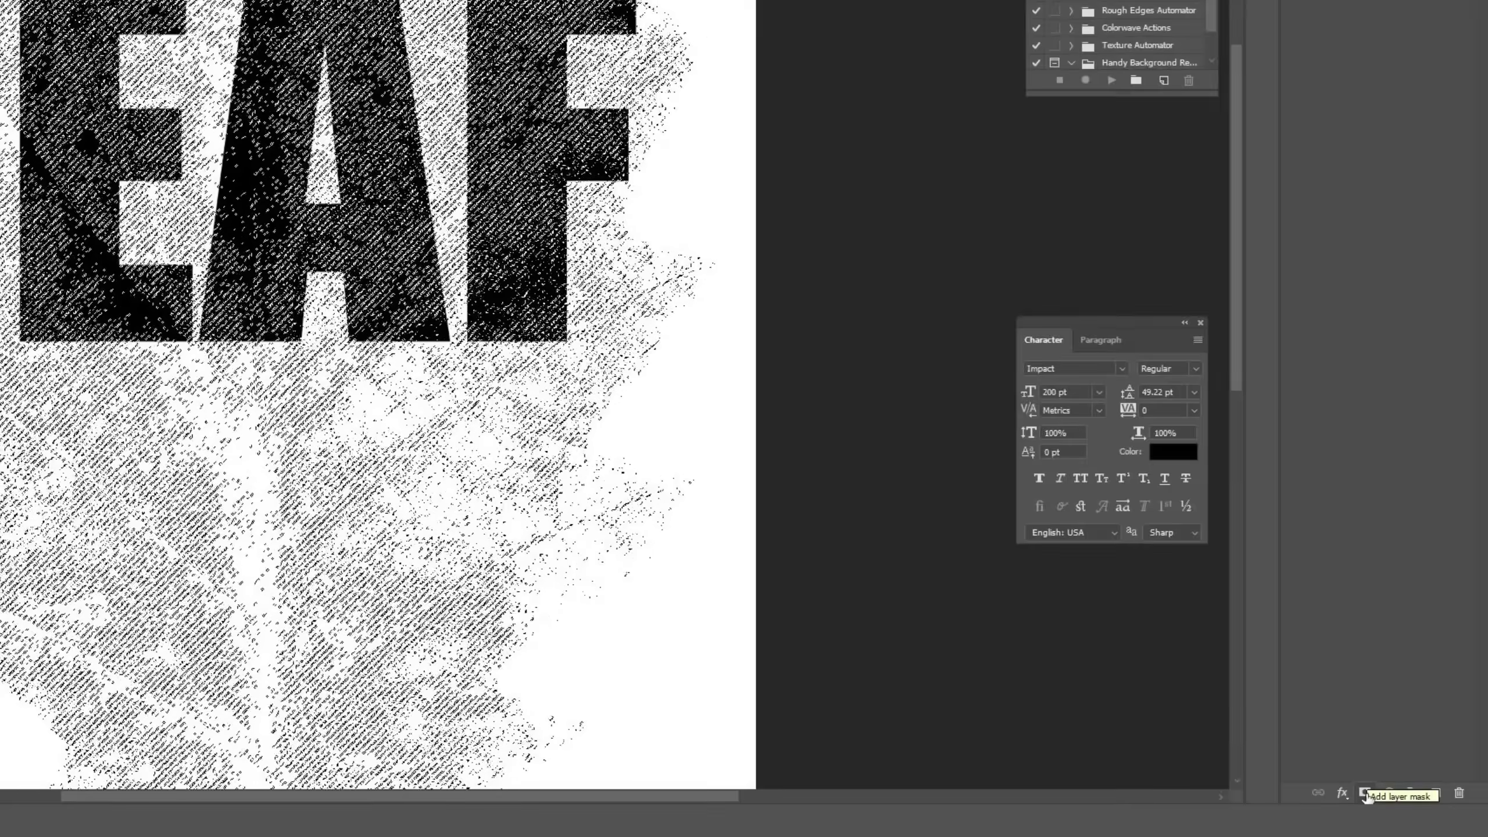
{"action": "left_click", "coordinate": [1366, 794]}
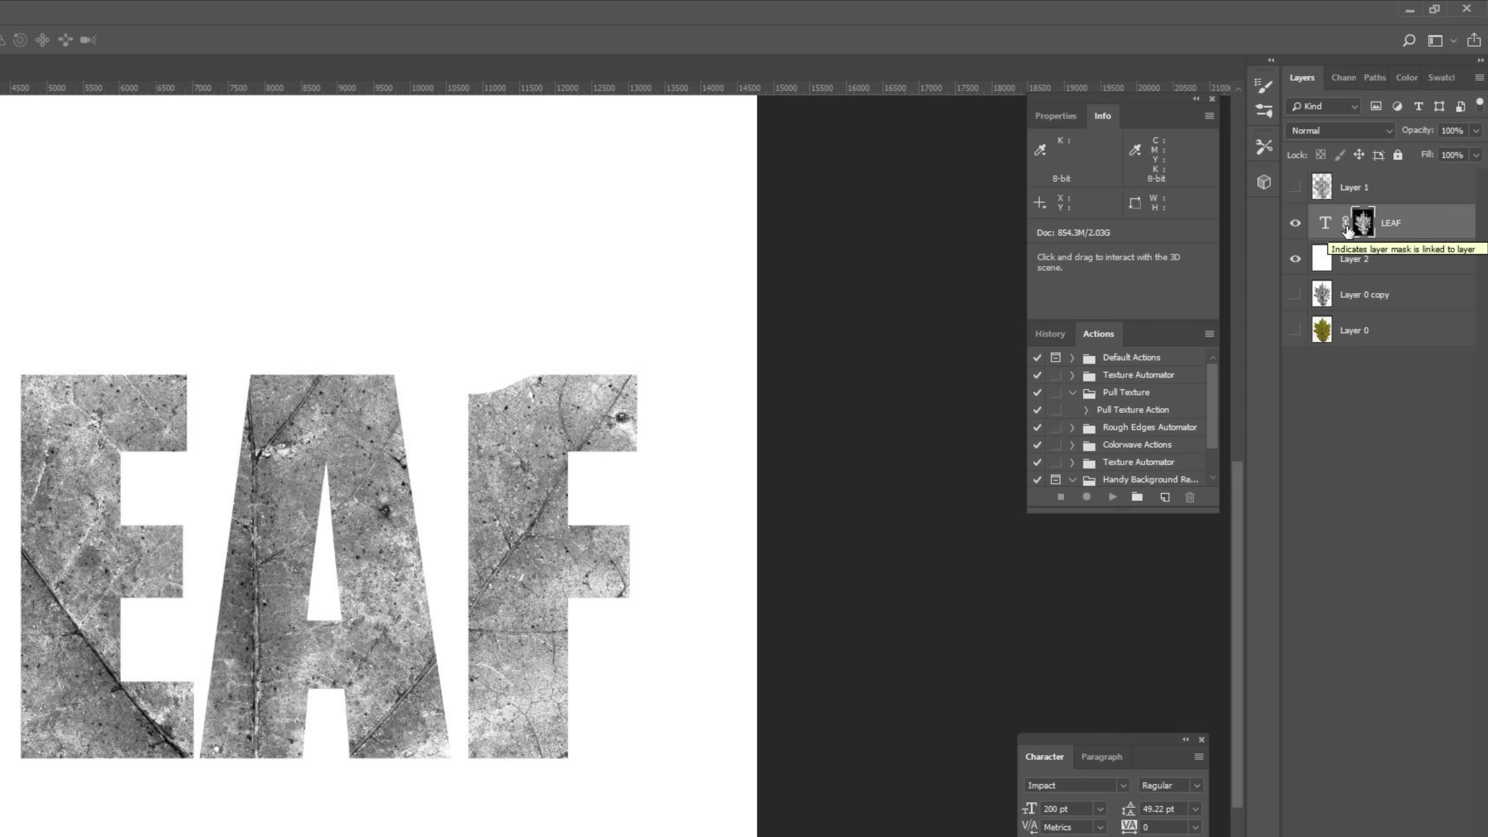
Move the masked text slightly, unlink its layer mask and reposition the mask alone so different leaf veins fall across the letters
{"action": "left_click_drag", "start_coordinate": [202, 554], "coordinate": [449, 554]}
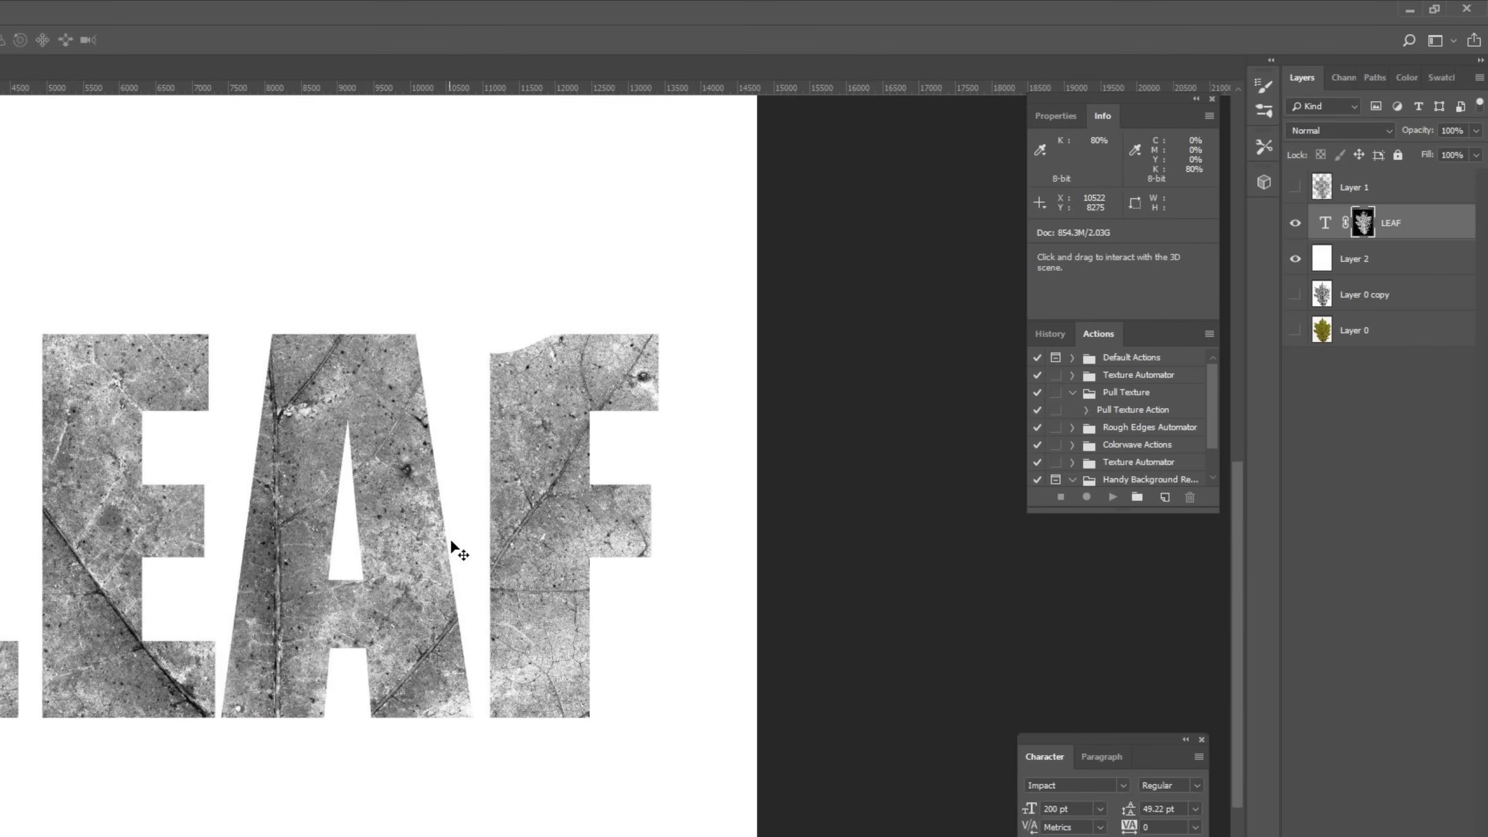
{"action": "left_click", "coordinate": [1345, 224]}
{"action": "left_click_drag", "start_coordinate": [510, 457], "coordinate": [670, 480]}
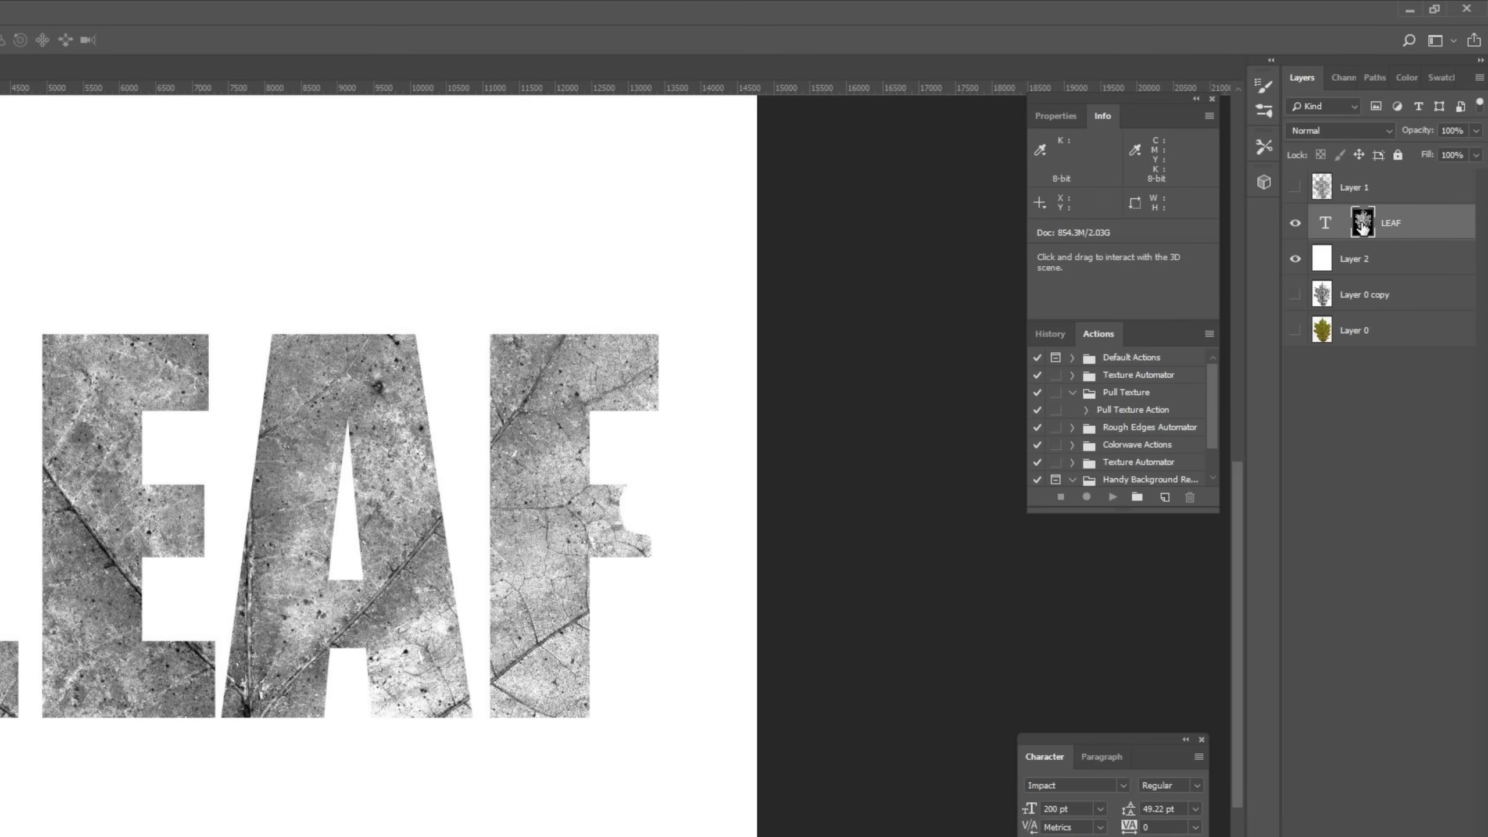
{"action": "left_click_drag", "start_coordinate": [1363, 223], "coordinate": [1362, 222]}
{"action": "left_click_drag", "start_coordinate": [571, 505], "coordinate": [416, 449]}
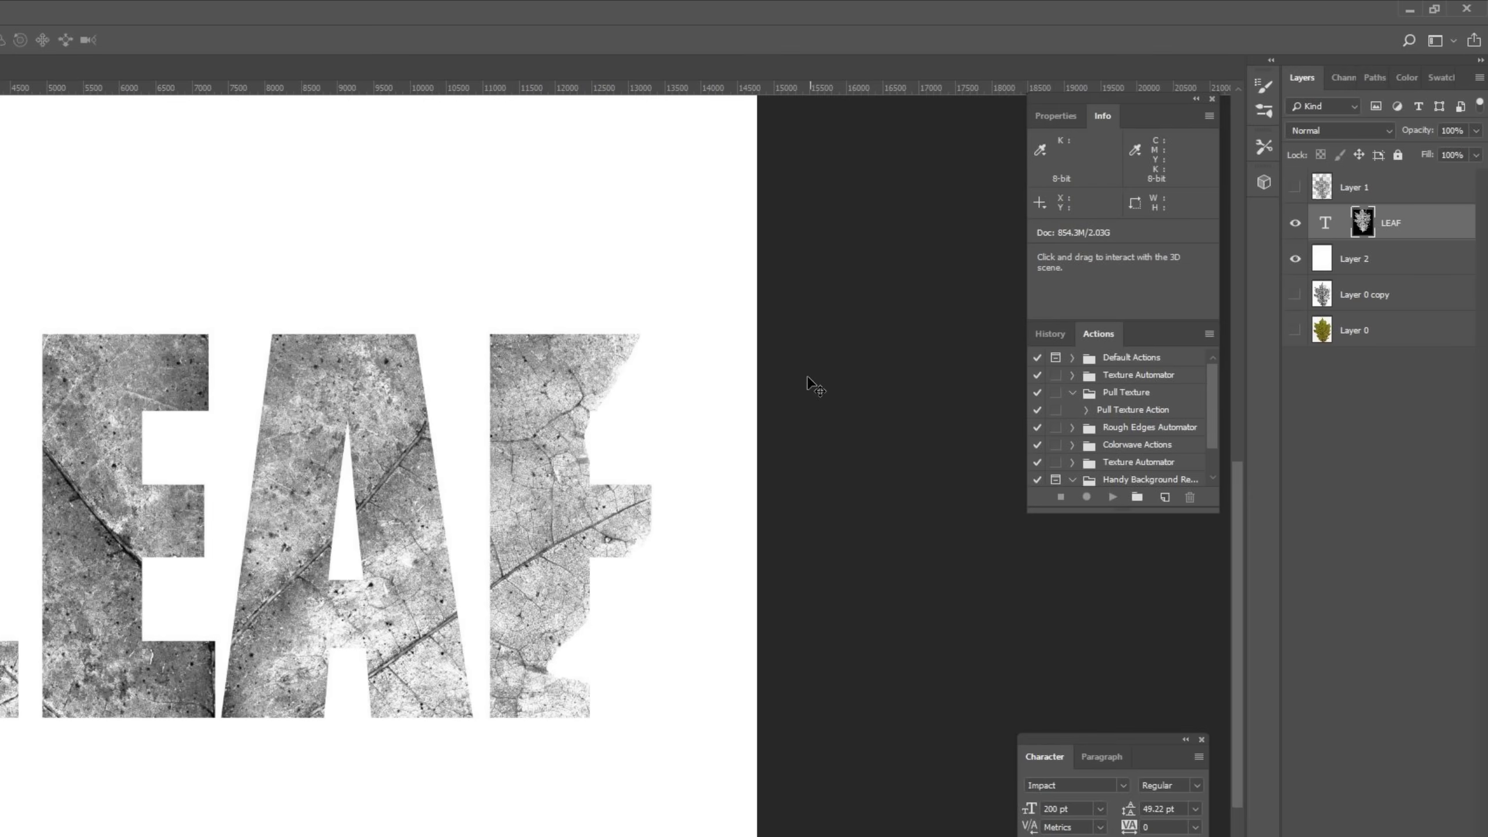
Increase the contrast of the LEAF layer mask with Levels, setting the white input level to 183 and darkening the midtones
{"action": "key", "text": "ctrl+l"}
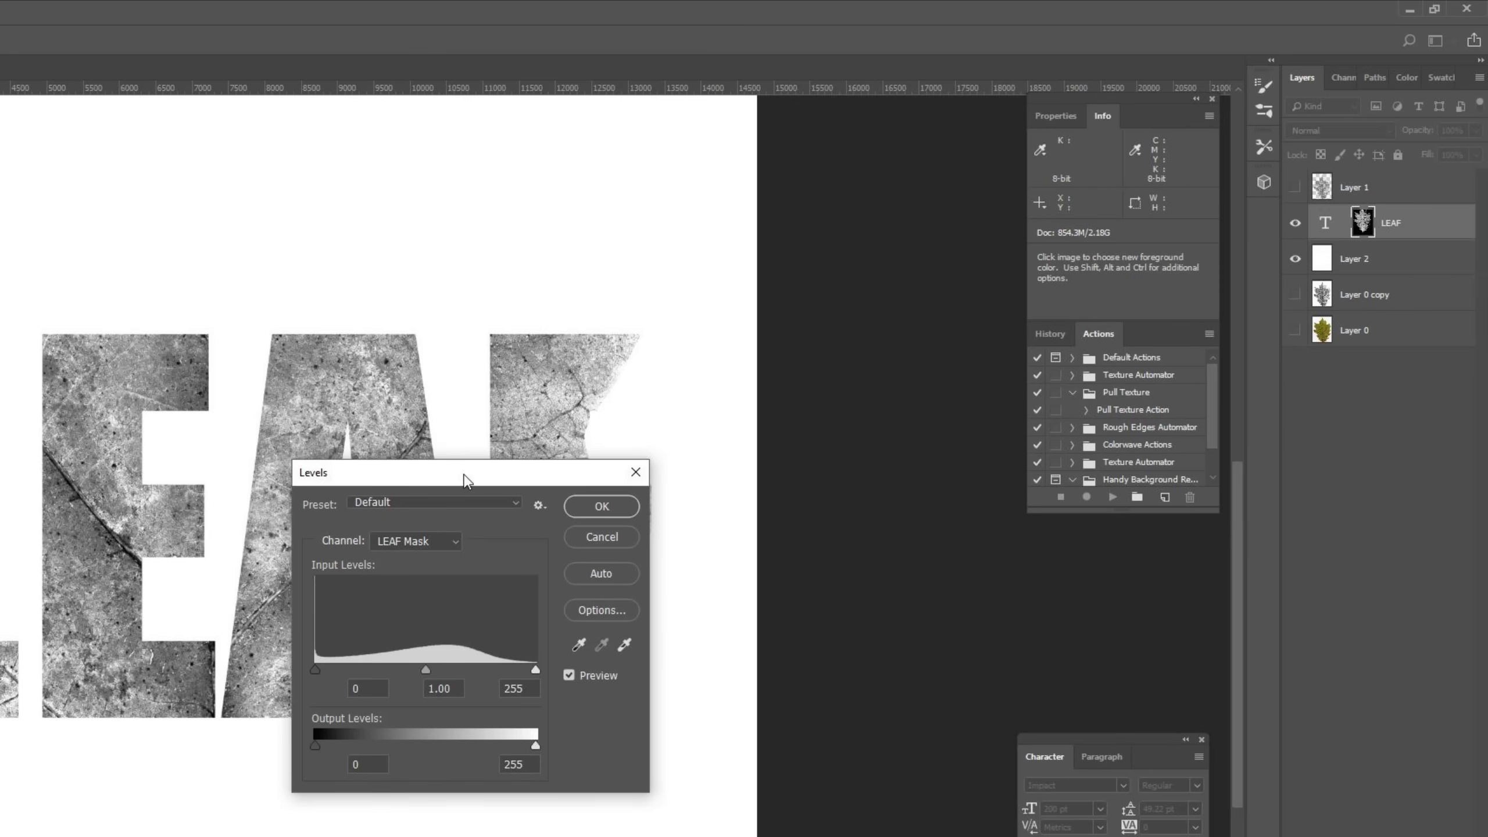
{"action": "left_click_drag", "start_coordinate": [474, 475], "coordinate": [451, 450]}
{"action": "left_click_drag", "start_coordinate": [403, 647], "coordinate": [451, 646]}
{"action": "type", "text": "0.2"}
{"action": "key", "text": "Tab"}
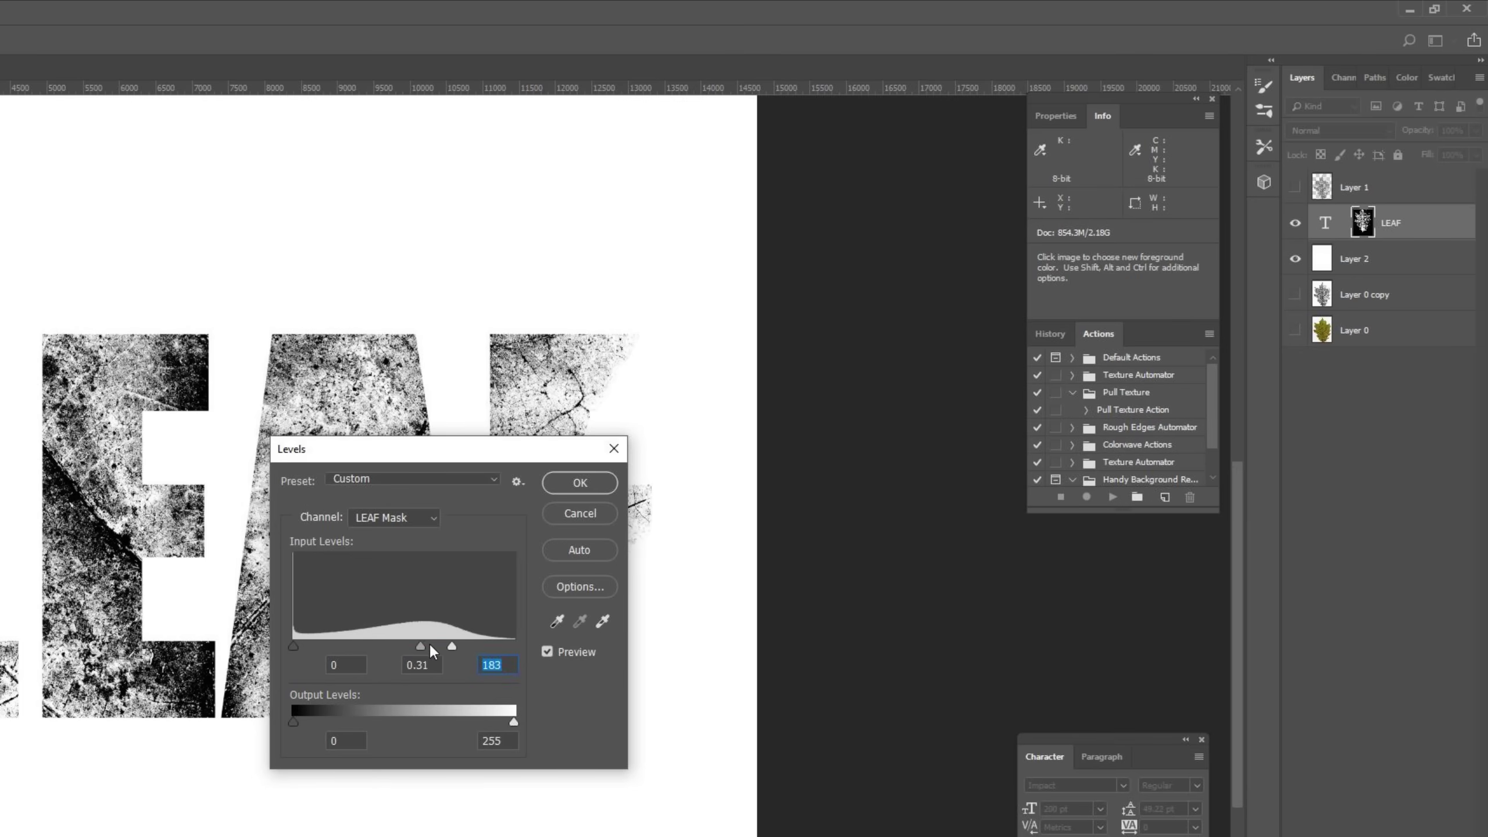
{"action": "key", "text": "shift+Tab"}
{"action": "left_click", "coordinate": [603, 480]}
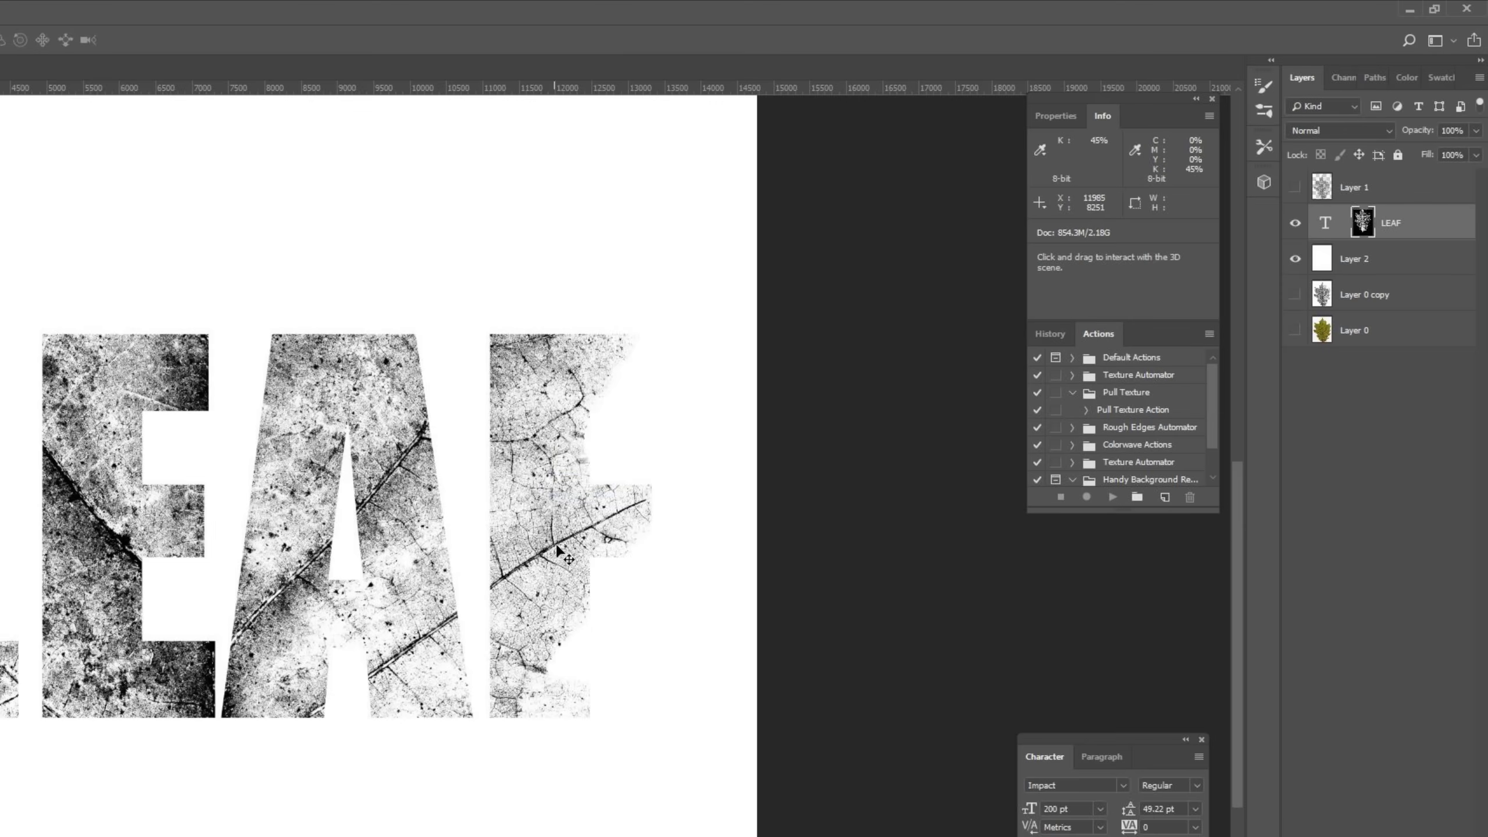
Shift the leaf texture mask inside the letters again and brighten the mask by lowering its white input level in Levels
{"action": "left_click_drag", "start_coordinate": [298, 487], "coordinate": [481, 538]}
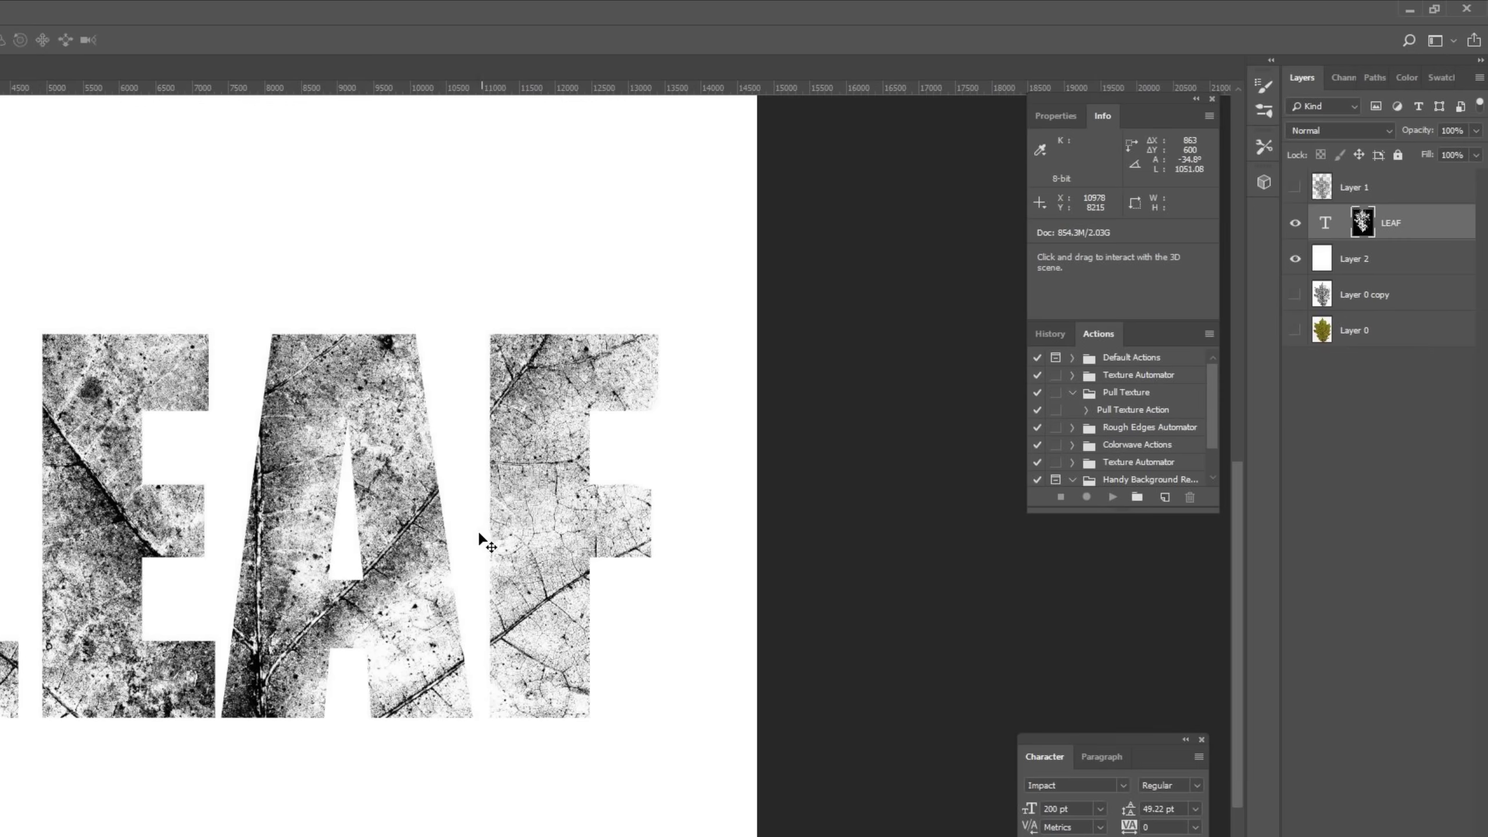
{"action": "key", "text": "ctrl+l"}
{"action": "left_click_drag", "start_coordinate": [514, 648], "coordinate": [451, 652]}
{"action": "left_click", "coordinate": [580, 482]}
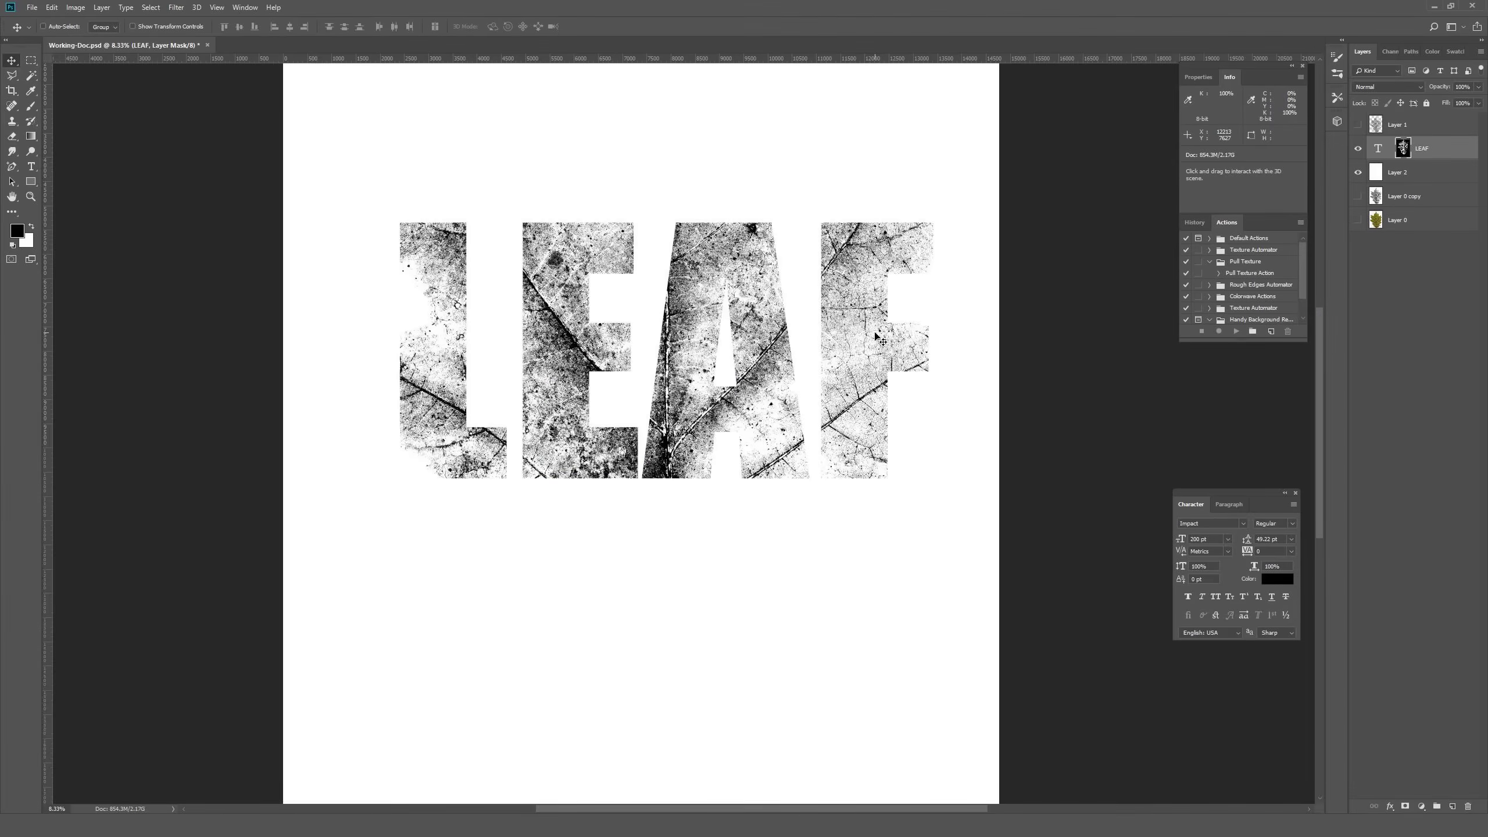